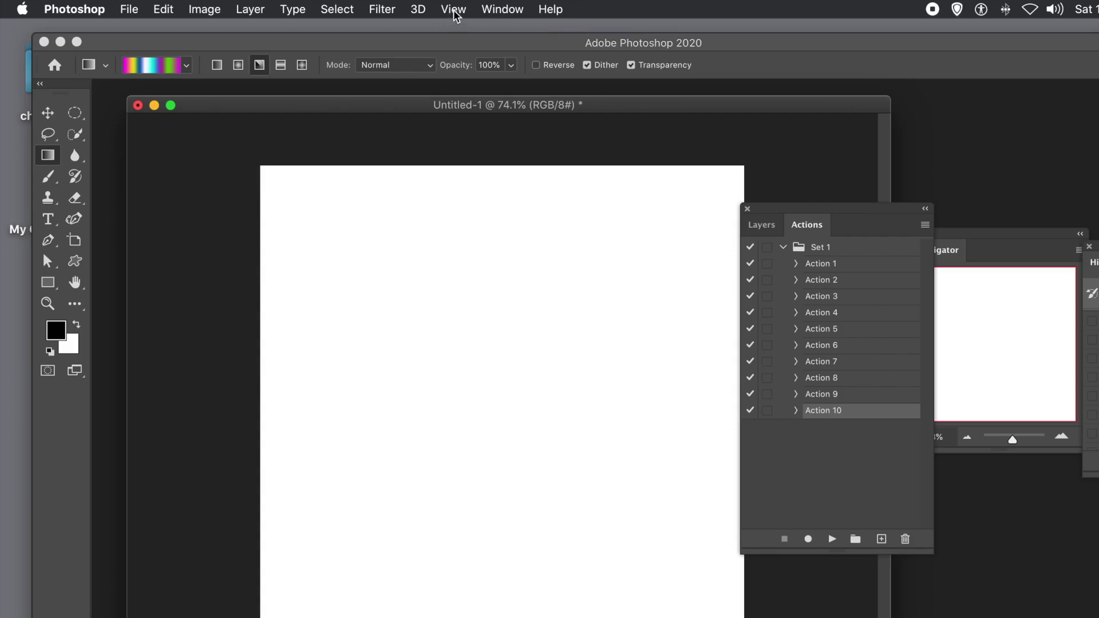
# Add a guide layout of 20 columns and 20 rows across the blank canvas
pyautogui.click(454, 10)
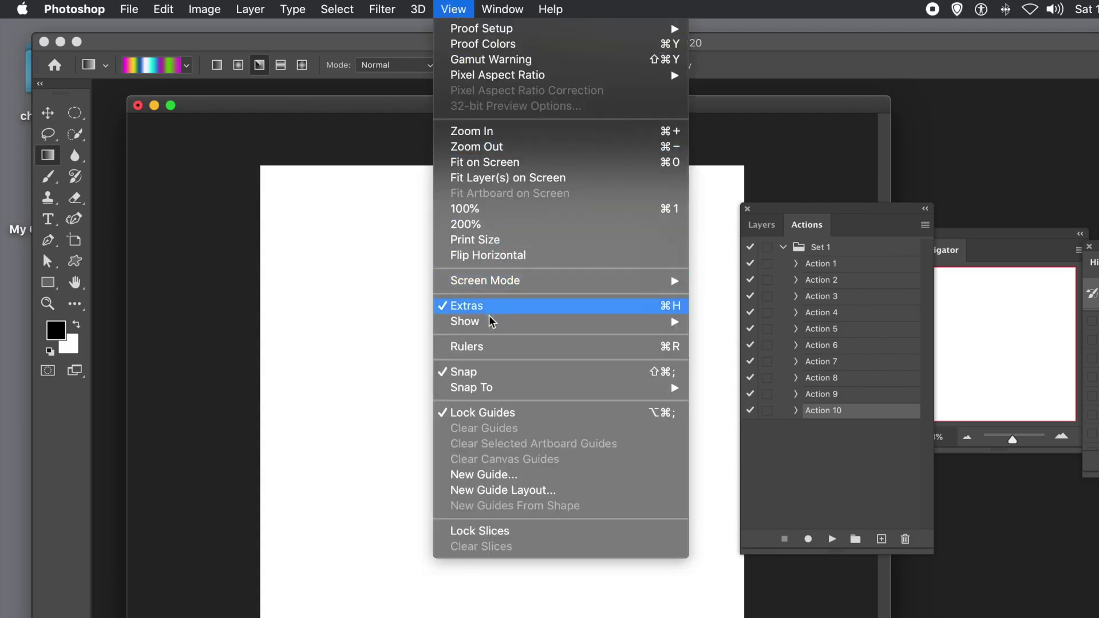
pyautogui.click(511, 491)
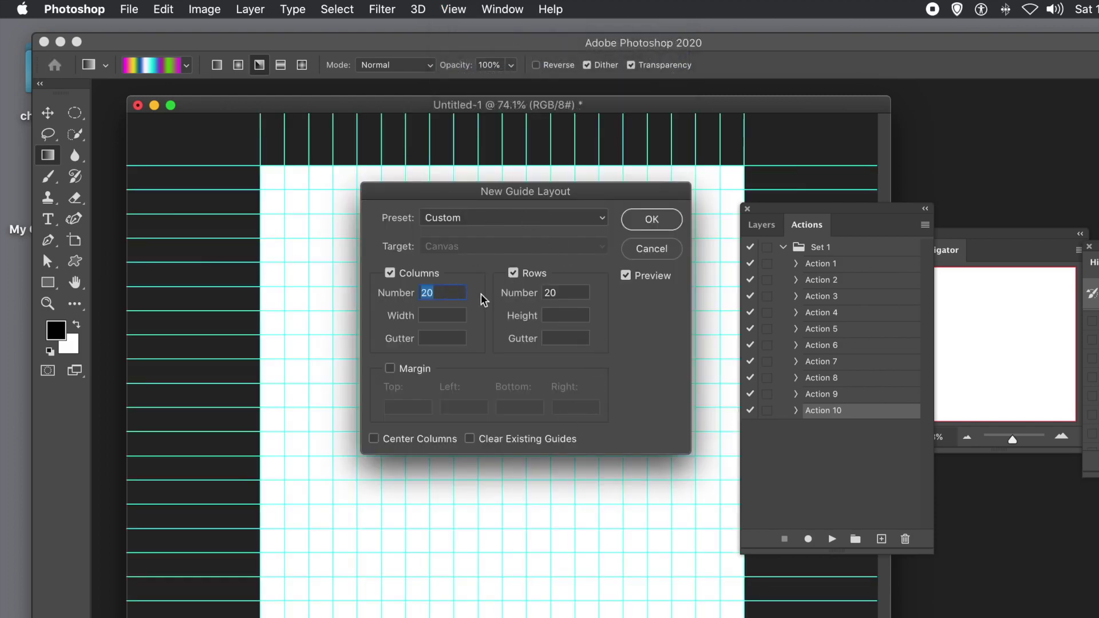
pyautogui.click(655, 220)
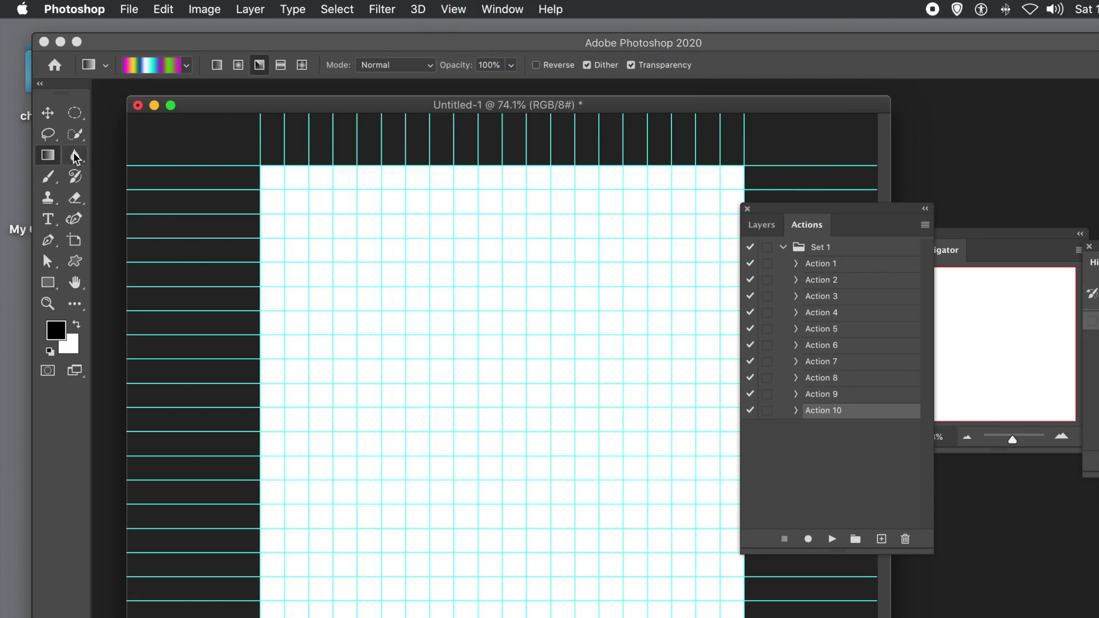
# Make a circular selection with the Elliptical Marquee tool, centred on the canvas and inset one grid cell from its edges
pyautogui.click(79, 118)
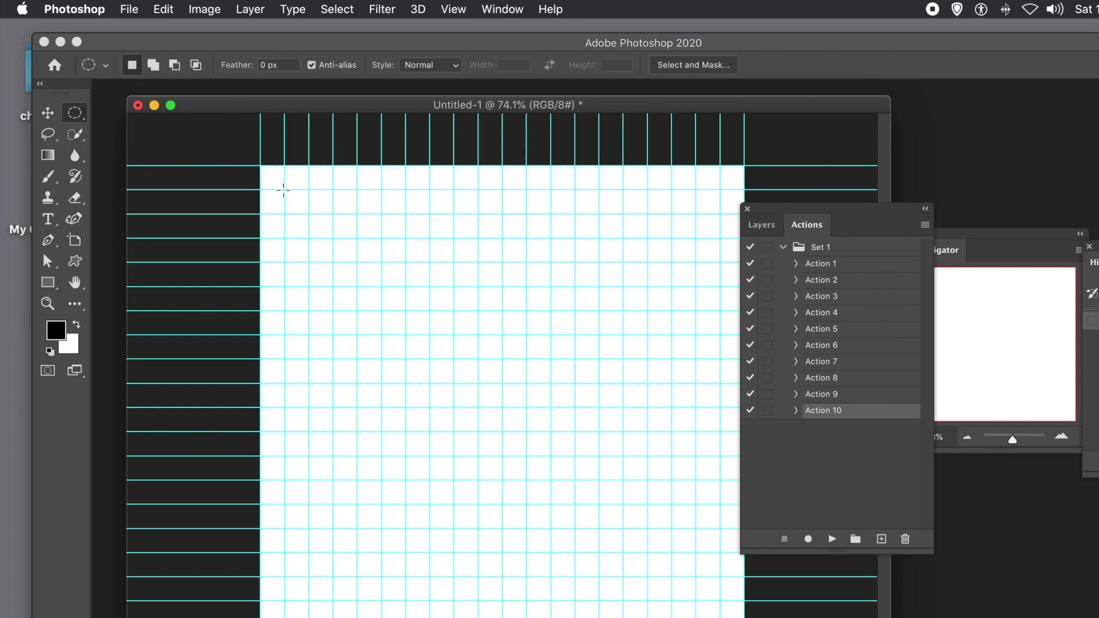
pyautogui.click(284, 190)
pyautogui.moveTo(284, 190); pyautogui.dragTo(720, 617)
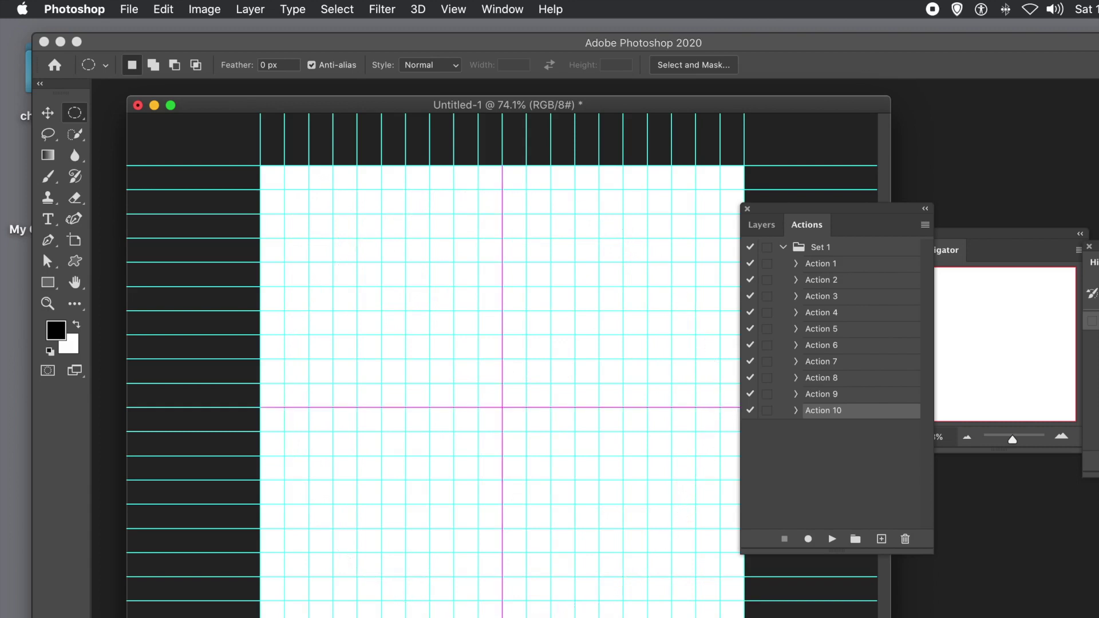
pyautogui.moveTo(720, 617); pyautogui.dragTo(720, 617)
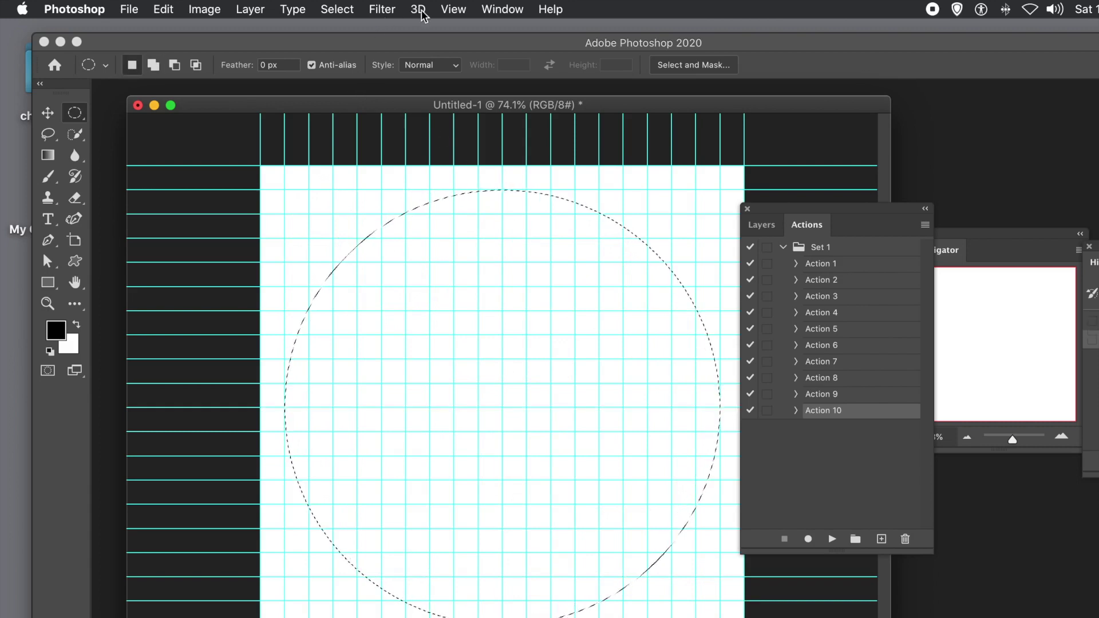
# Check which elements the Snap To setting applies to
pyautogui.click(450, 10)
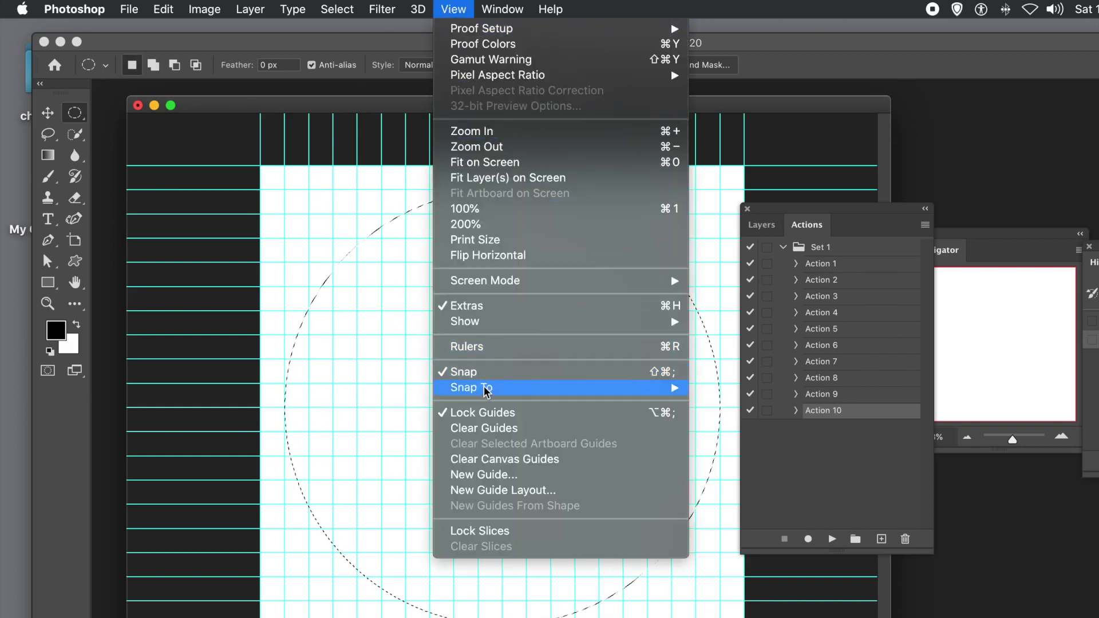
pyautogui.moveTo(488, 387)
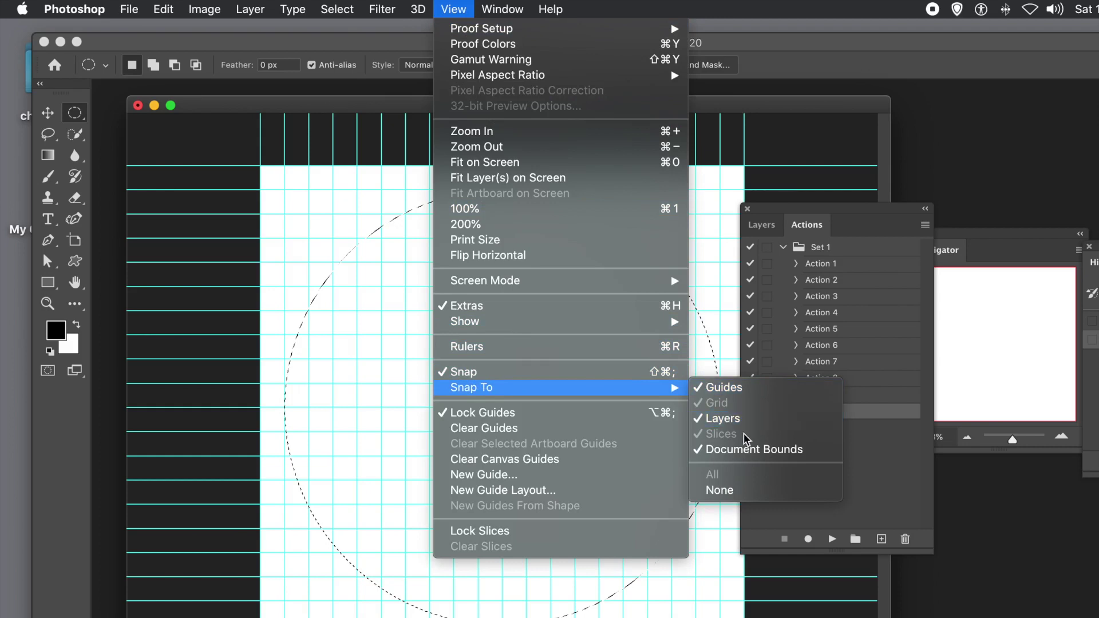
pyautogui.click(346, 106)
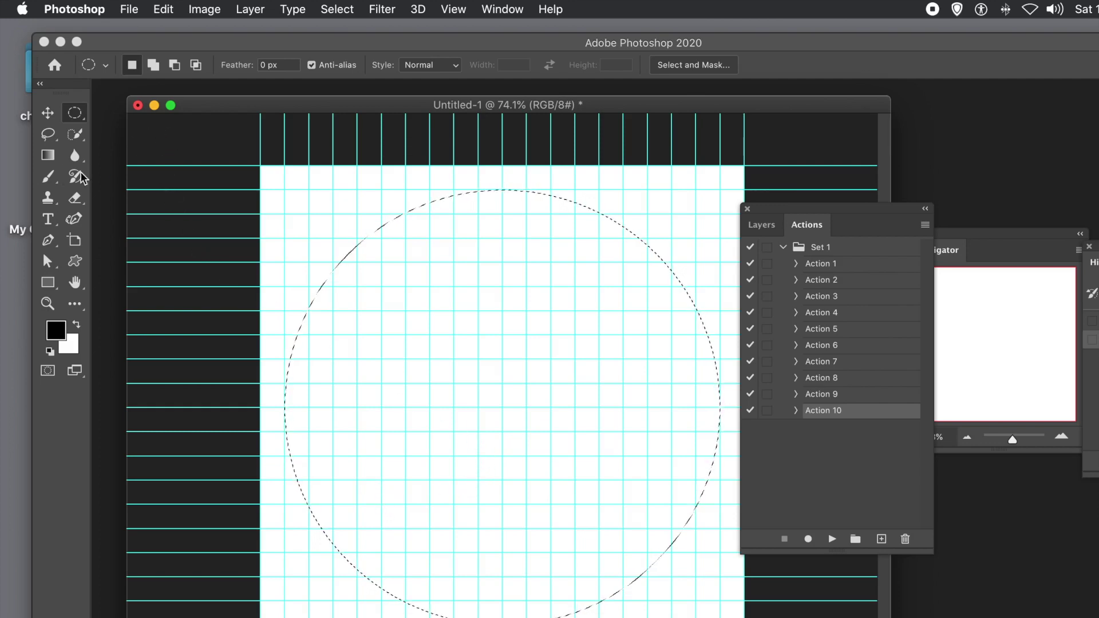
# Create a new layer with default settings above the Background and display the layer list
pyautogui.click(249, 7)
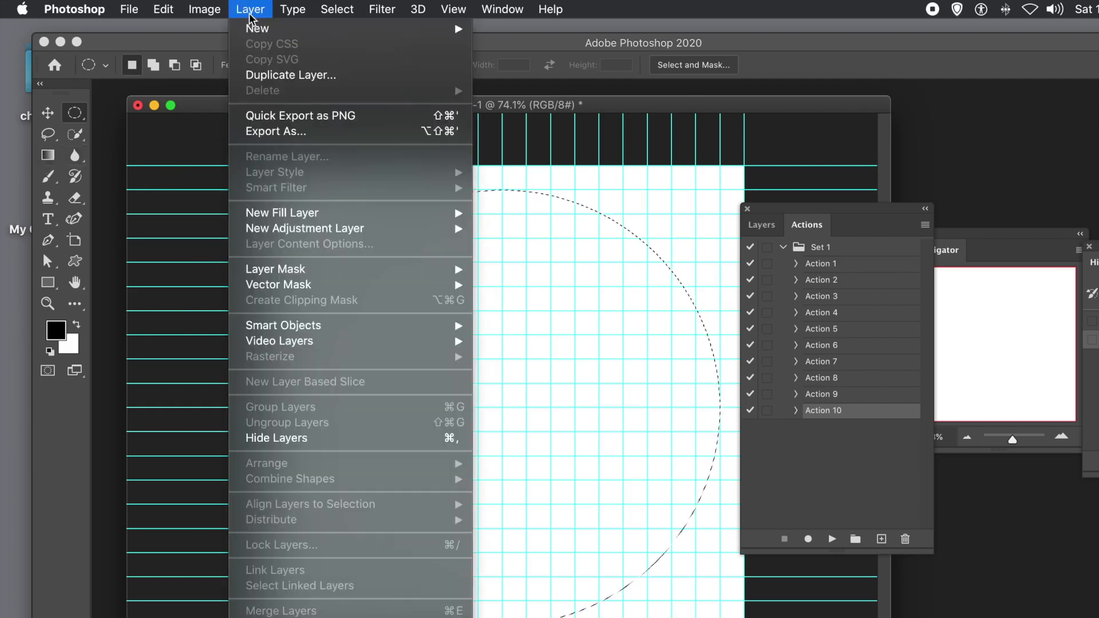
pyautogui.moveTo(263, 30)
pyautogui.click(496, 33)
pyautogui.click(450, 296)
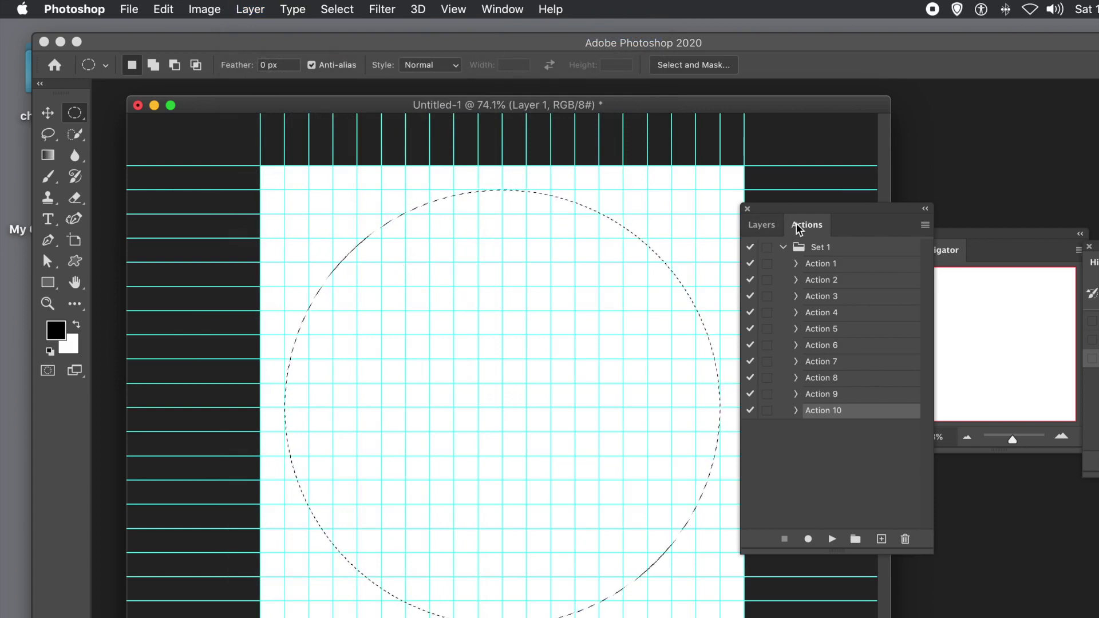
pyautogui.click(764, 226)
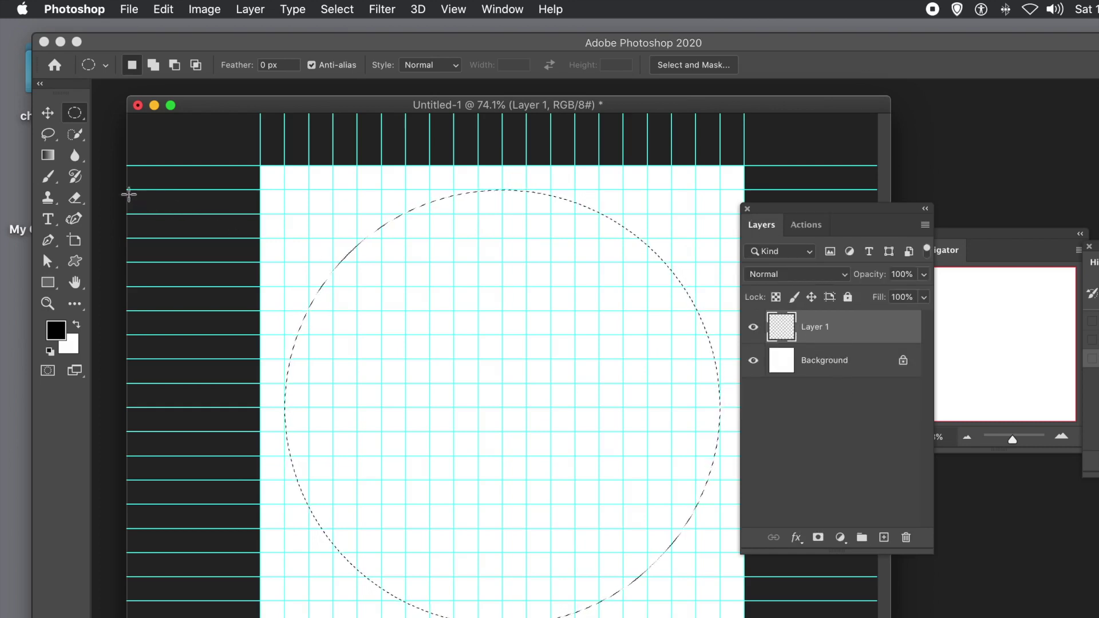
# Open the Gradient tool's custom gradient for editing and add a turquoise #0ef3d5 color stop at 9%
pyautogui.click(47, 155)
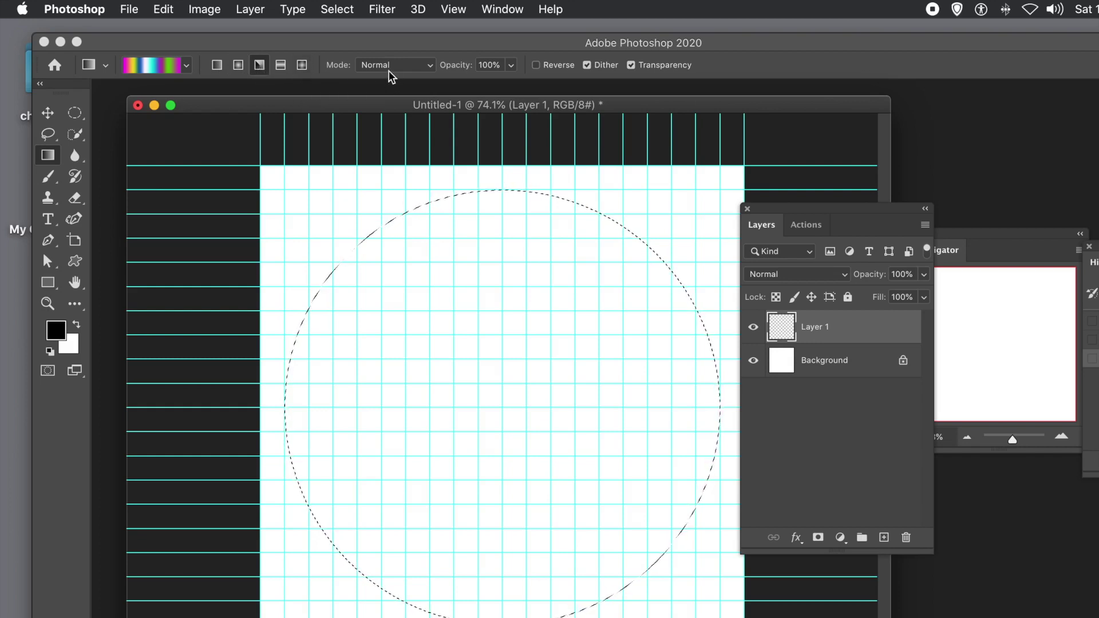
pyautogui.click(160, 62)
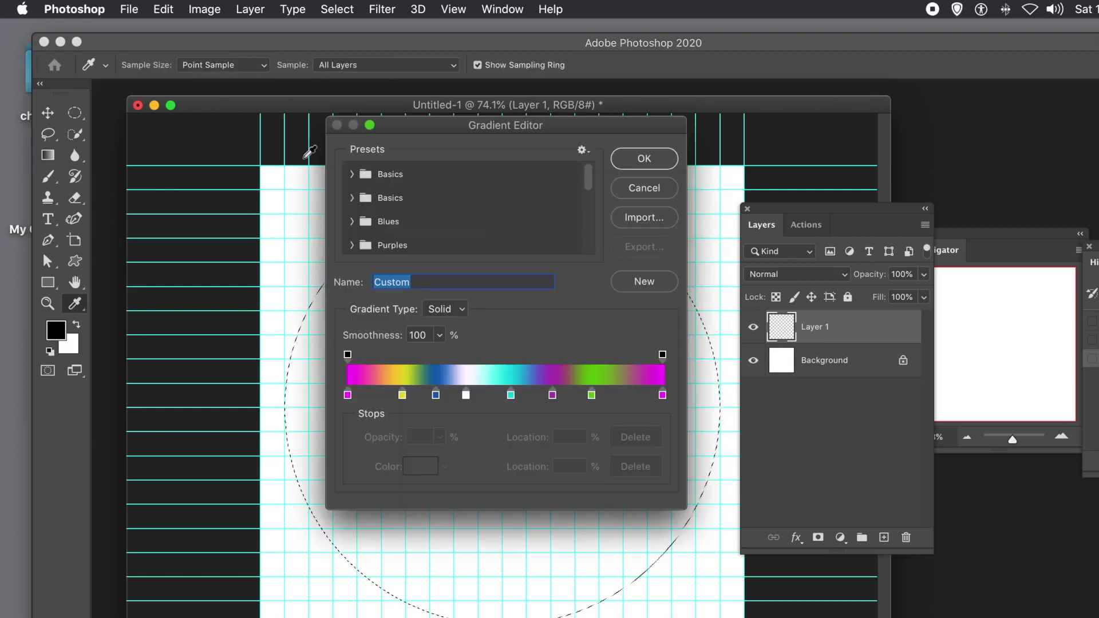
pyautogui.click(348, 397)
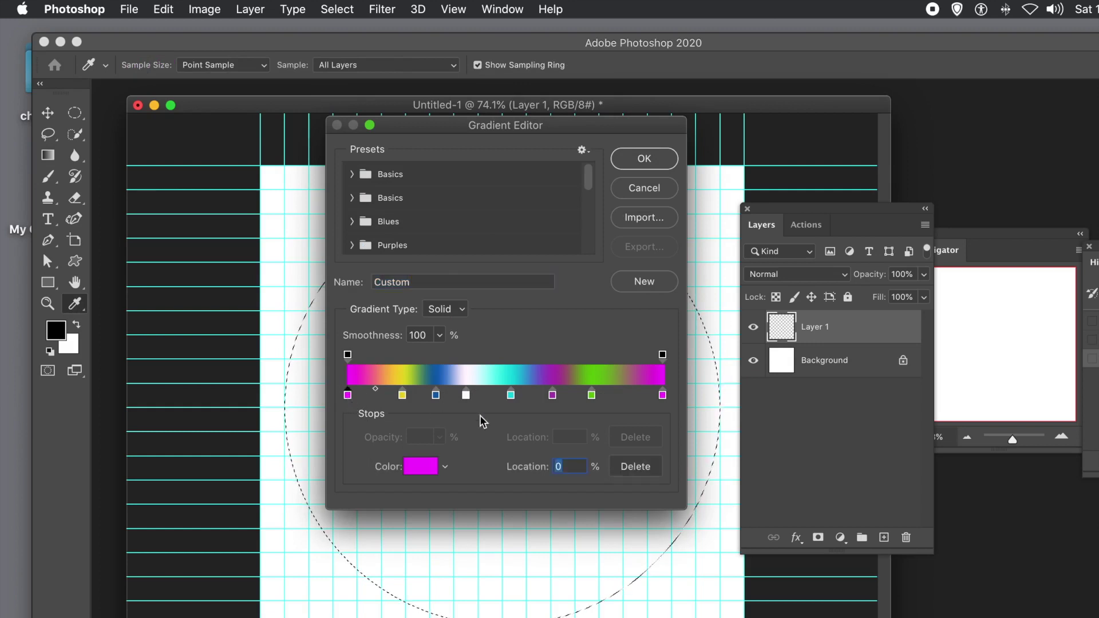
pyautogui.click(663, 395)
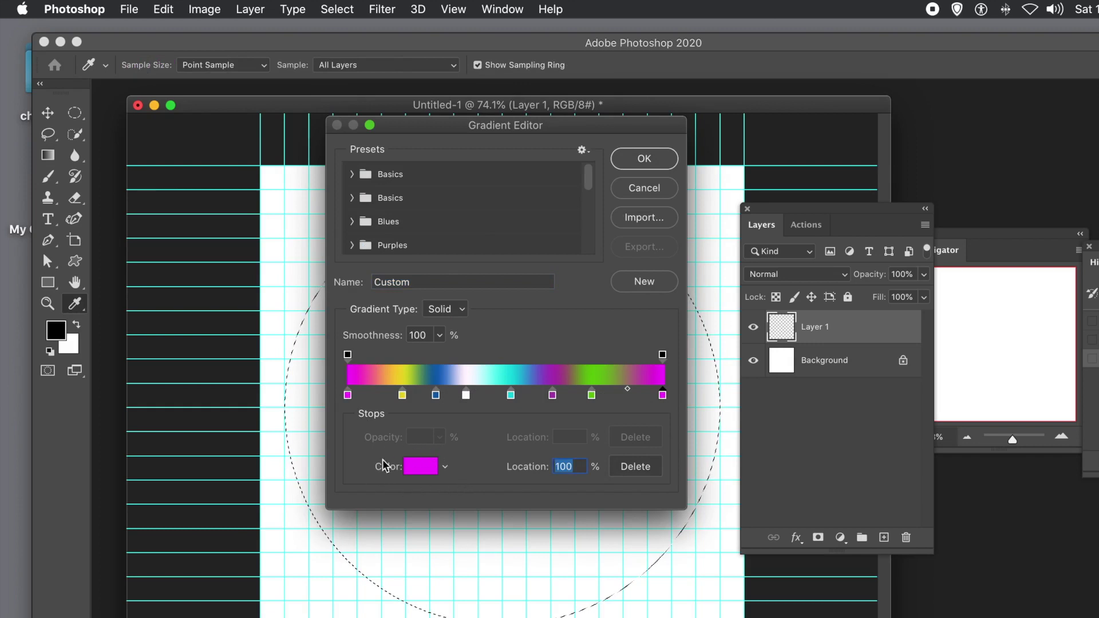
pyautogui.click(376, 396)
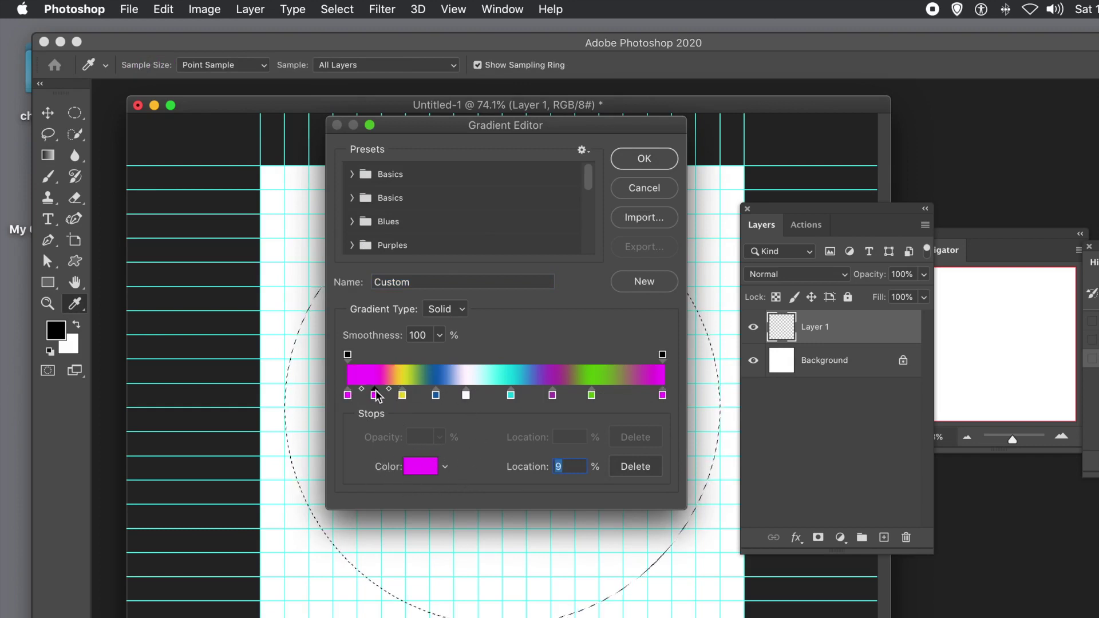
pyautogui.doubleClick(376, 395)
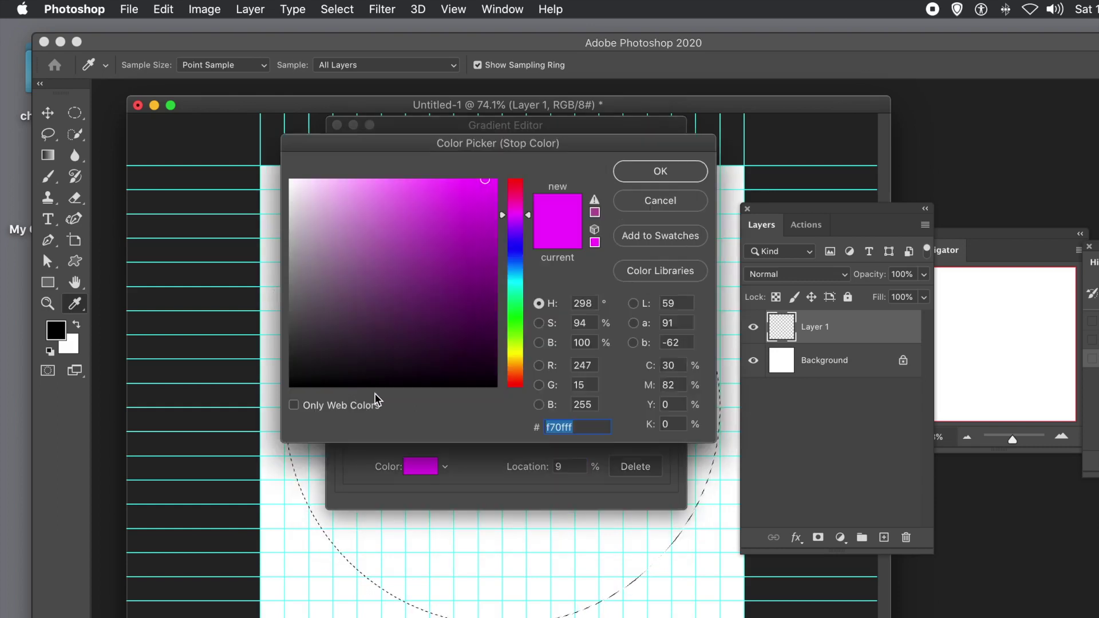
pyautogui.moveTo(516, 302); pyautogui.dragTo(516, 291)
pyautogui.click(468, 229)
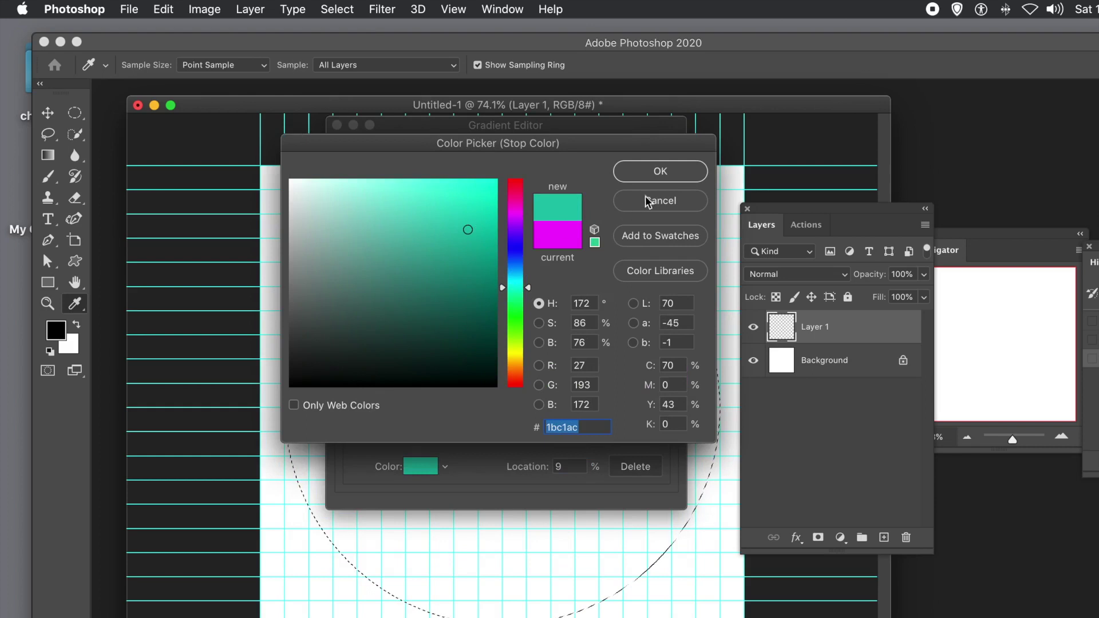
pyautogui.moveTo(461, 205); pyautogui.dragTo(484, 189)
pyautogui.click(661, 169)
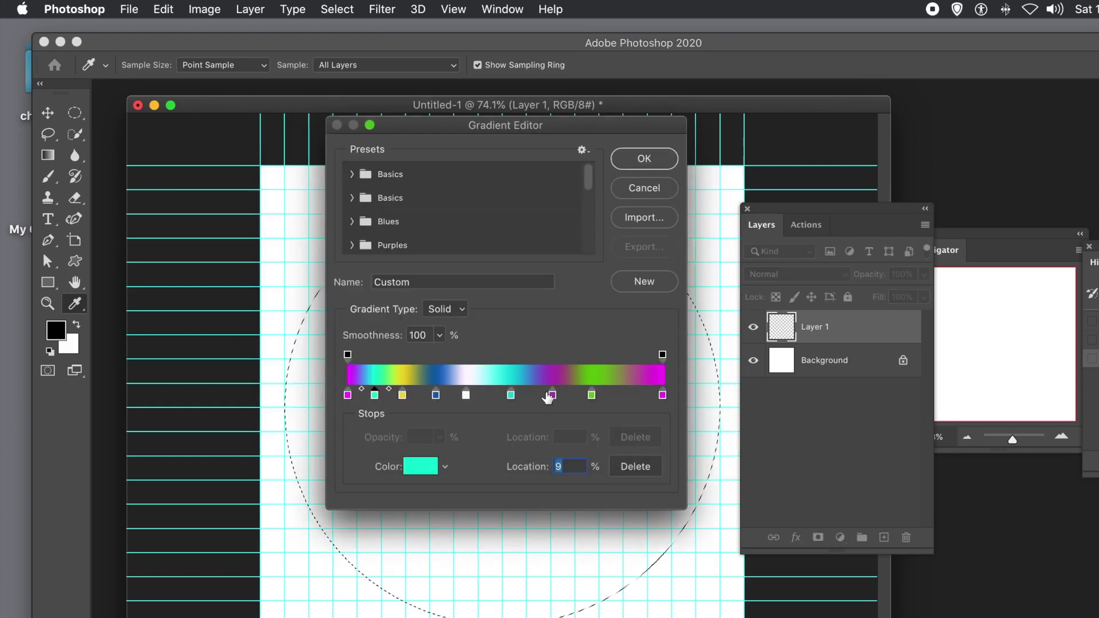
# Add a light purple #c297f8 color stop at 88% and shift the green stop to 76%, then accept the gradient
pyautogui.click(626, 391)
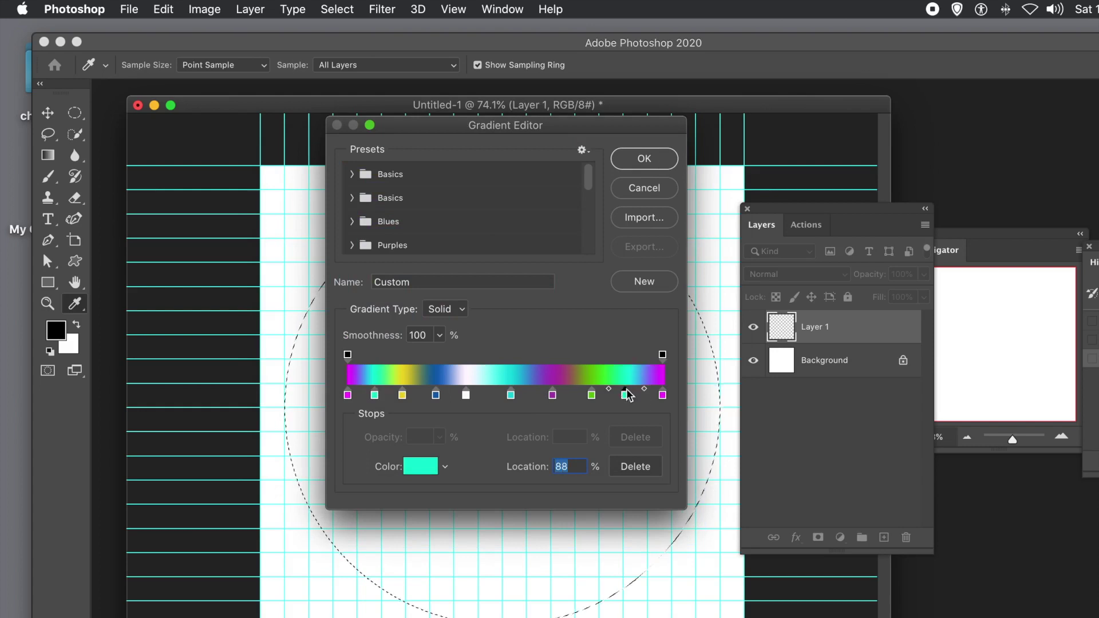
pyautogui.click(420, 467)
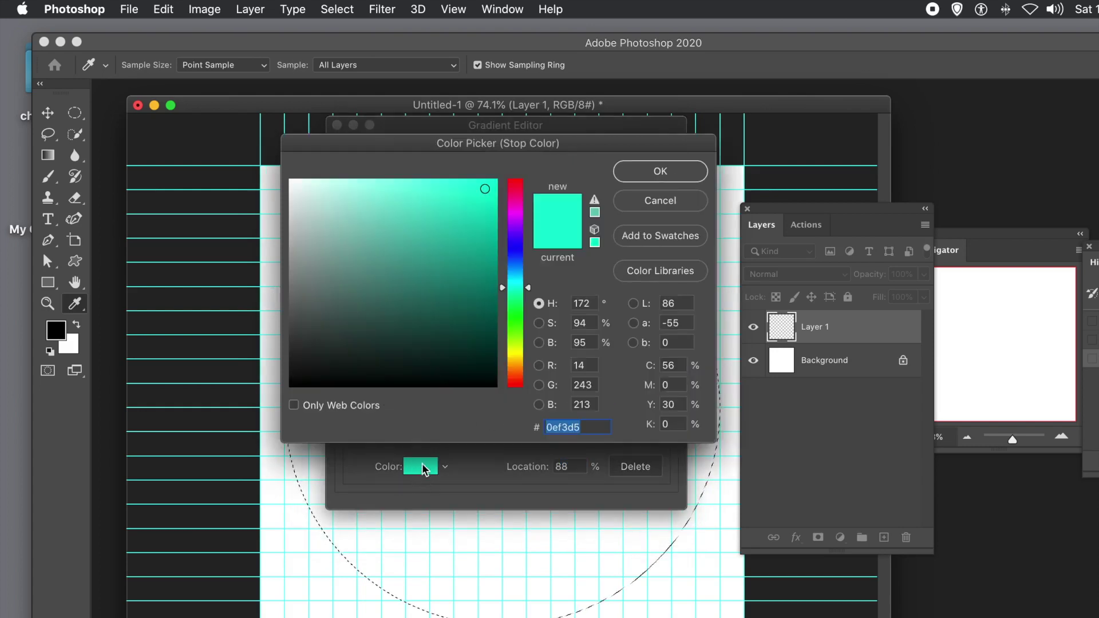
pyautogui.click(511, 234)
pyautogui.moveTo(402, 198); pyautogui.dragTo(372, 182)
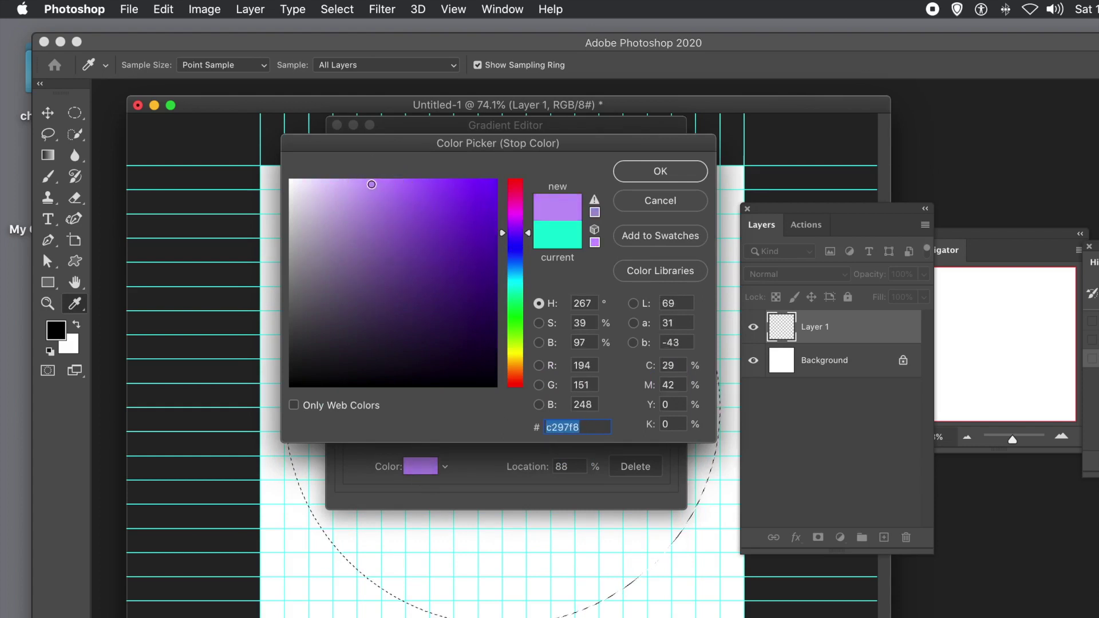
pyautogui.click(617, 173)
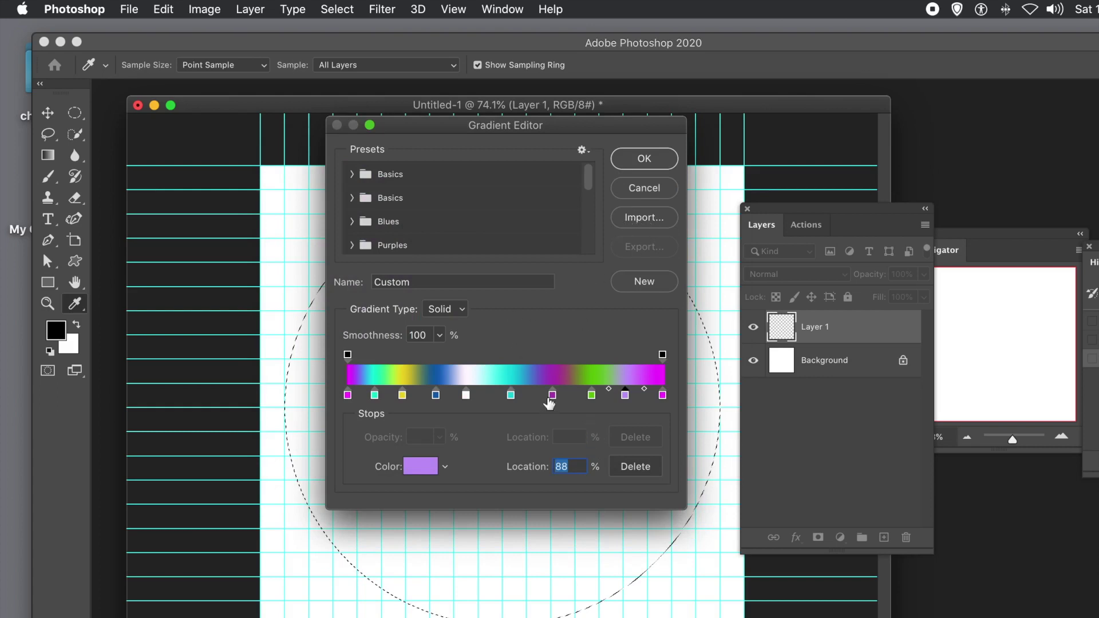
pyautogui.moveTo(551, 398); pyautogui.dragTo(588, 398)
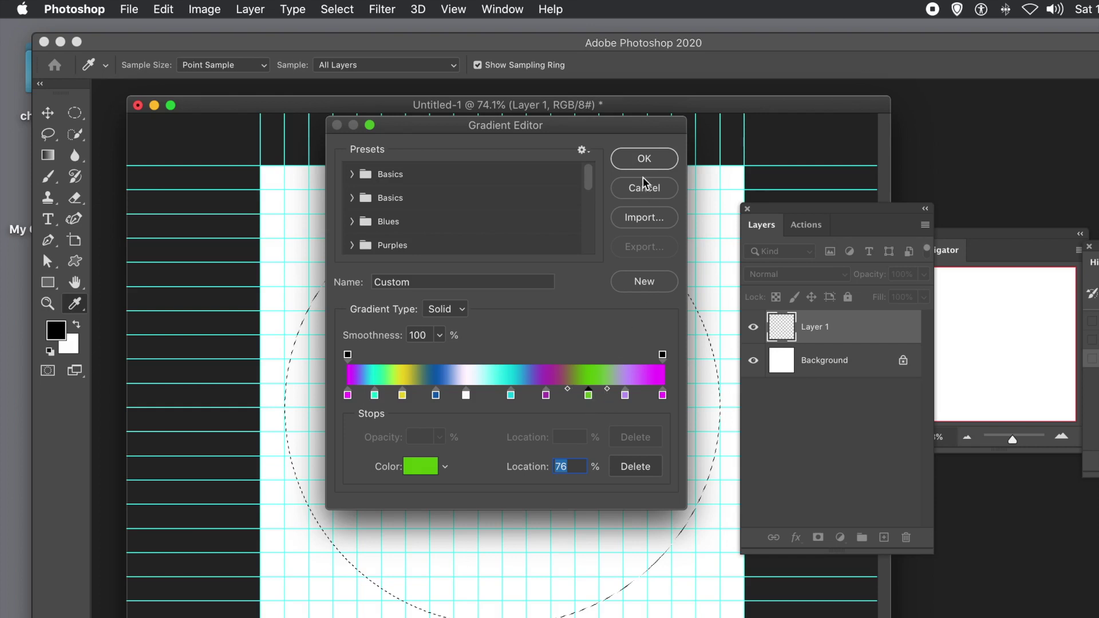
pyautogui.click(644, 156)
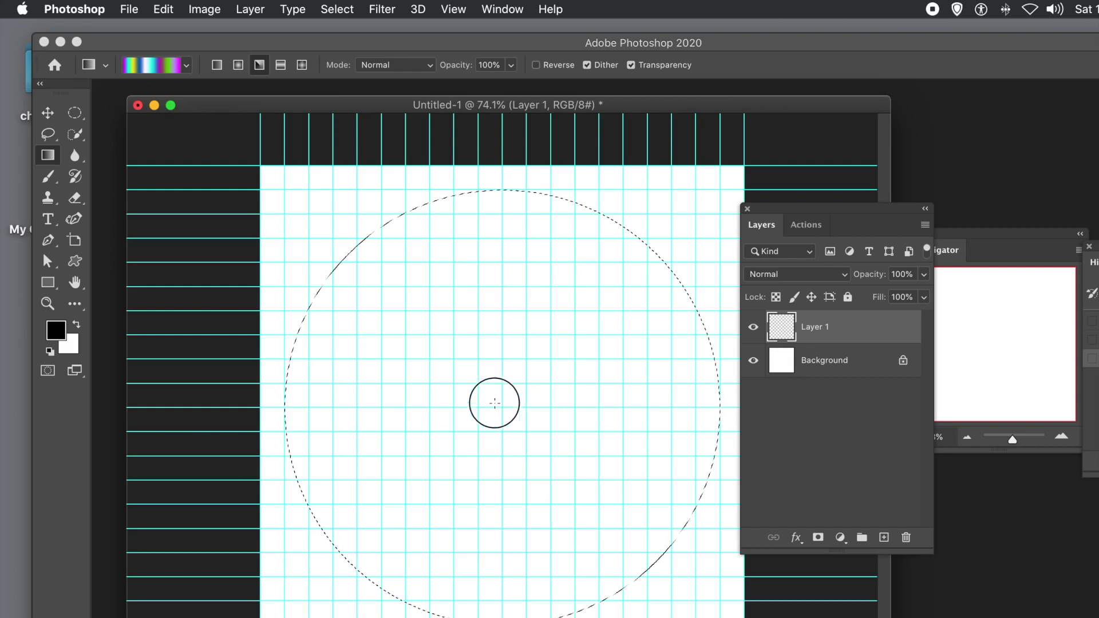
# Fill the circular selection on Layer 1 with the angle gradient, drawn from the circle's centre toward its upper left, and deselect
pyautogui.moveTo(391, 344); pyautogui.dragTo(284, 235)
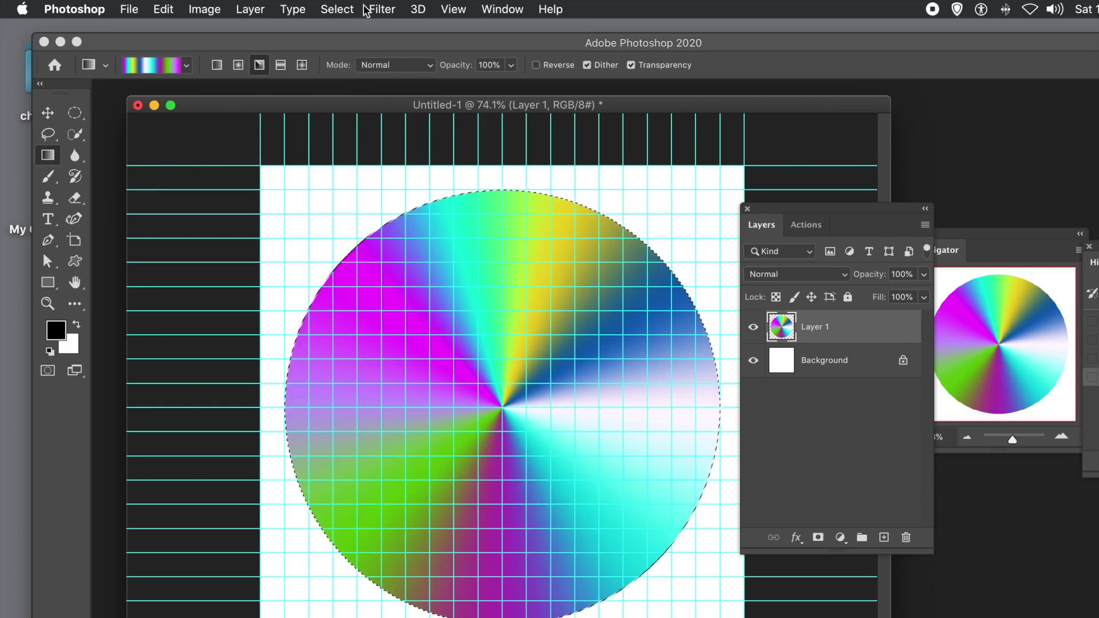
pyautogui.click(347, 9)
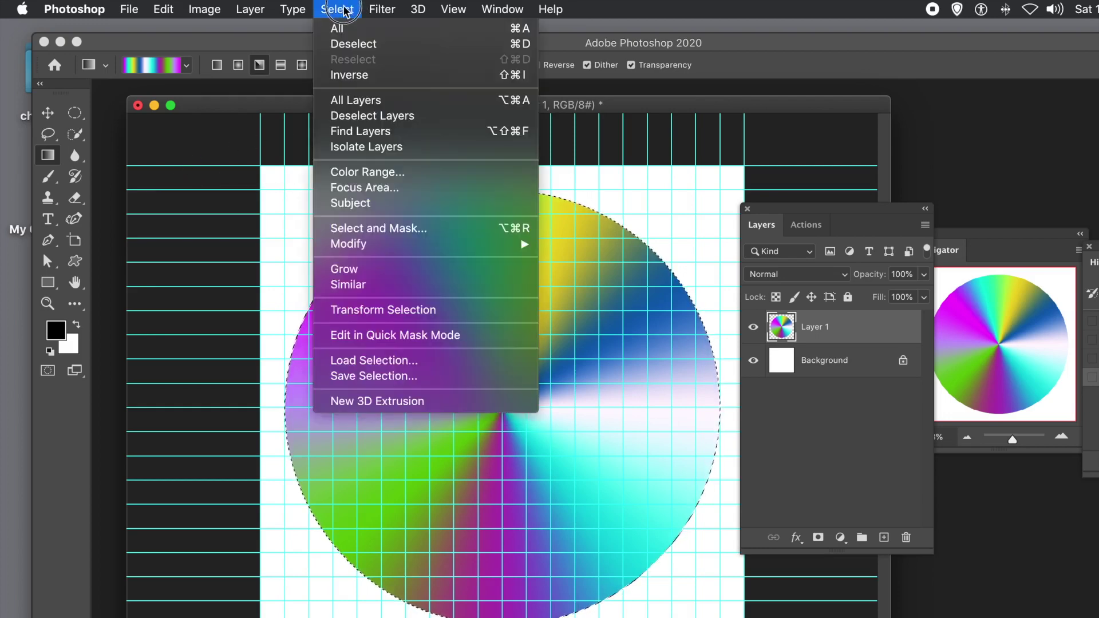
pyautogui.click(348, 43)
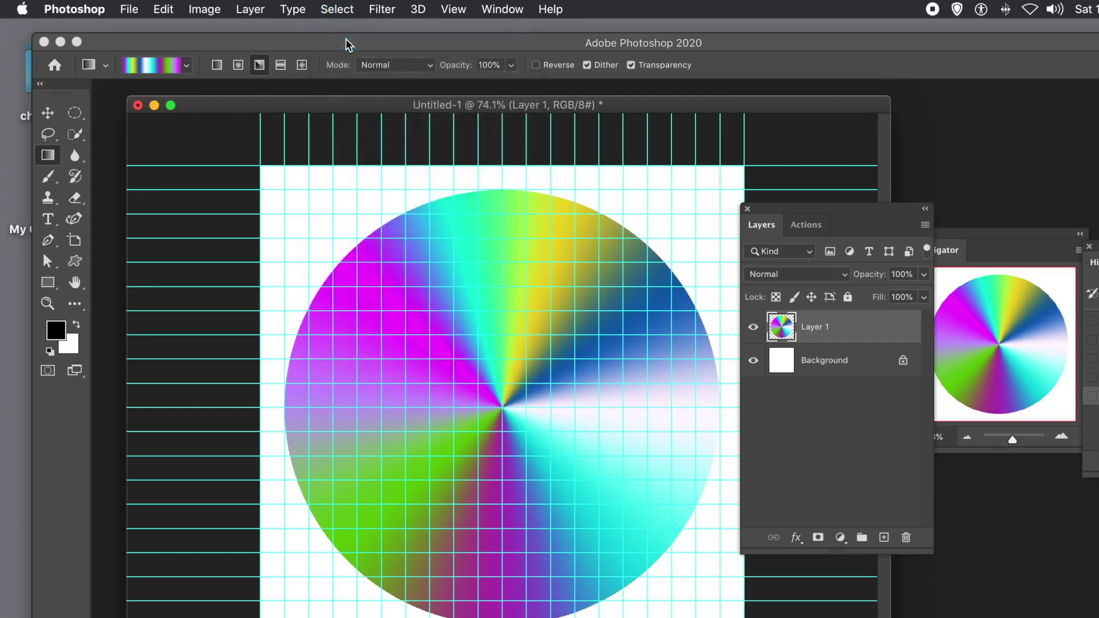
# Clear all guides from the canvas
pyautogui.click(460, 10)
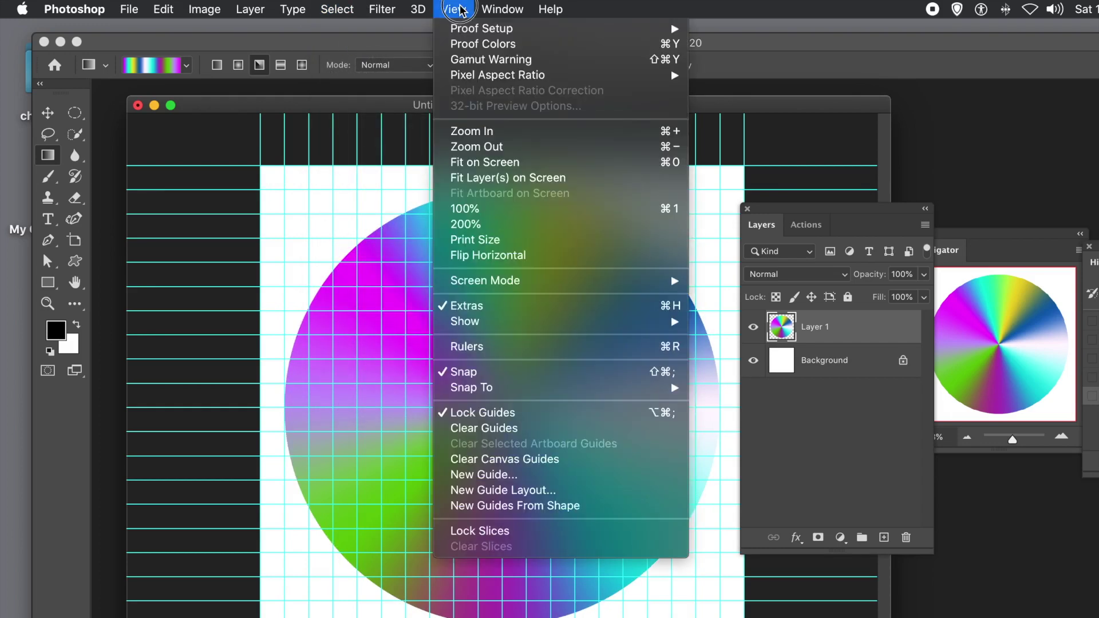
pyautogui.click(507, 429)
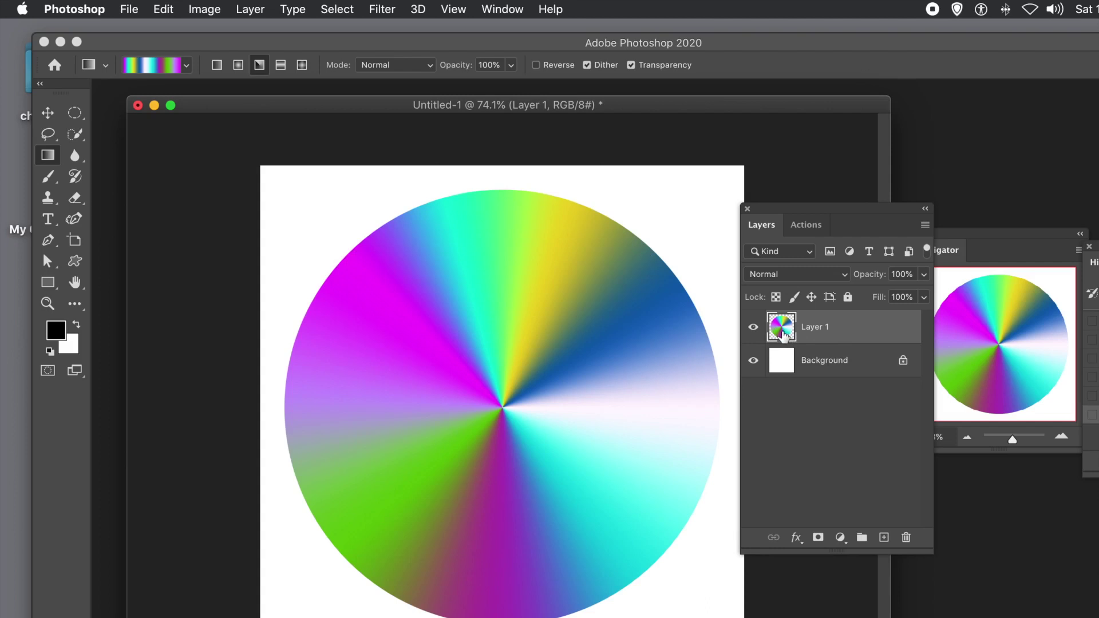
# Show the list of actions in Set 1 and deselect Action 10
pyautogui.click(802, 225)
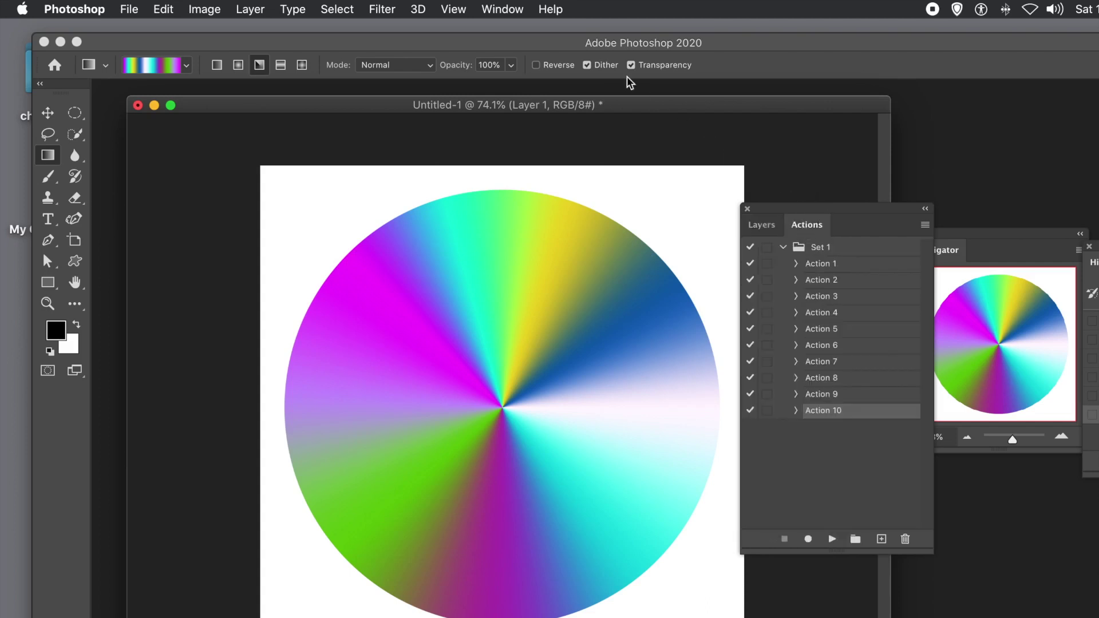
pyautogui.click(498, 10)
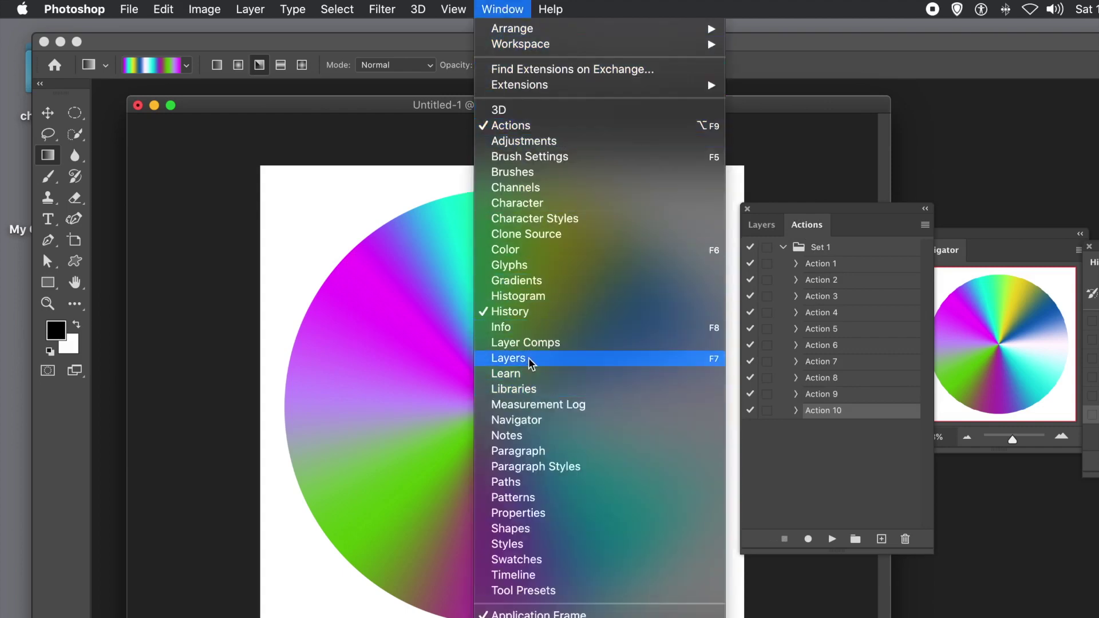
pyautogui.click(804, 209)
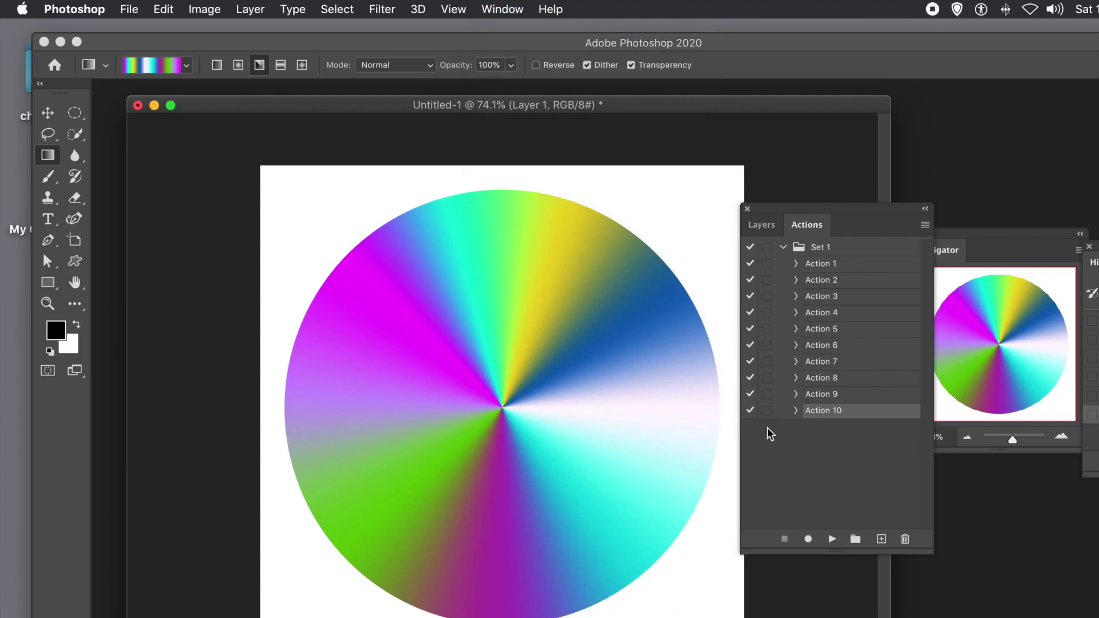
pyautogui.click(832, 466)
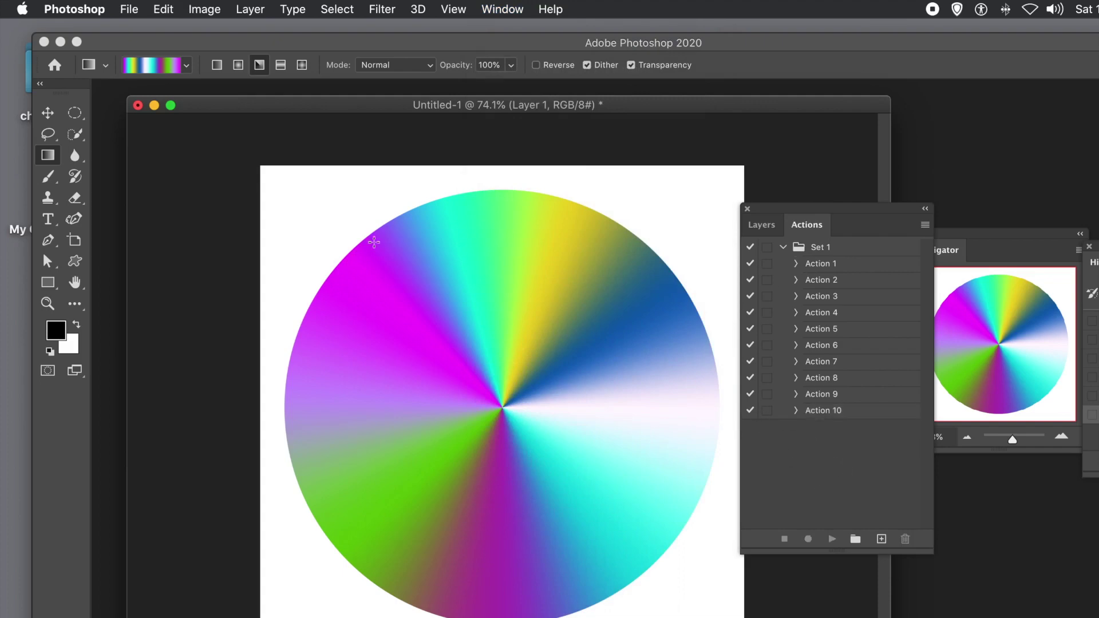
# Switch to the Move tool and convert Layer 1 with the gradient circle to a smart object
pyautogui.click(48, 112)
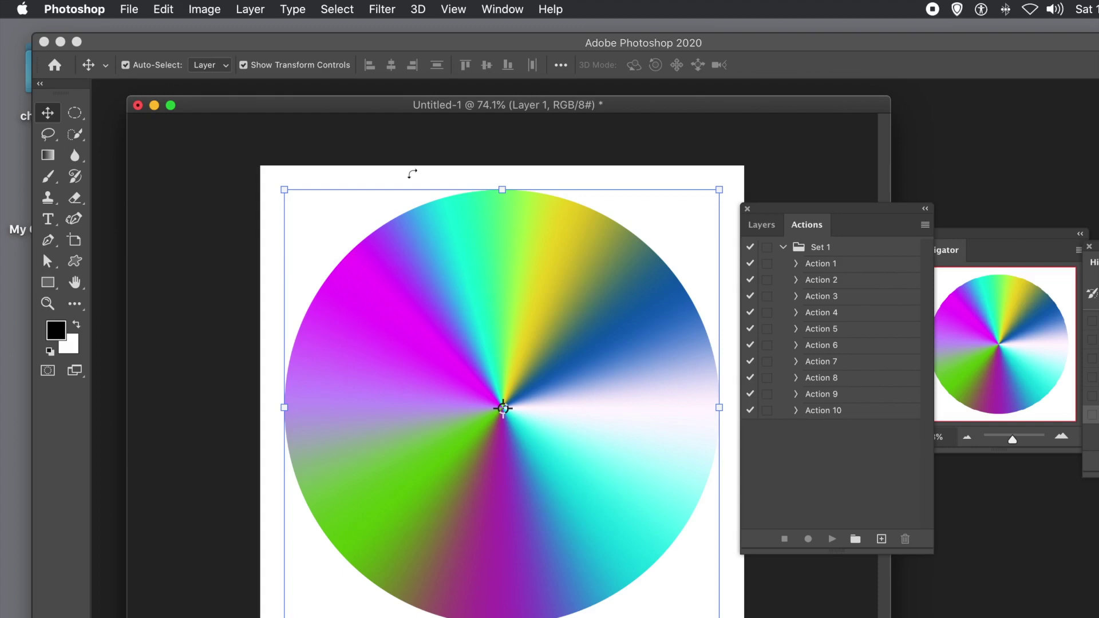
pyautogui.click(249, 9)
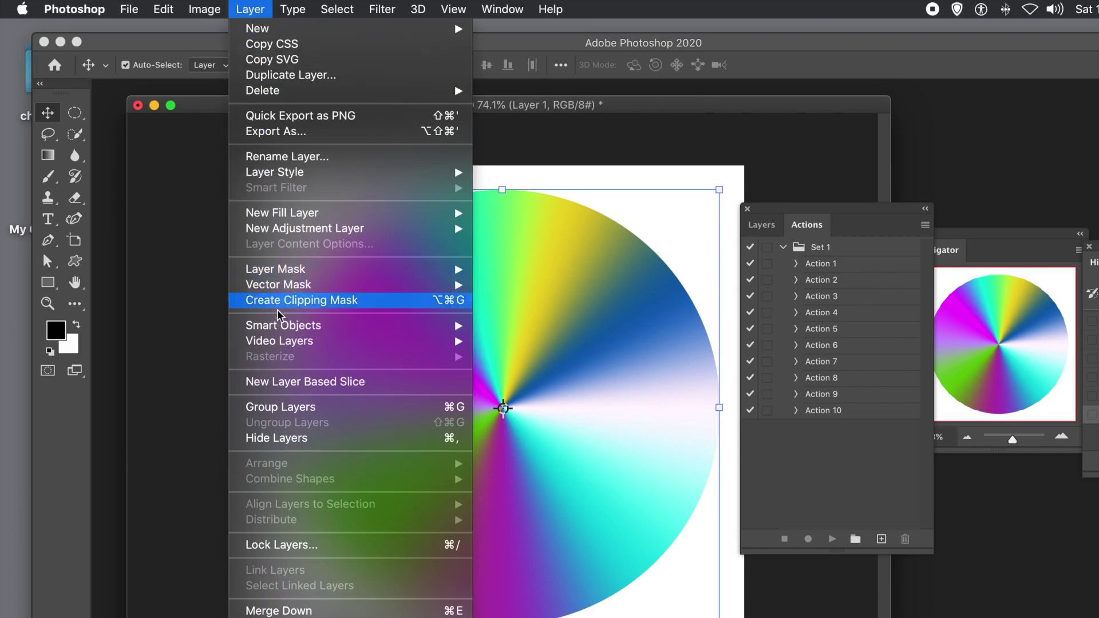
pyautogui.moveTo(286, 326)
pyautogui.click(536, 329)
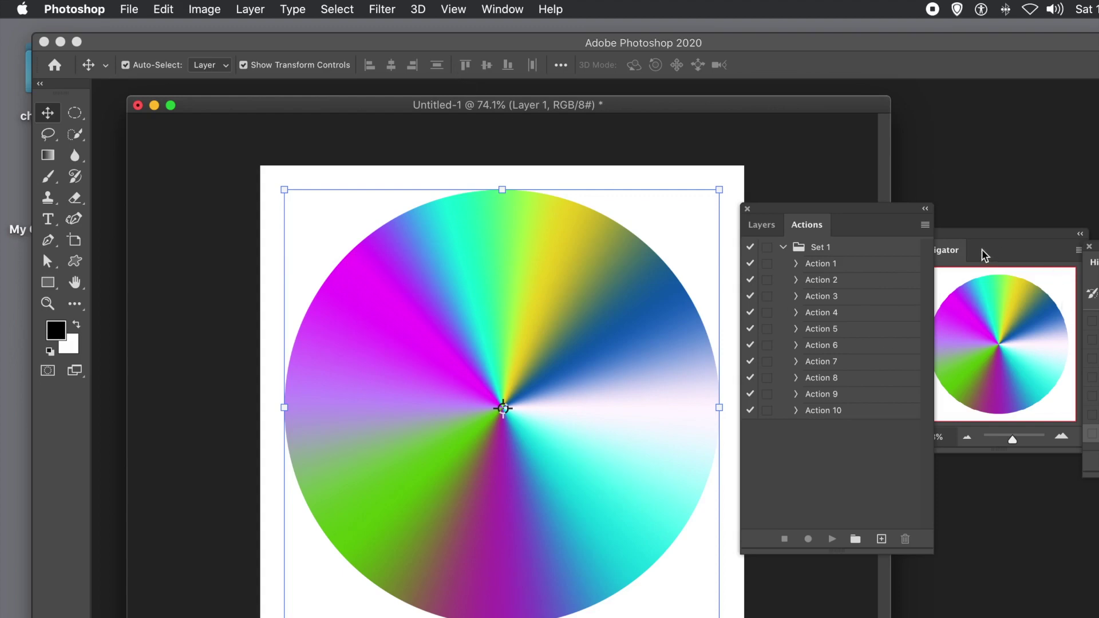
# Create a new action named Action 11 in Set 1 and start recording it
pyautogui.click(923, 225)
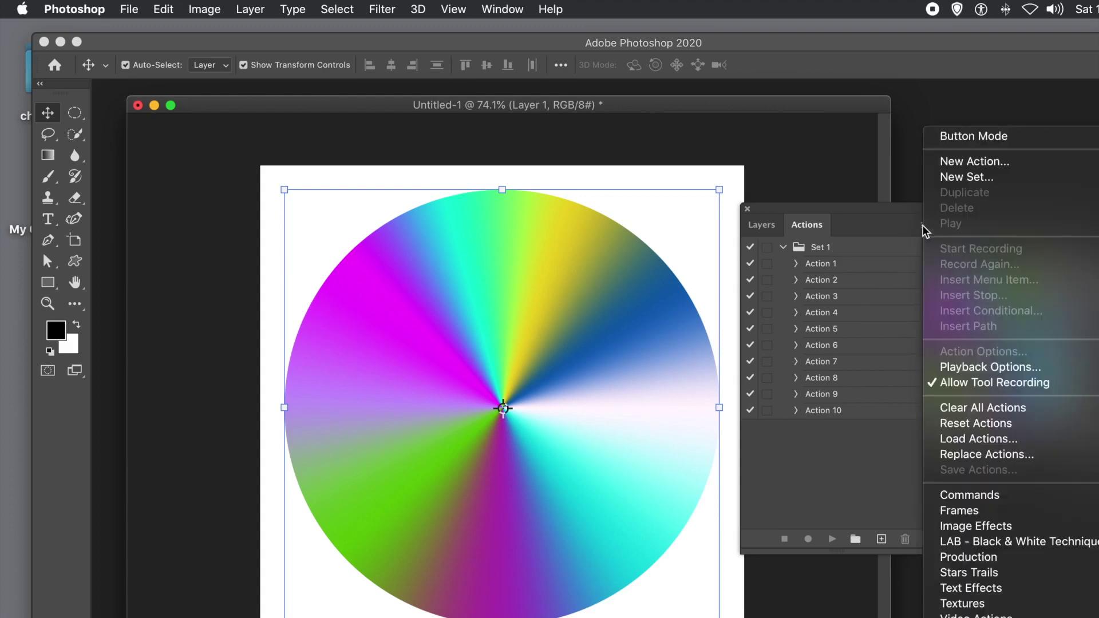
pyautogui.click(967, 160)
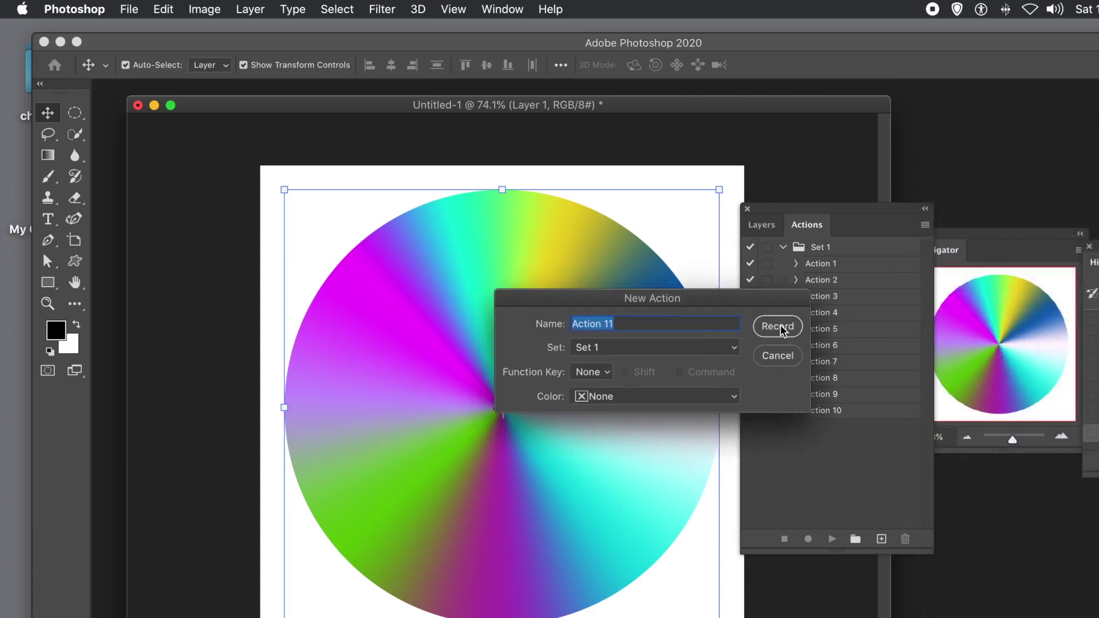
pyautogui.click(781, 324)
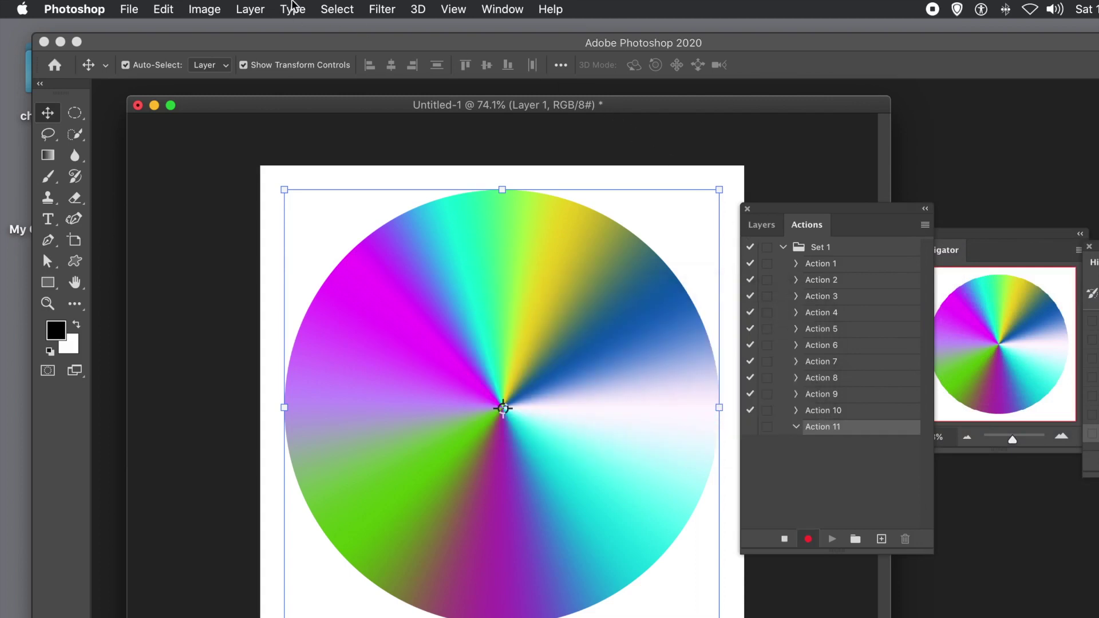
# Duplicate Layer 1 with the default name while the action is recording
pyautogui.click(245, 10)
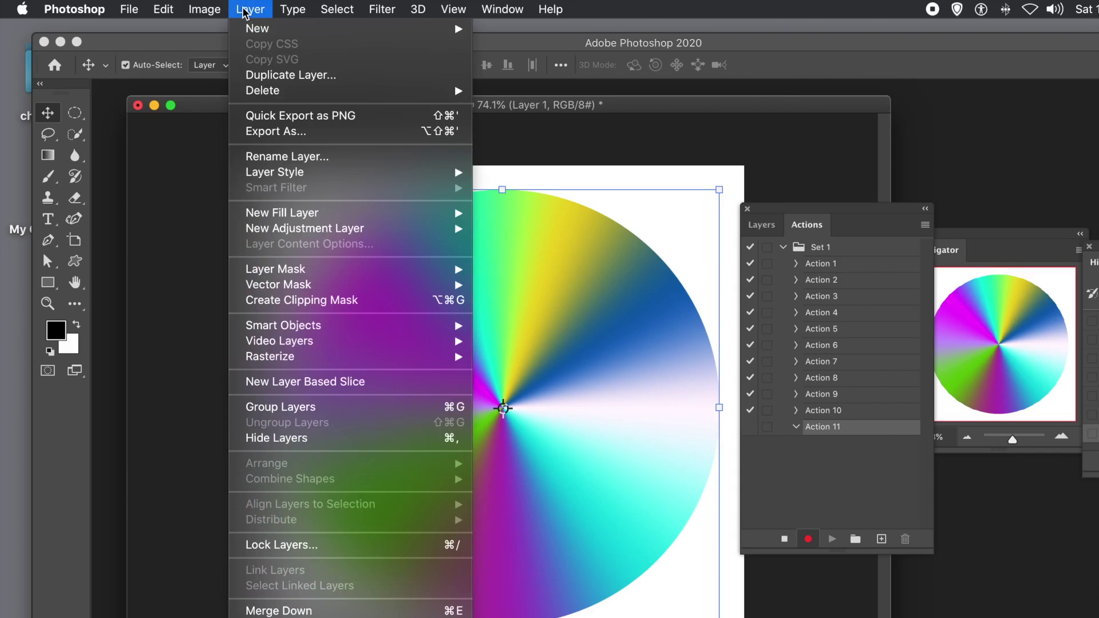
pyautogui.click(263, 80)
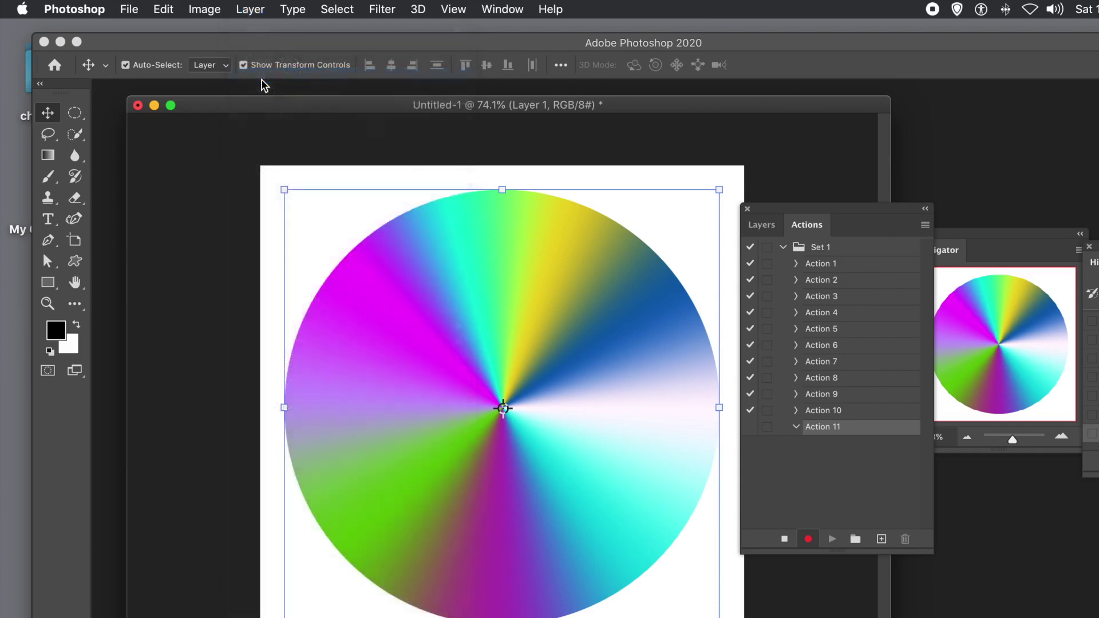
pyautogui.click(801, 305)
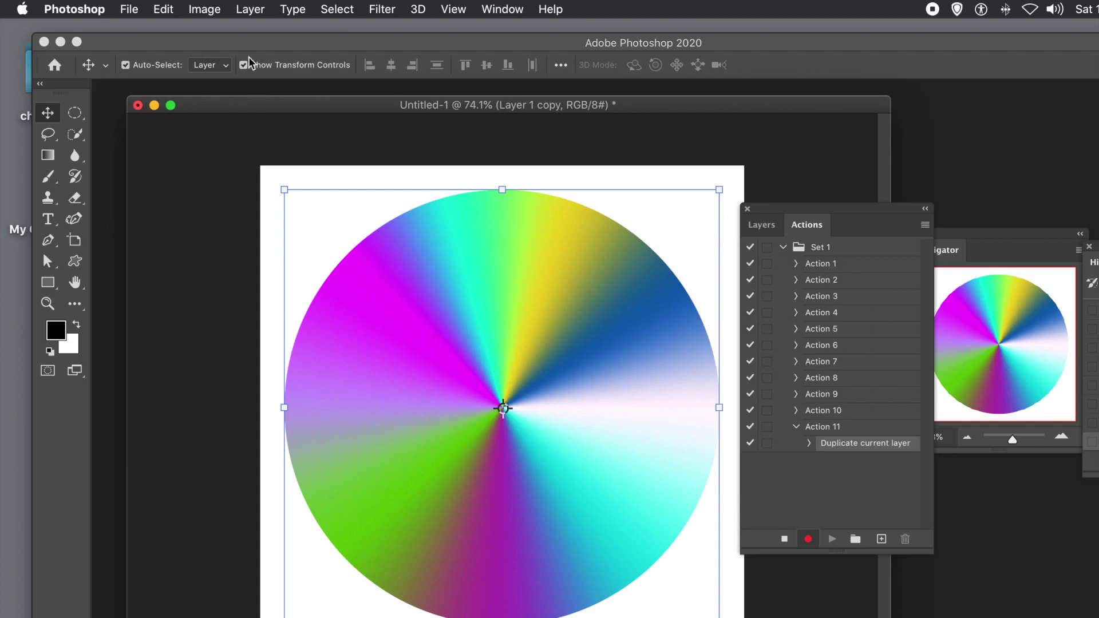
# Scale the duplicated circle to 90% width and 90% height, rotate it 15°, and apply the transform
pyautogui.click(165, 9)
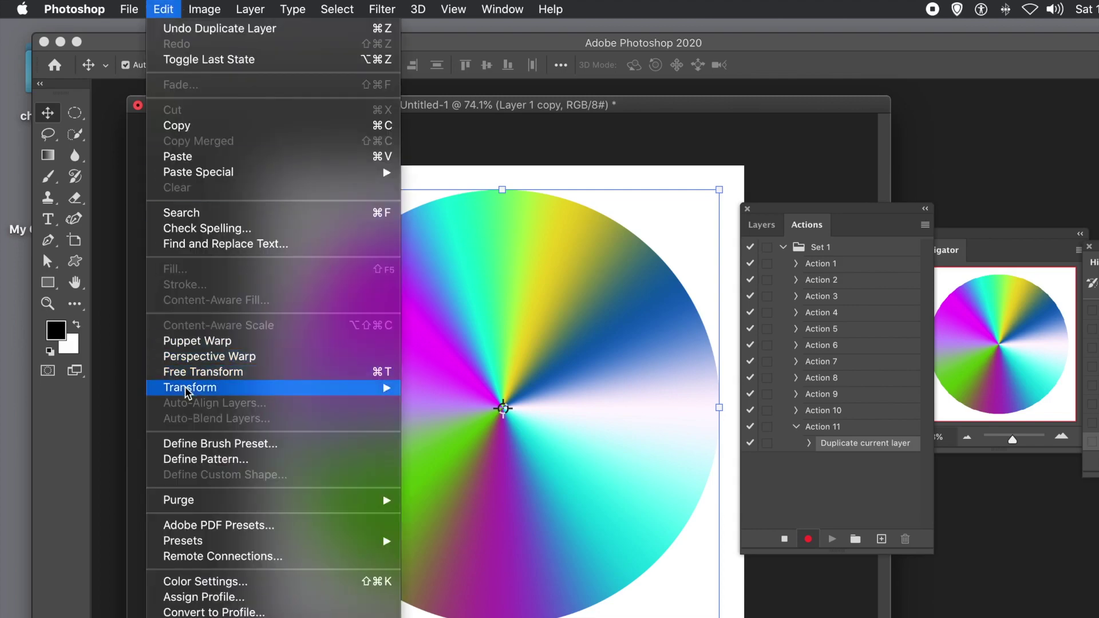
pyautogui.moveTo(188, 392)
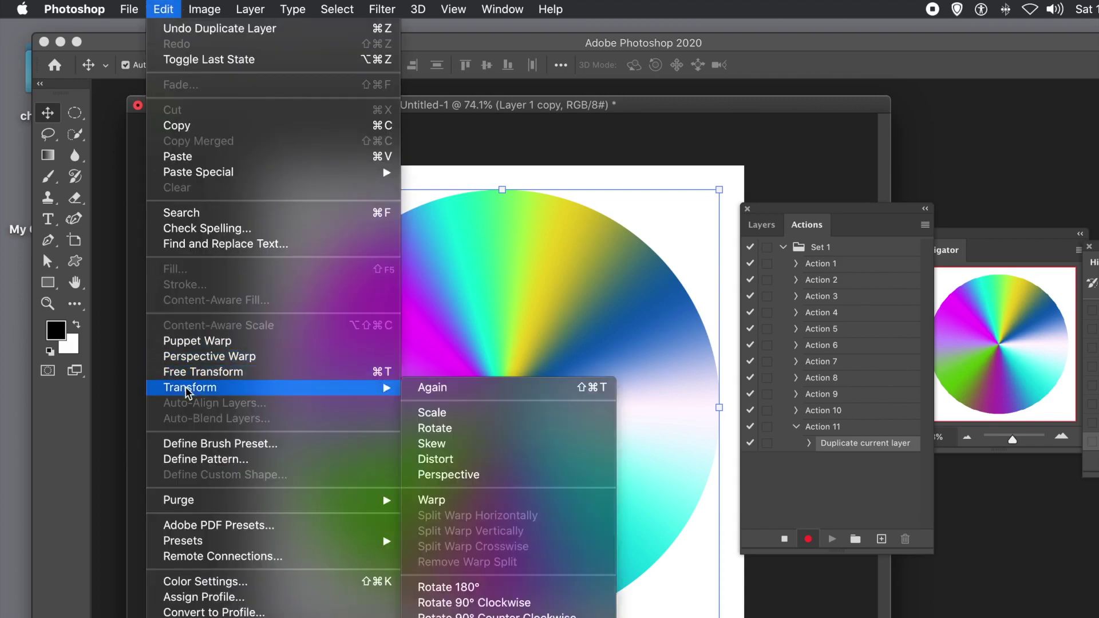
pyautogui.click(446, 412)
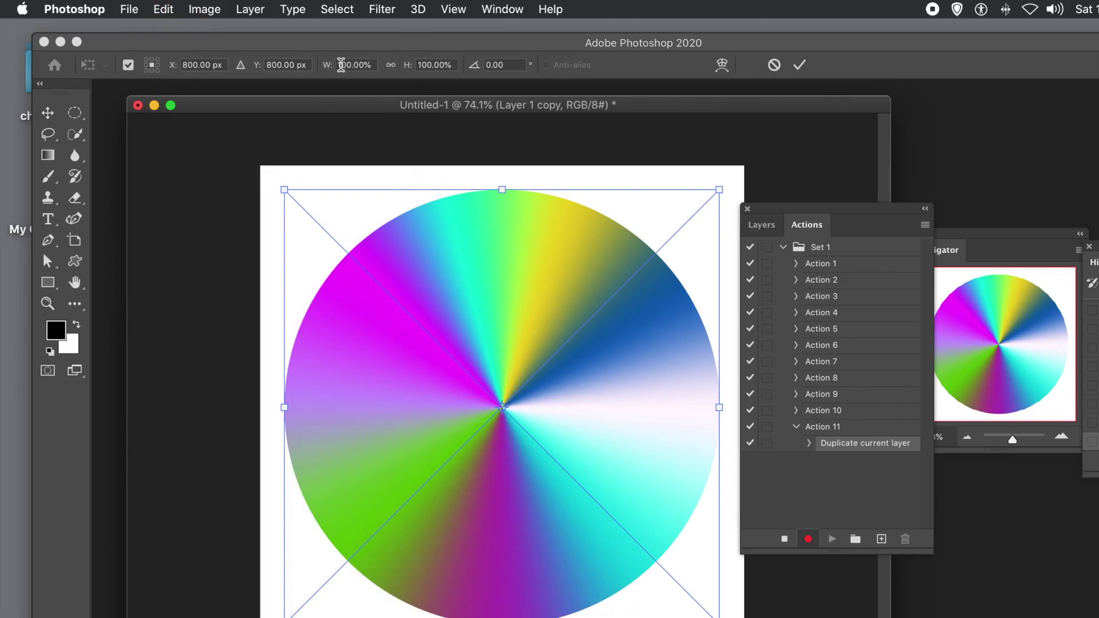
pyautogui.moveTo(339, 65); pyautogui.dragTo(403, 70)
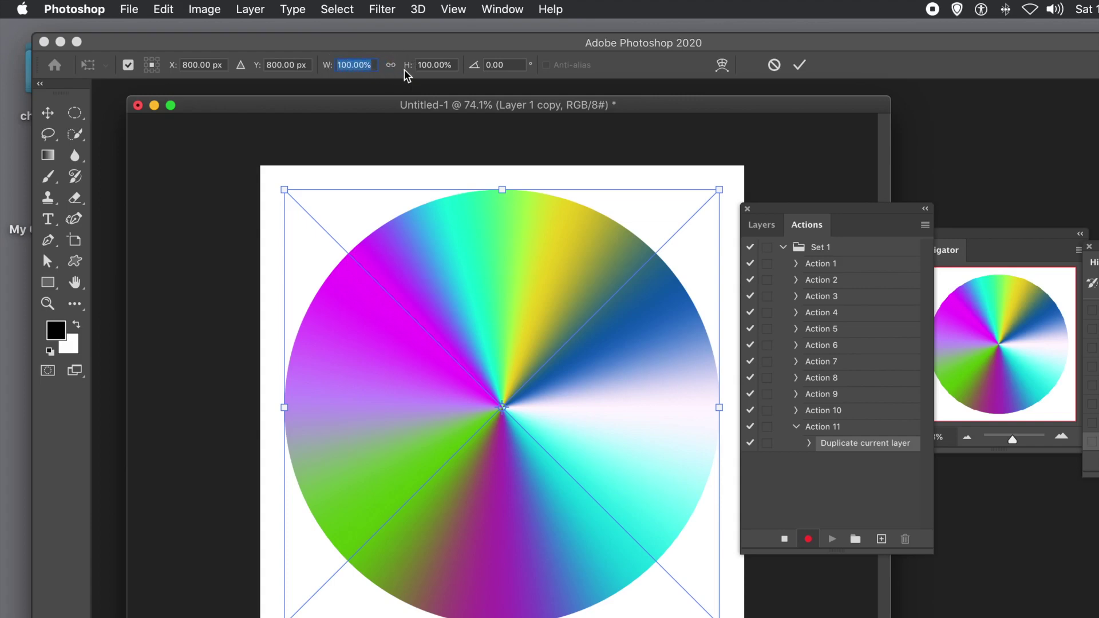
pyautogui.write('90')
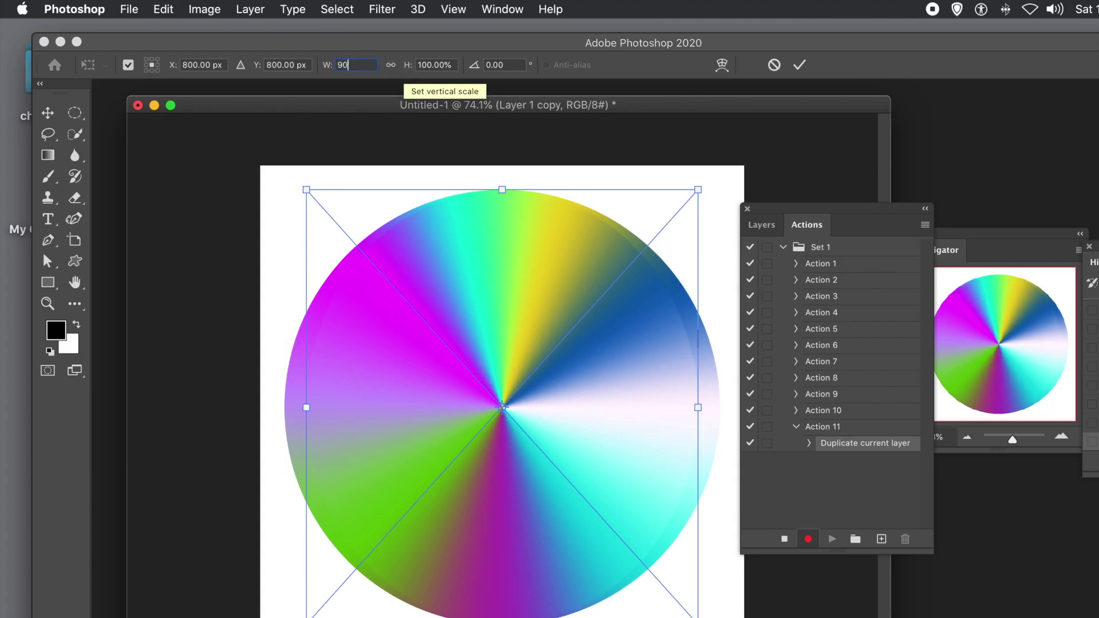
pyautogui.press('Tab')
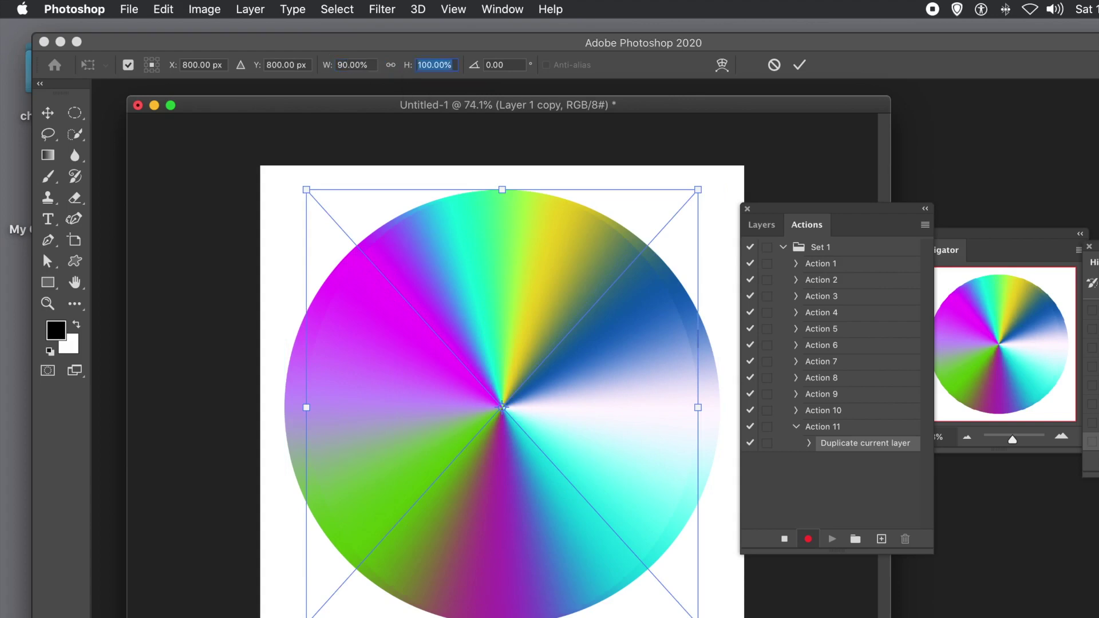
pyautogui.write('90')
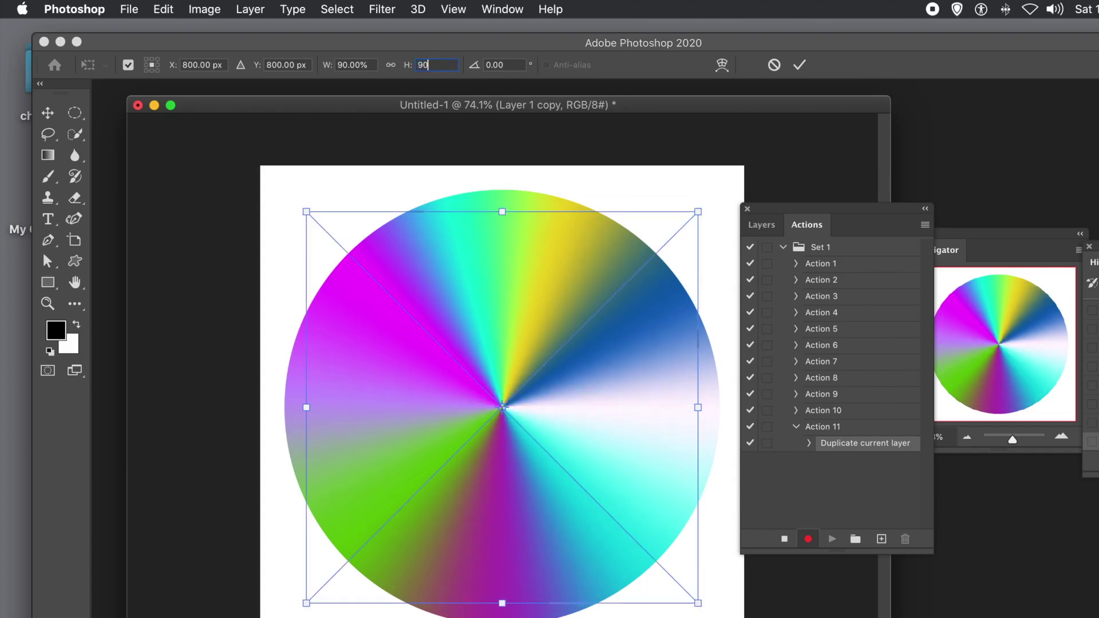
pyautogui.press('Tab')
pyautogui.write('14')
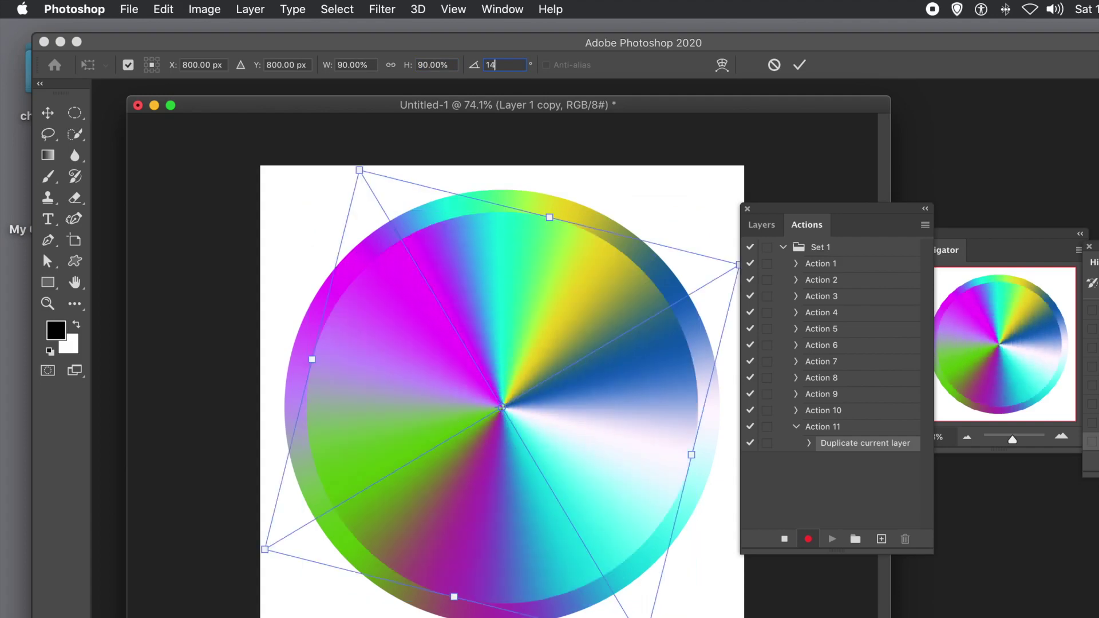
pyautogui.press('BackSpace')
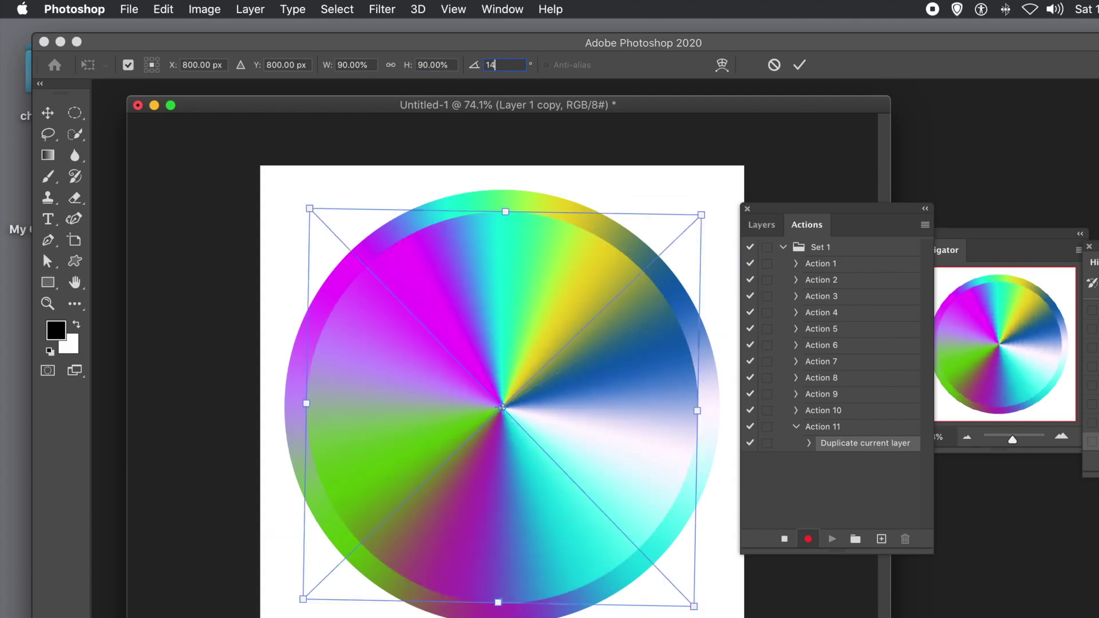
pyautogui.write('5')
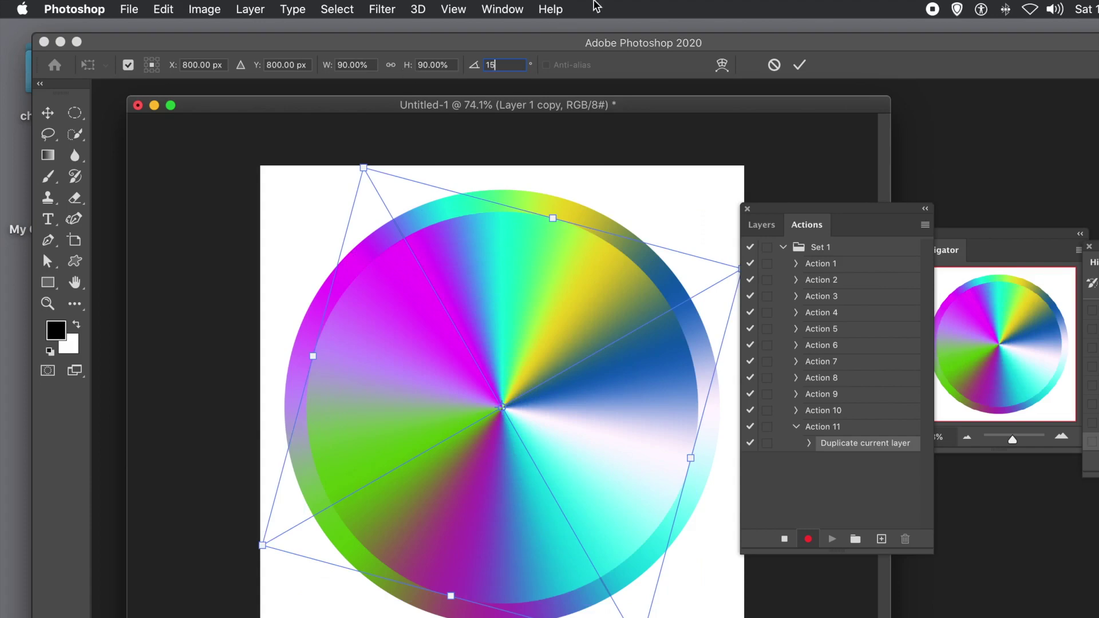
pyautogui.click(800, 65)
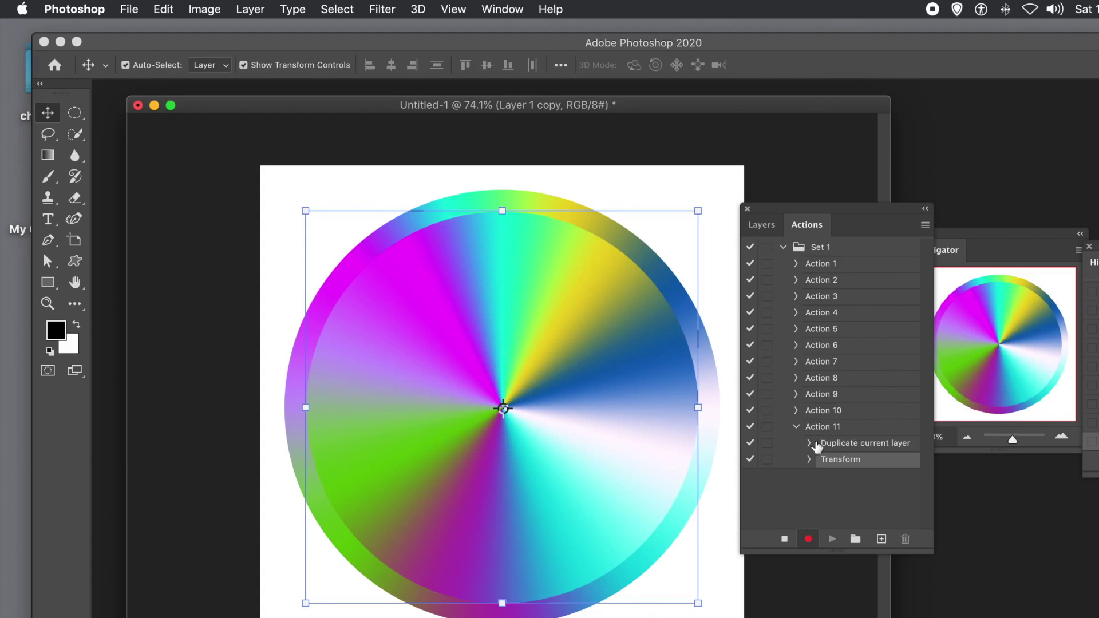
# Check the settings of the recorded Transform step in Action 11 and stop the recording
pyautogui.click(808, 460)
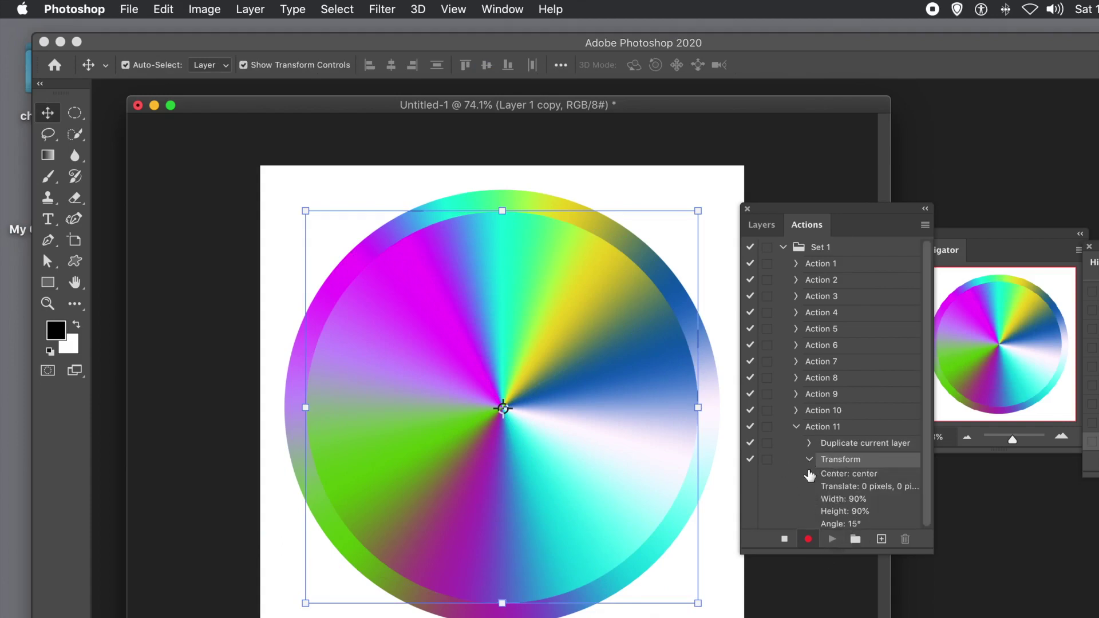
pyautogui.click(808, 461)
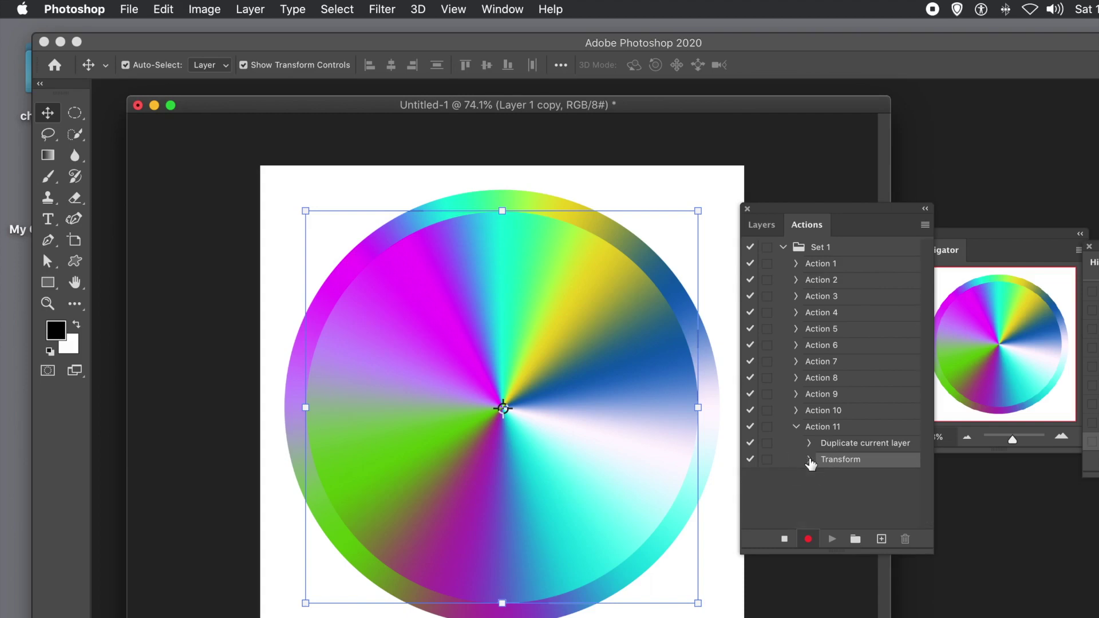
pyautogui.click(784, 538)
# Play the whole of Action 11 fifteen times to stack progressively smaller, rotated copies of the circle into a spiral
pyautogui.click(820, 428)
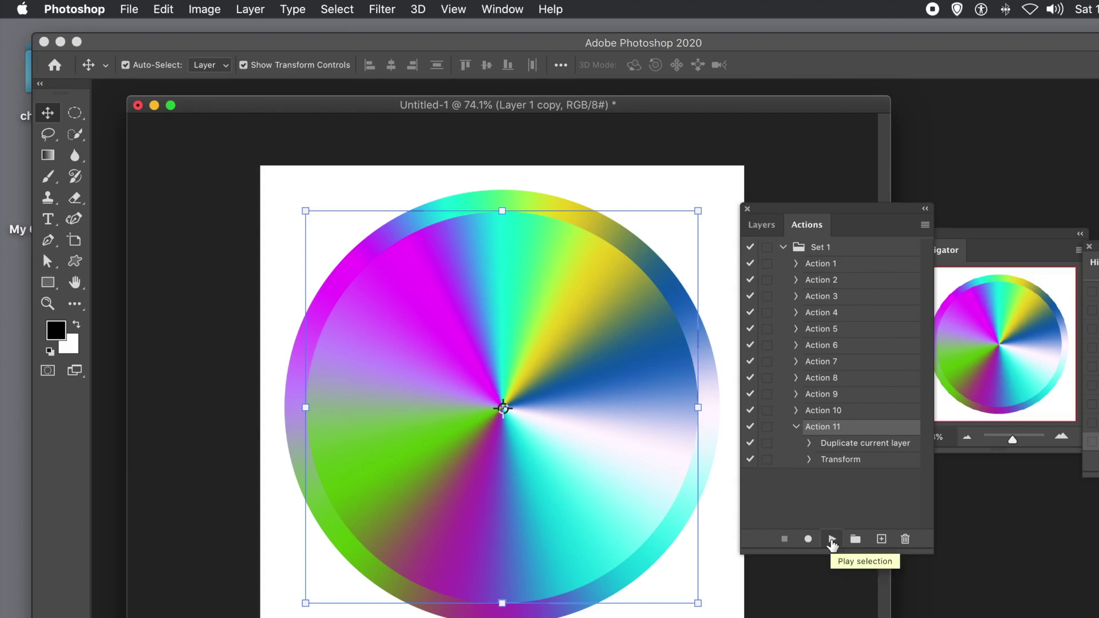
pyautogui.click(832, 541)
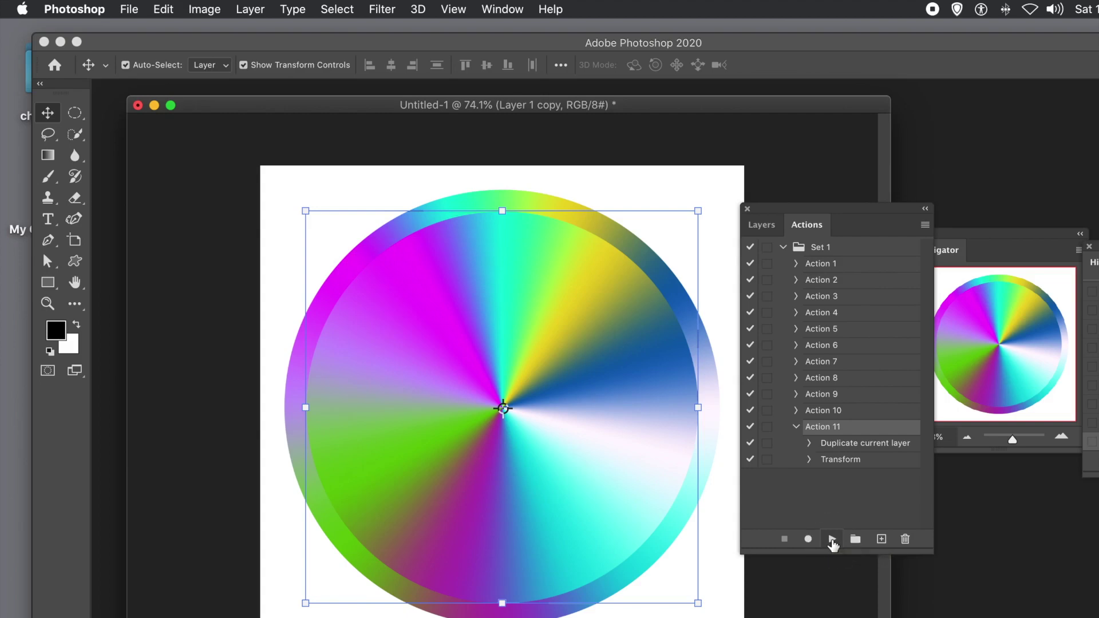
pyautogui.click(832, 540)
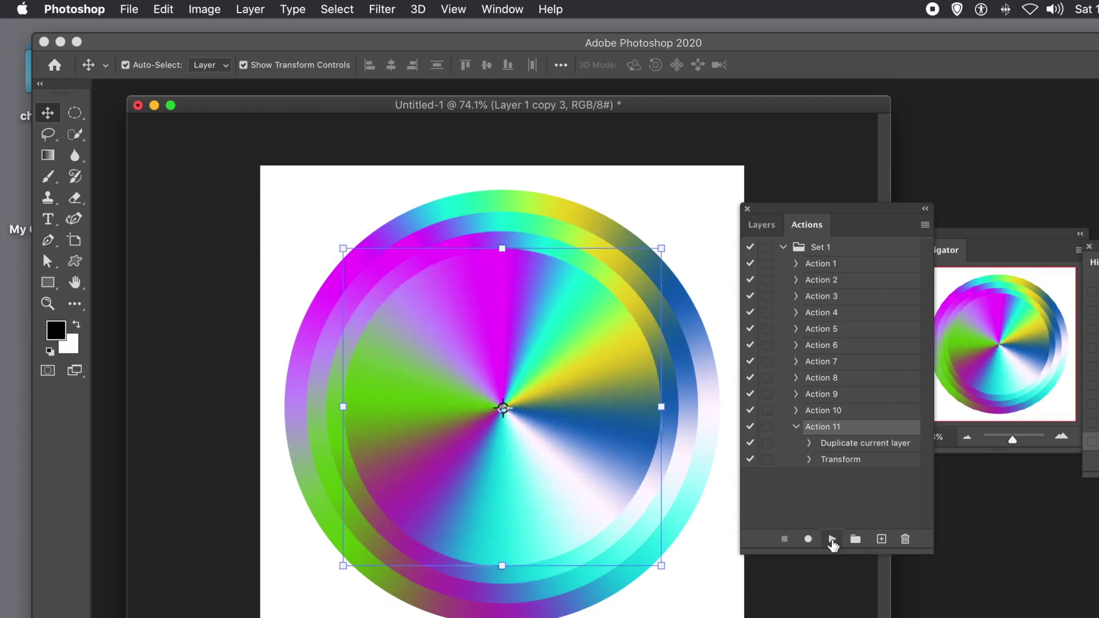
pyautogui.click(832, 541)
pyautogui.click(832, 540)
pyautogui.click(832, 540)
pyautogui.click(833, 541)
pyautogui.click(833, 541)
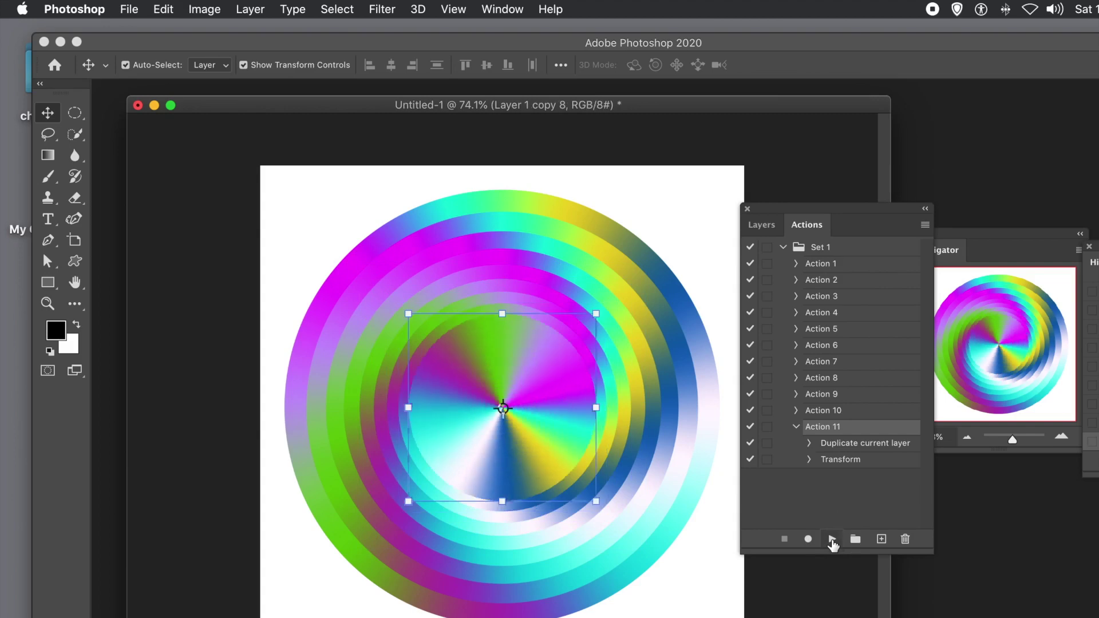
pyautogui.click(833, 540)
pyautogui.click(833, 540)
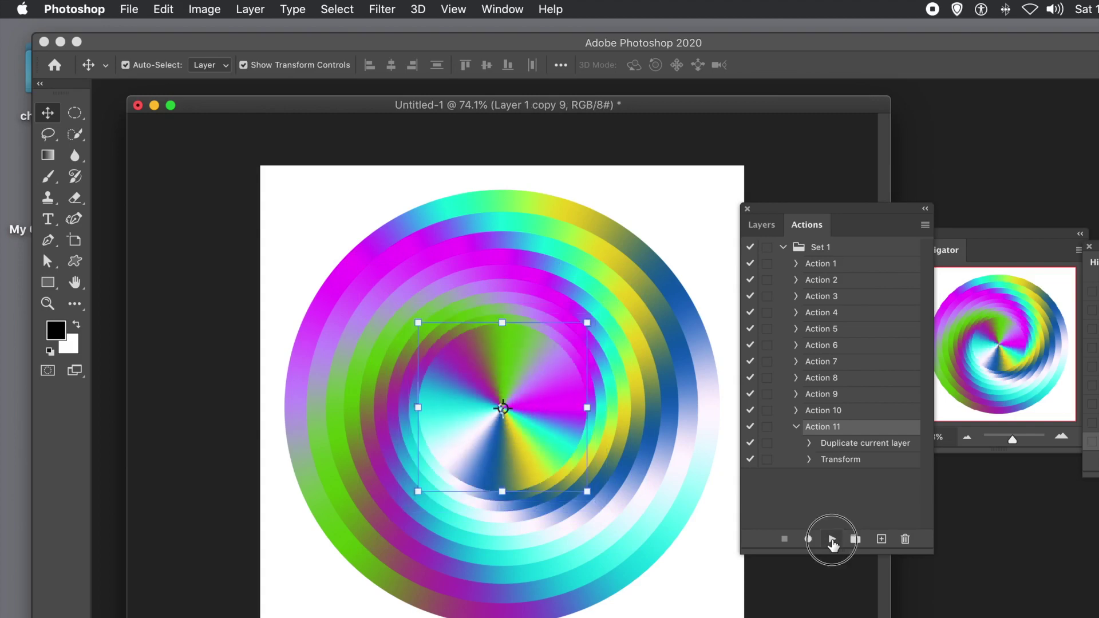
pyautogui.click(832, 540)
pyautogui.click(832, 540)
pyautogui.click(832, 540)
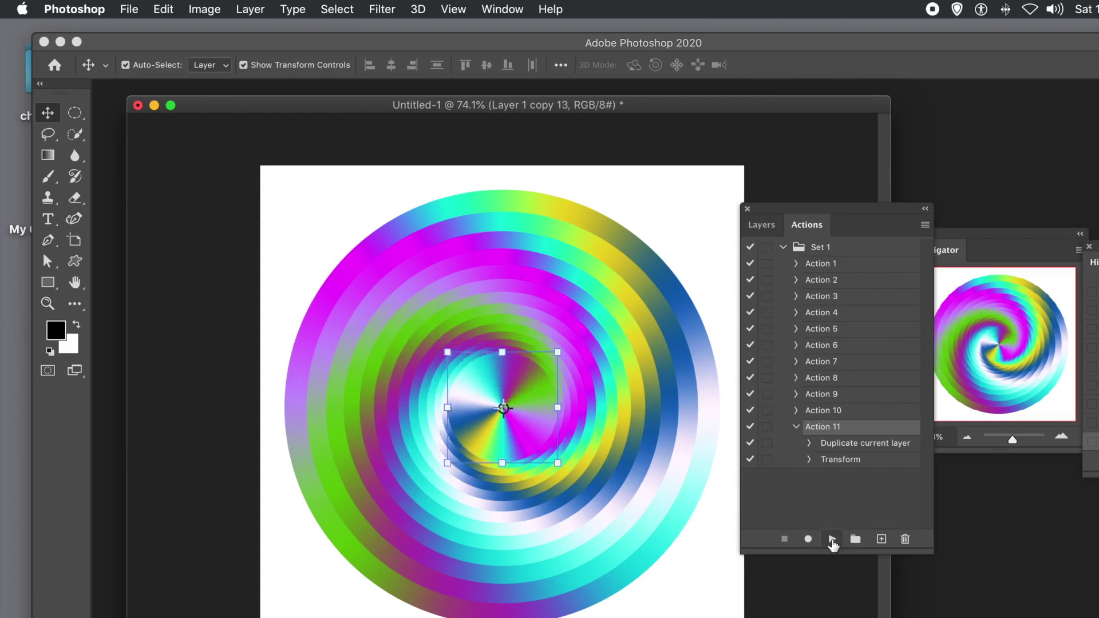
pyautogui.click(832, 540)
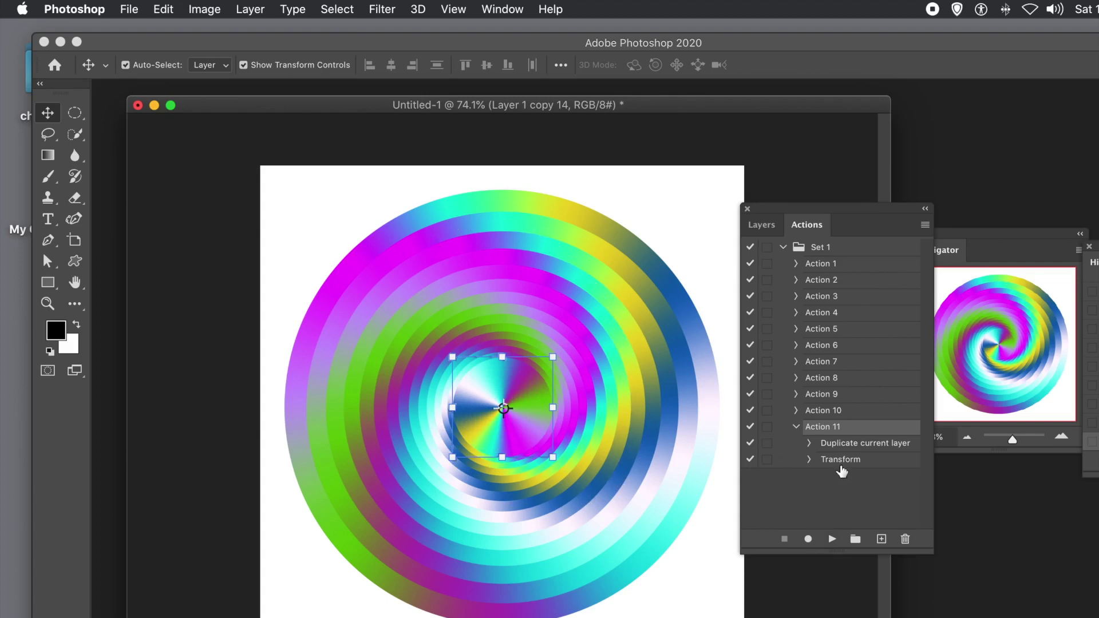
pyautogui.click(832, 540)
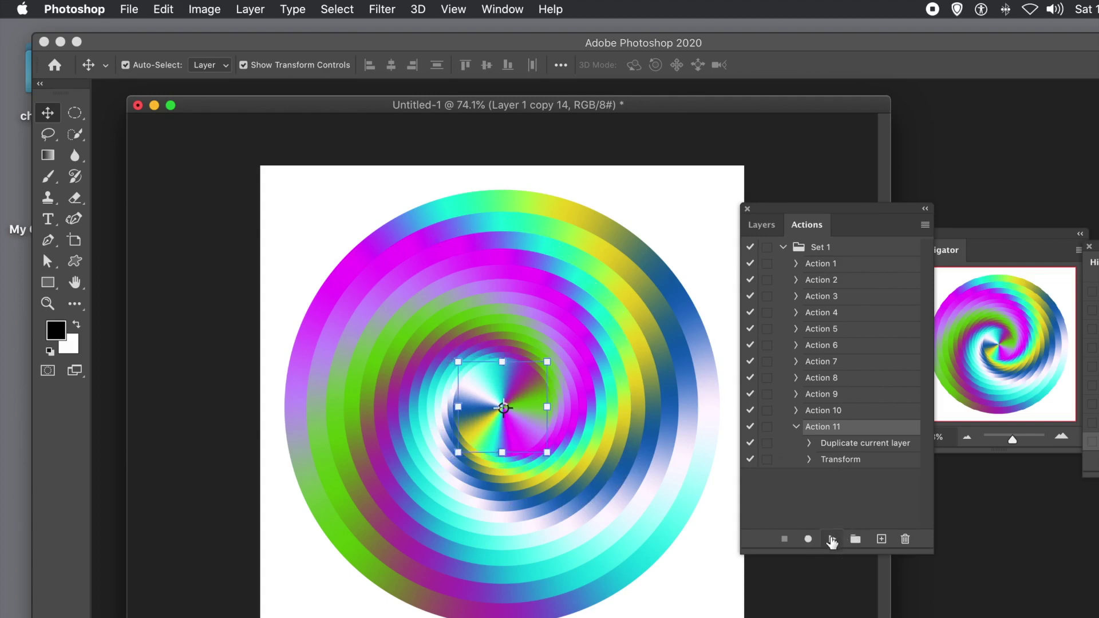
pyautogui.click(832, 541)
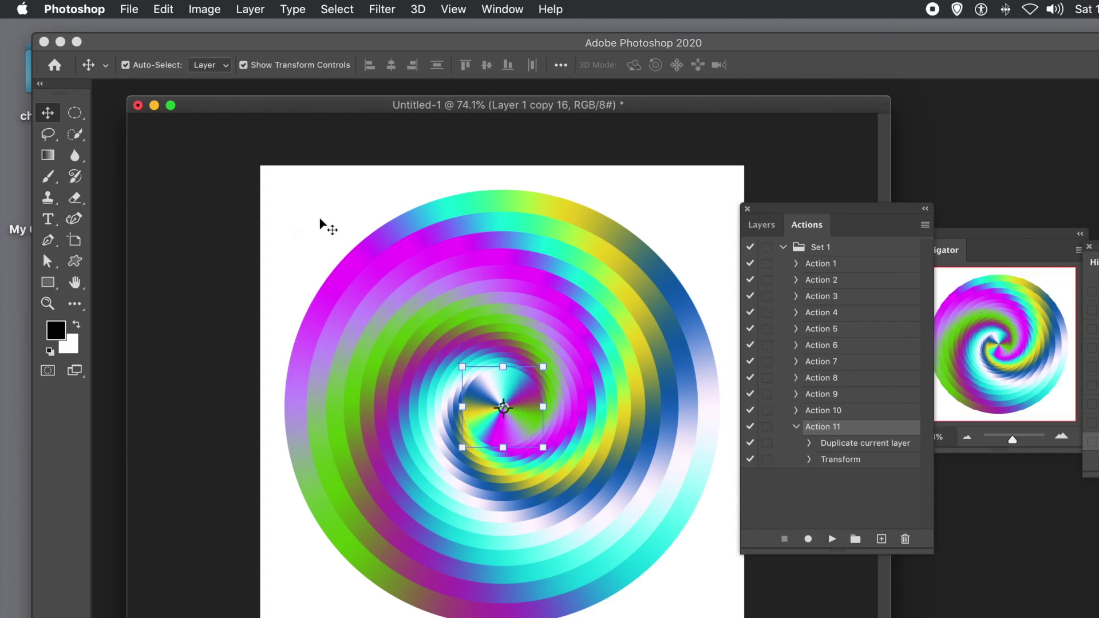
# Rotate the original Layer 1 circle by 89° and apply the transform
pyautogui.click(761, 224)
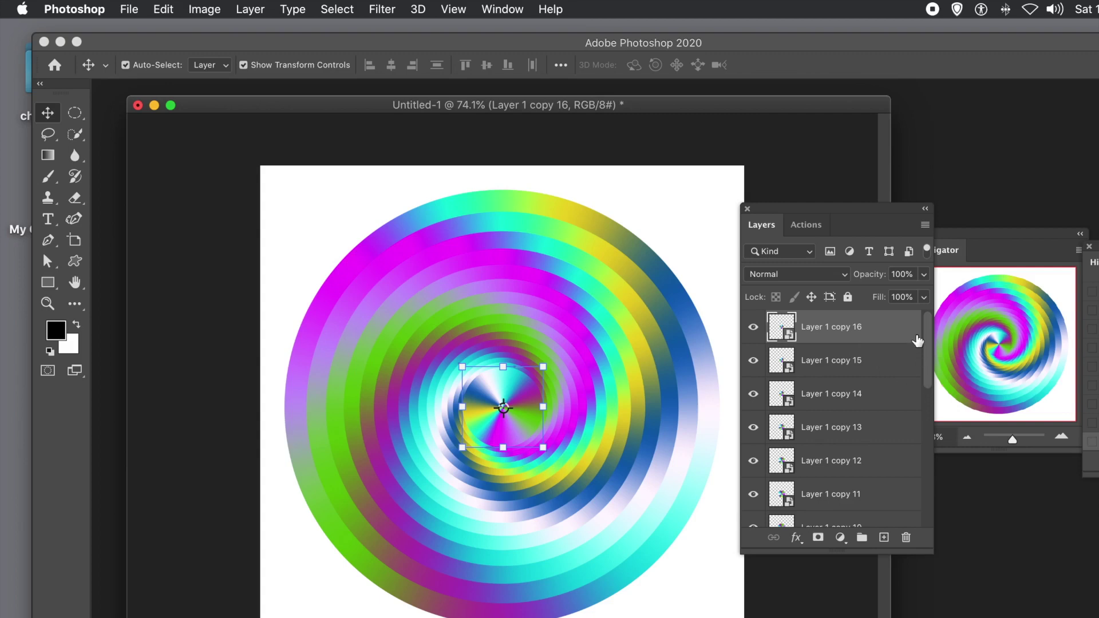
pyautogui.moveTo(926, 345); pyautogui.dragTo(931, 487)
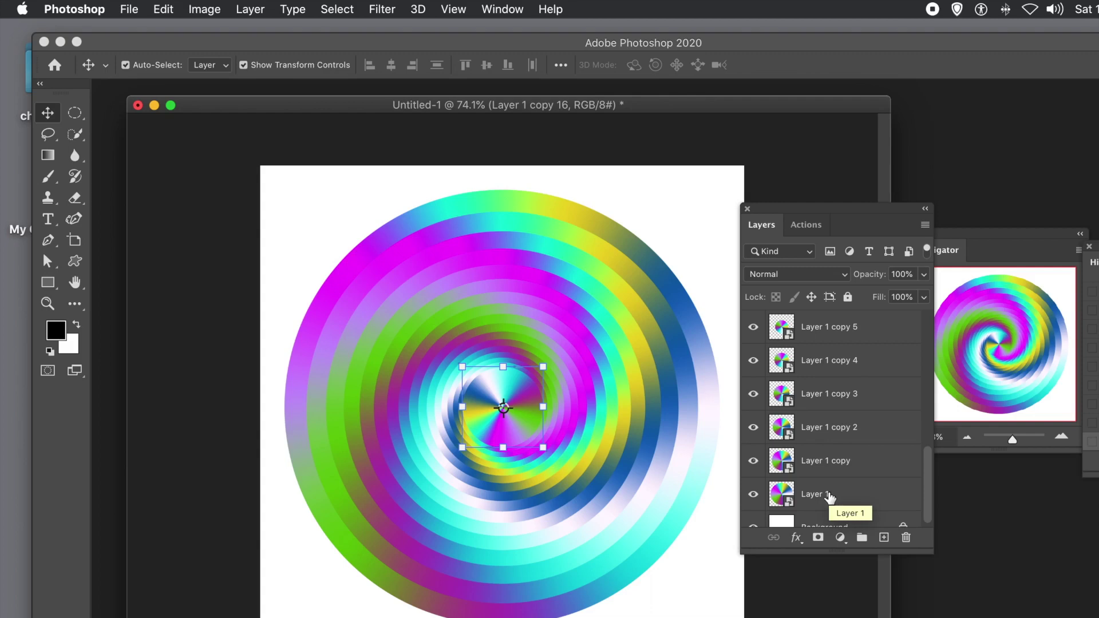
pyautogui.click(830, 496)
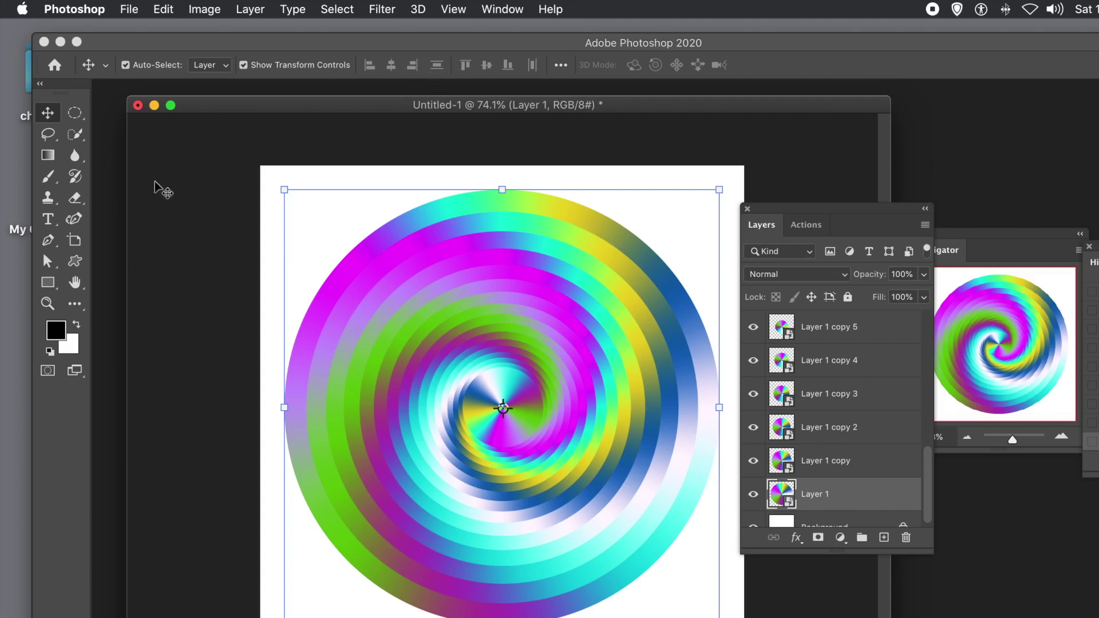
pyautogui.click(164, 10)
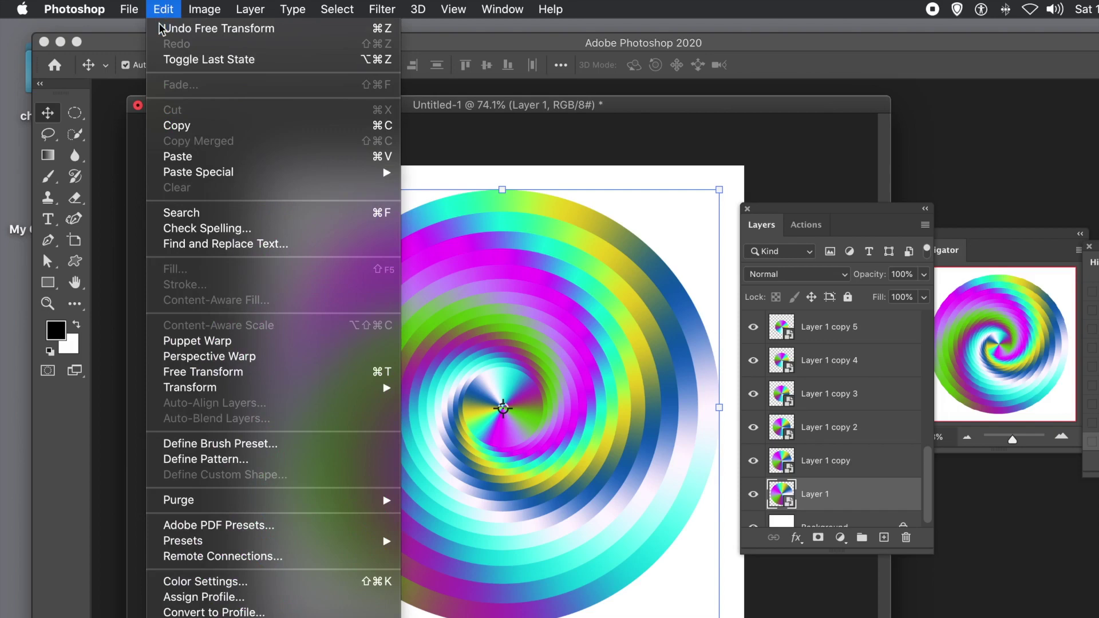
pyautogui.moveTo(197, 389)
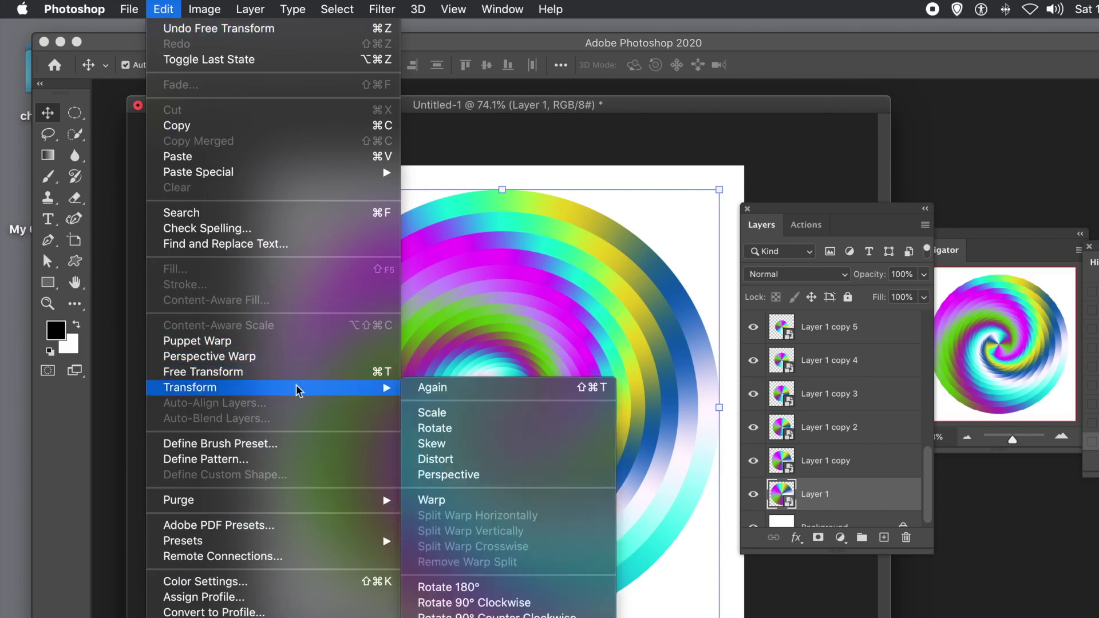
pyautogui.click(432, 428)
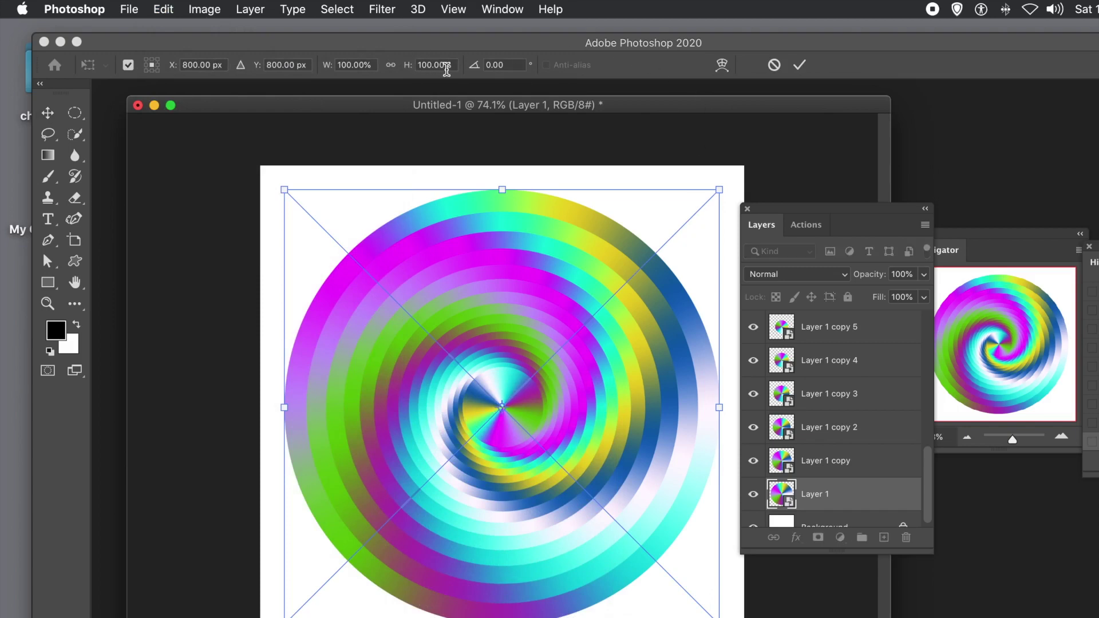
pyautogui.click(511, 66)
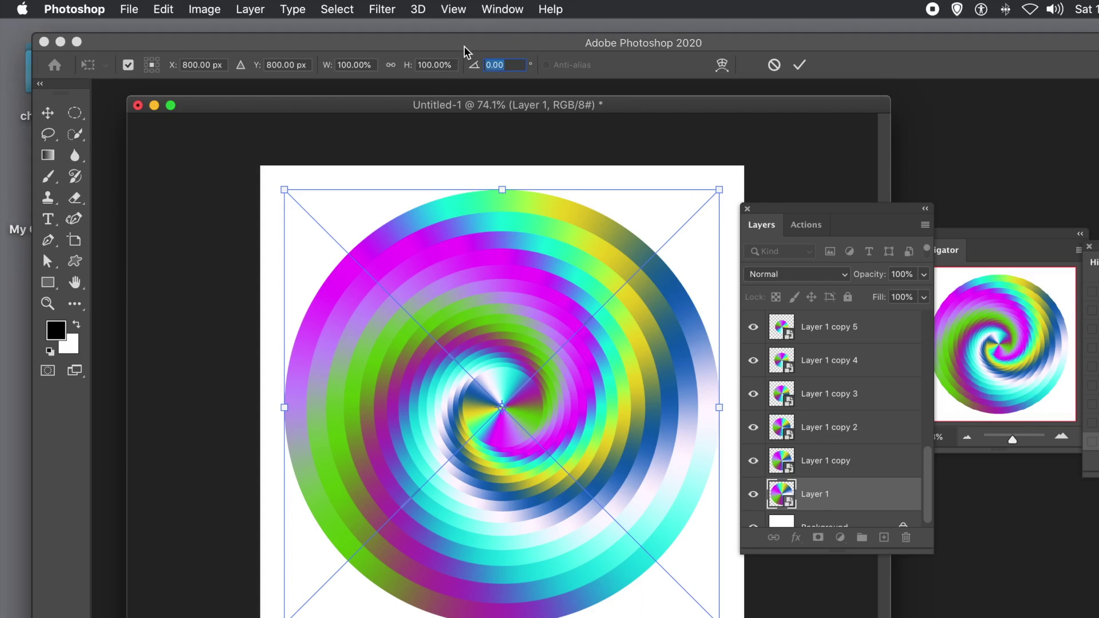
pyautogui.write('89')
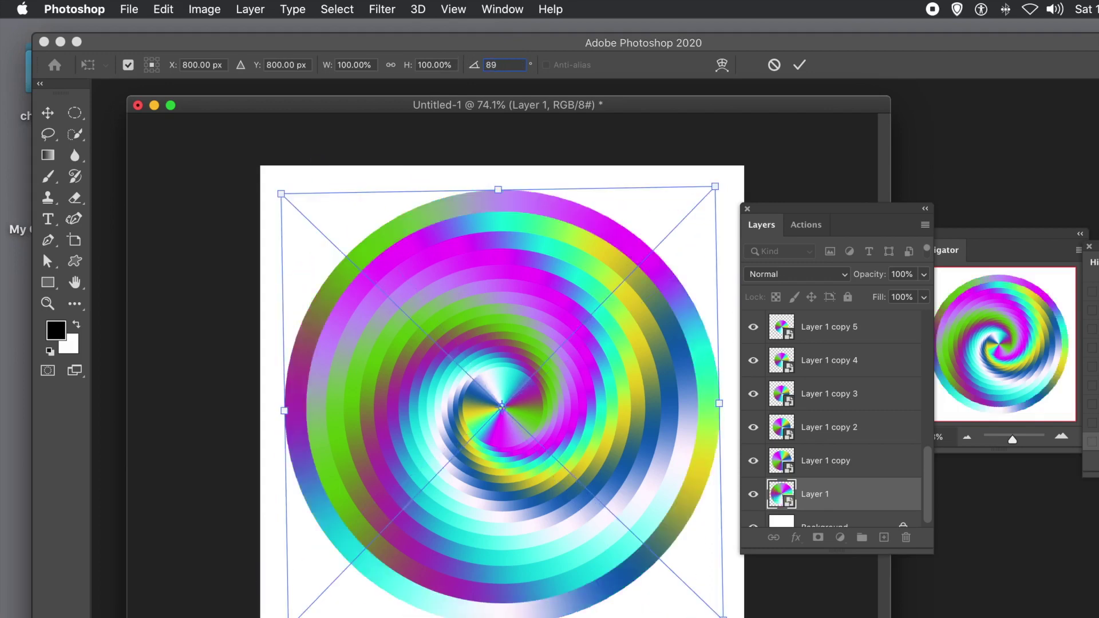
pyautogui.press('Return')
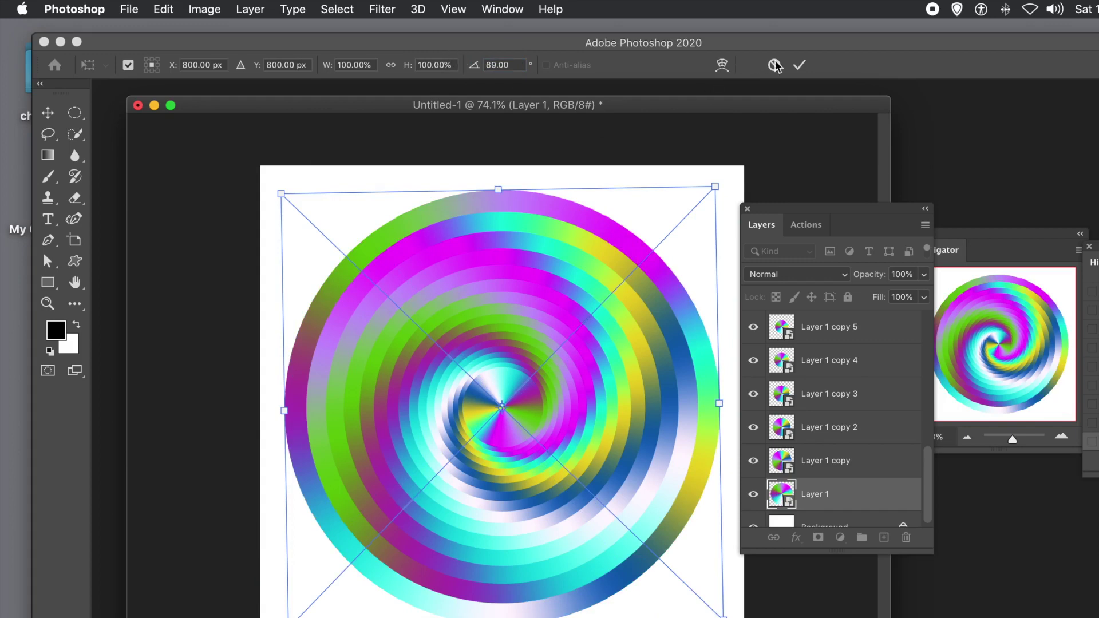
pyautogui.click(799, 65)
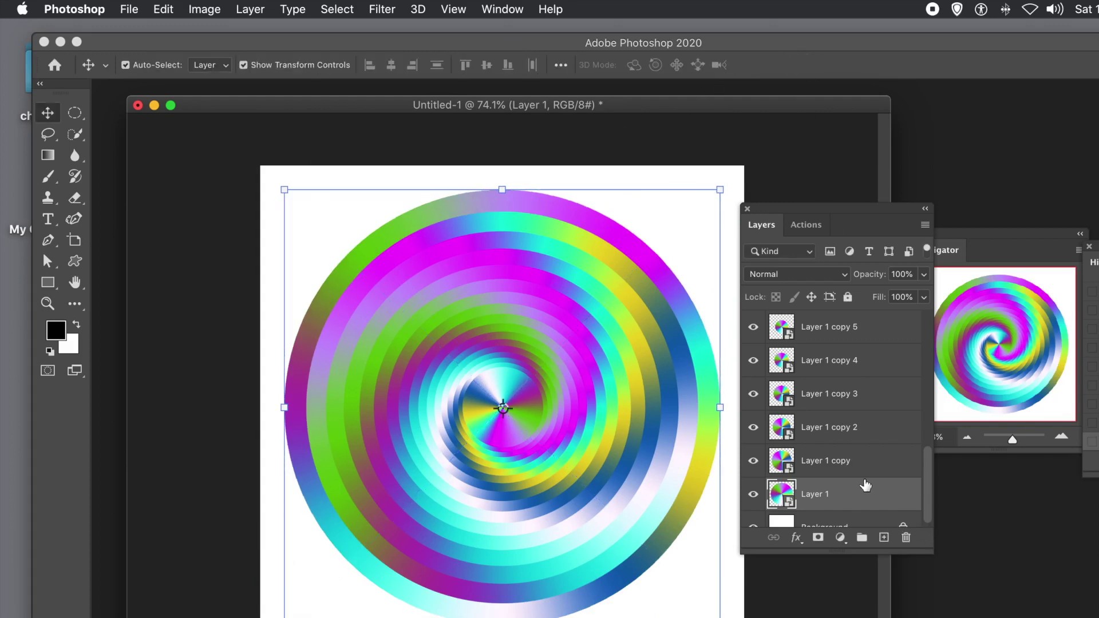
# Rotate the Layer 1 copy 8 ring freehand to about -169° and apply the transform
pyautogui.click(833, 465)
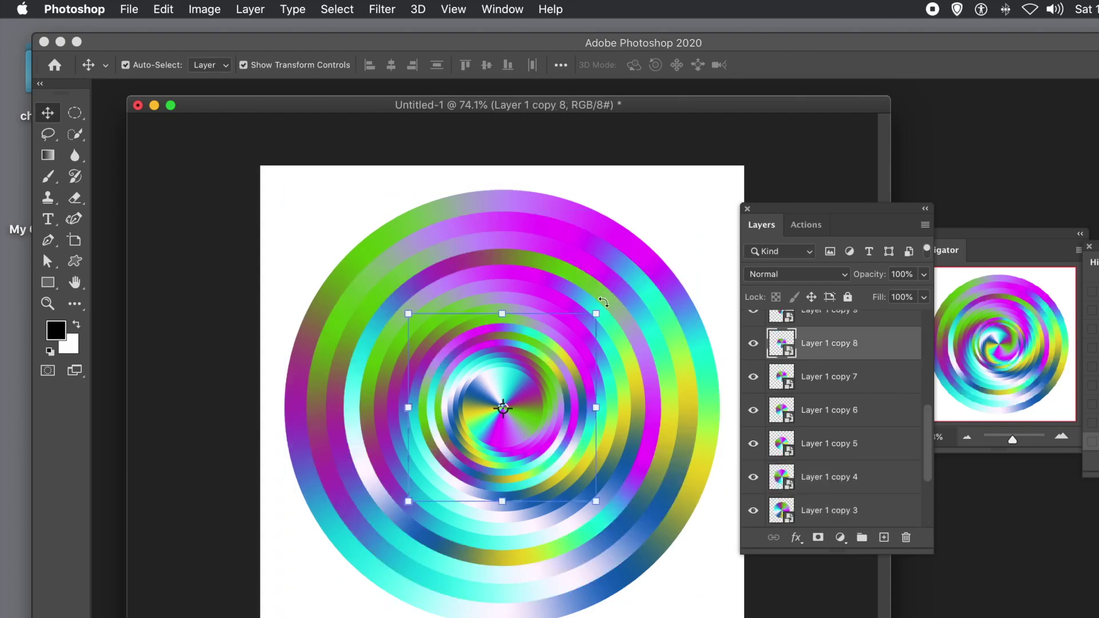
pyautogui.moveTo(603, 301); pyautogui.dragTo(641, 469)
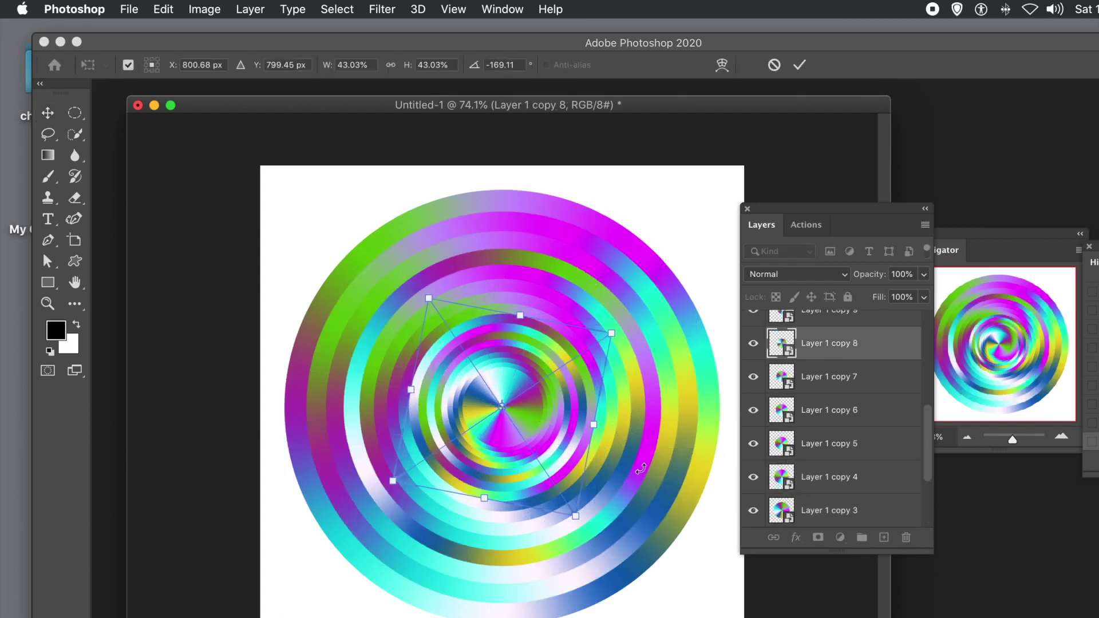
pyautogui.press('Return')
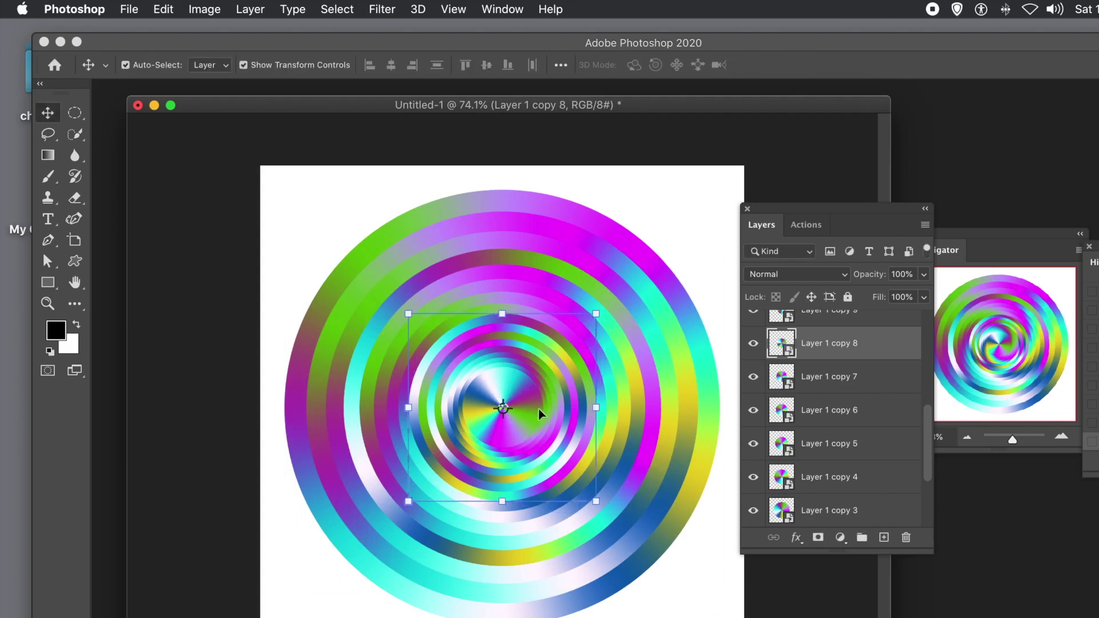
# Rotate the Layer 1 copy 13 ring clockwise freehand to break up the inner spiral, and apply the transform
pyautogui.press('super+alt+shift+t')
pyautogui.press('super+alt+shift+t')
pyautogui.press('super+alt+shift+t')
pyautogui.press('super+alt+shift+t')
pyautogui.press('super+alt+shift+t')
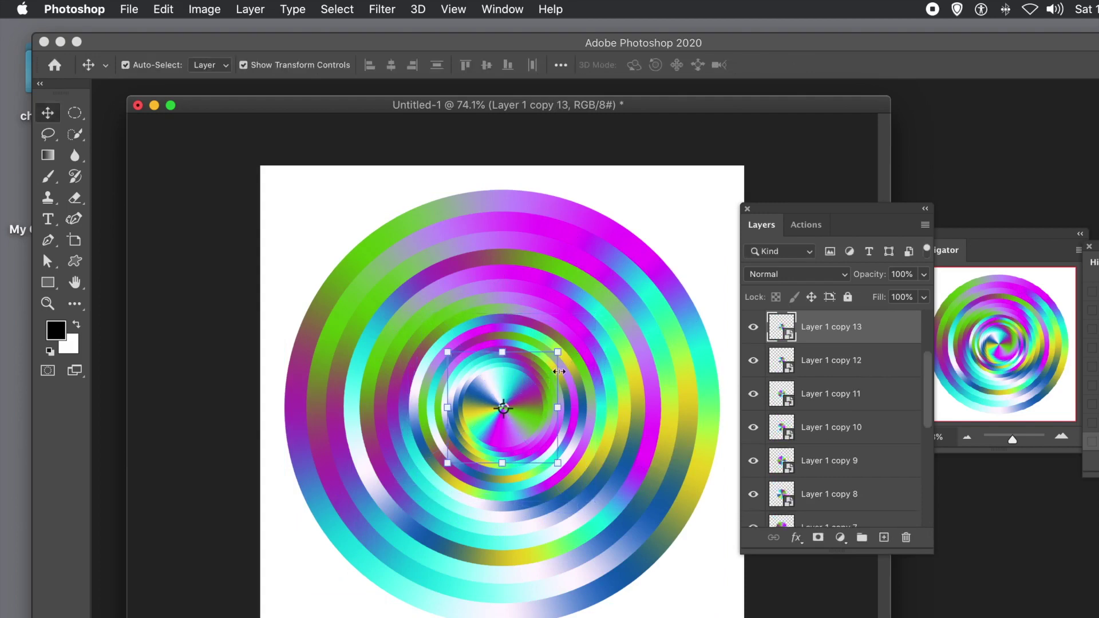
pyautogui.moveTo(568, 340); pyautogui.dragTo(582, 468)
pyautogui.press('Return')
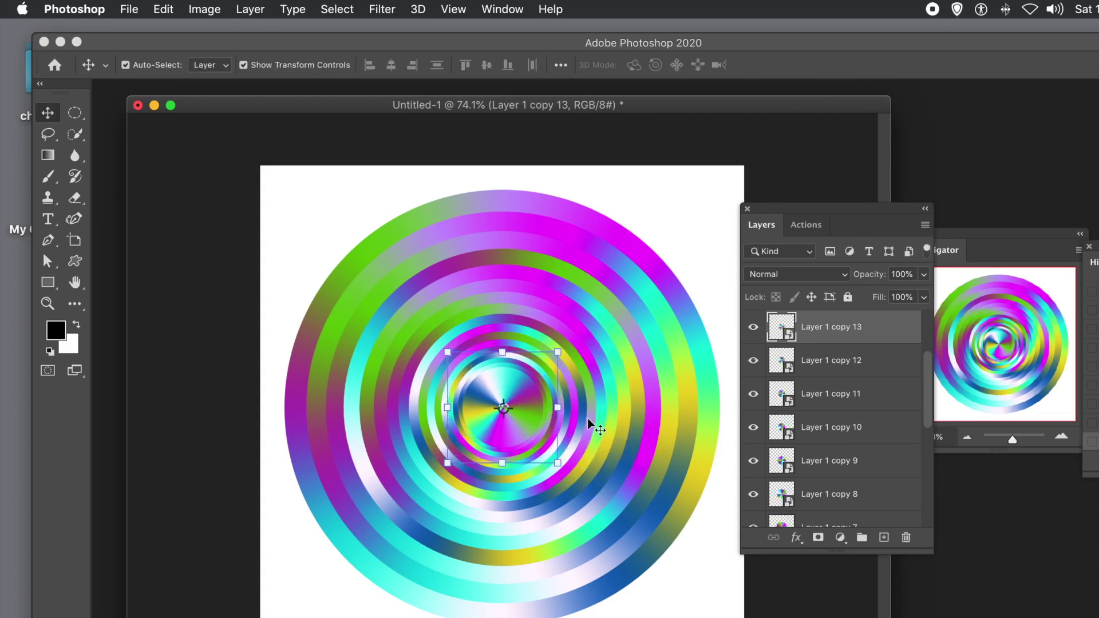
# Rotate the Layer 1 copy 9 ring to about 128° and the Layer 1 copy 4 ring to about 115°, applying each transform
pyautogui.click(586, 421)
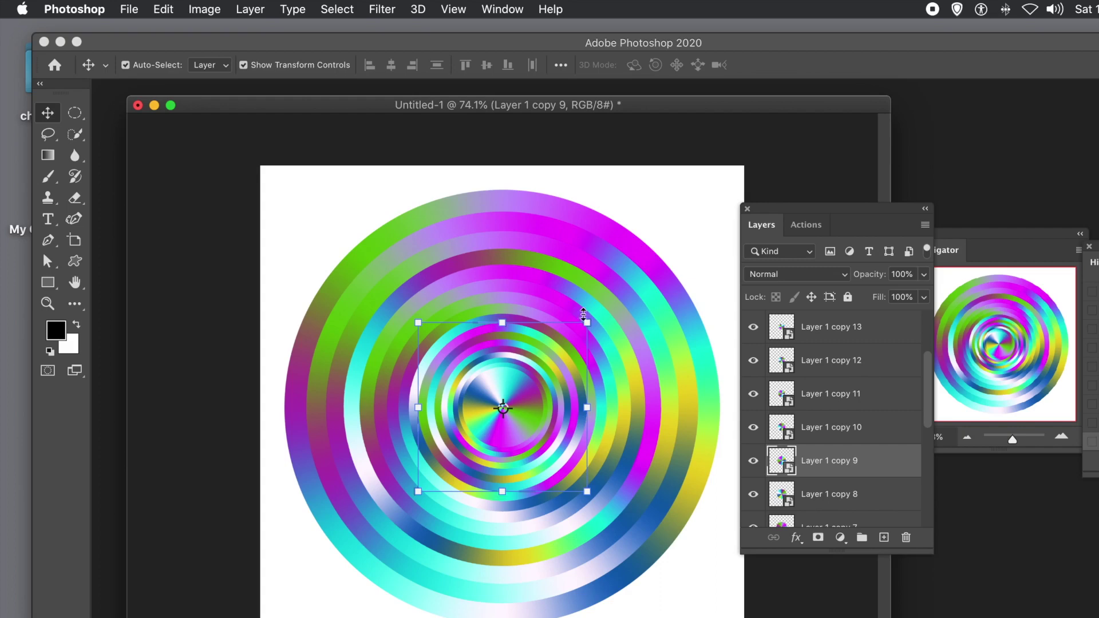
pyautogui.moveTo(590, 312); pyautogui.dragTo(586, 495)
pyautogui.press('Return')
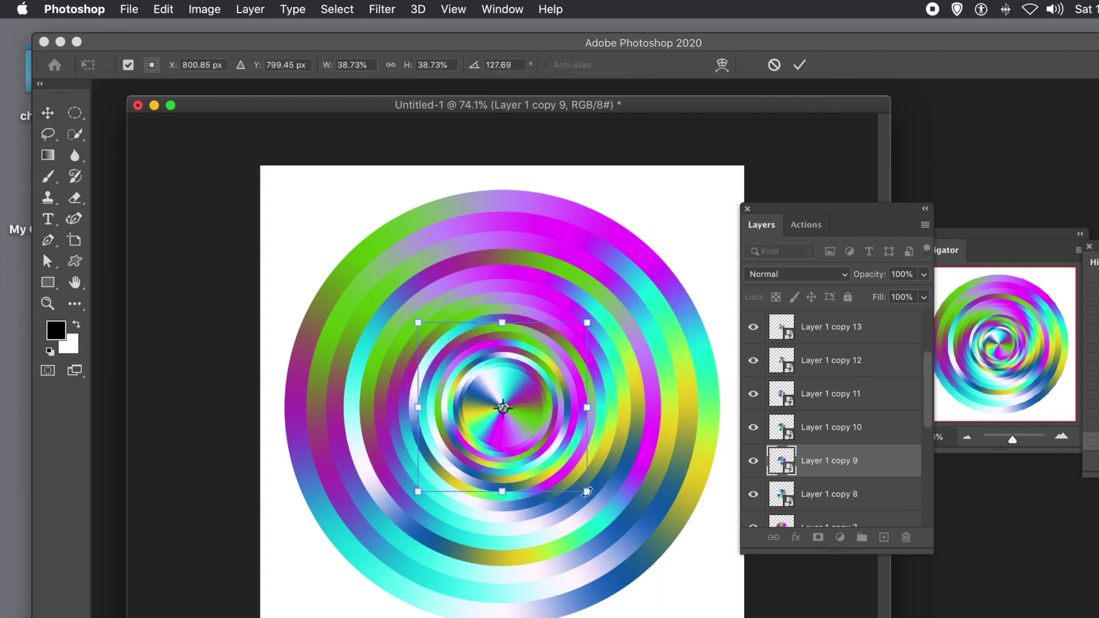
pyautogui.click(369, 408)
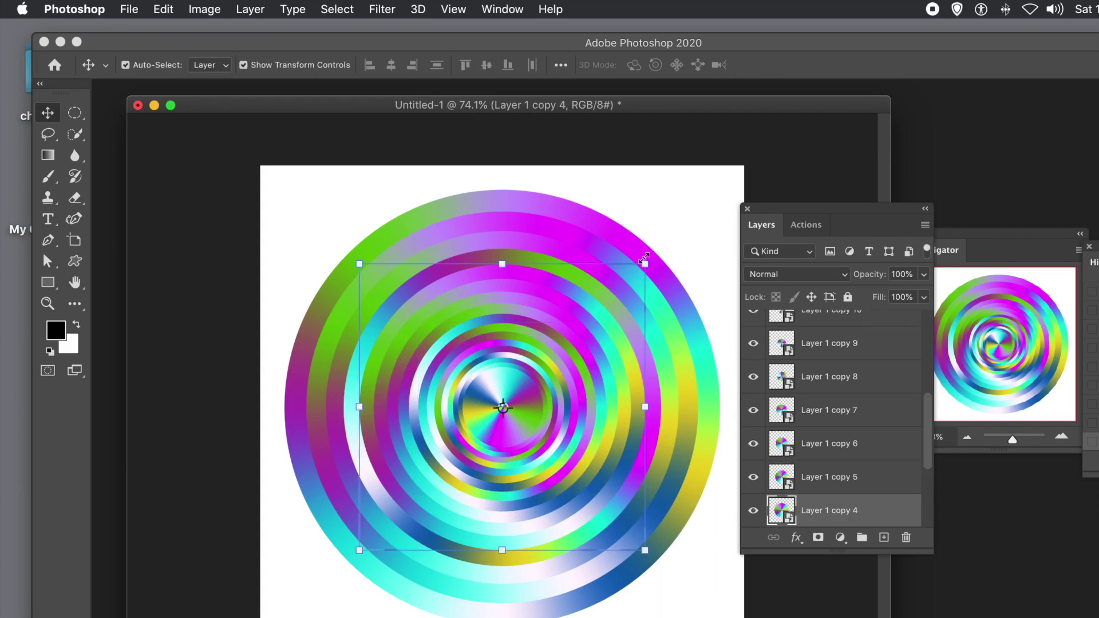
pyautogui.moveTo(656, 253); pyautogui.dragTo(689, 440)
pyautogui.press('Return')
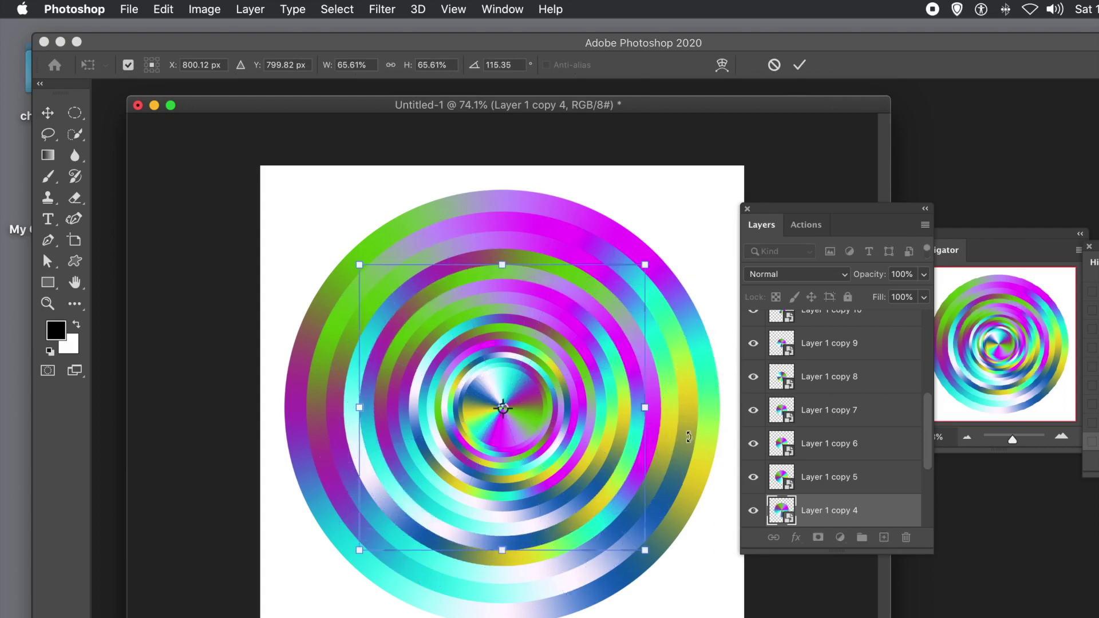
# Rotate the Layer 1 copy 2 ring freehand to about 139° and apply the transform
pyautogui.hotkey('alt', '[')
pyautogui.hotkey('alt', '[')
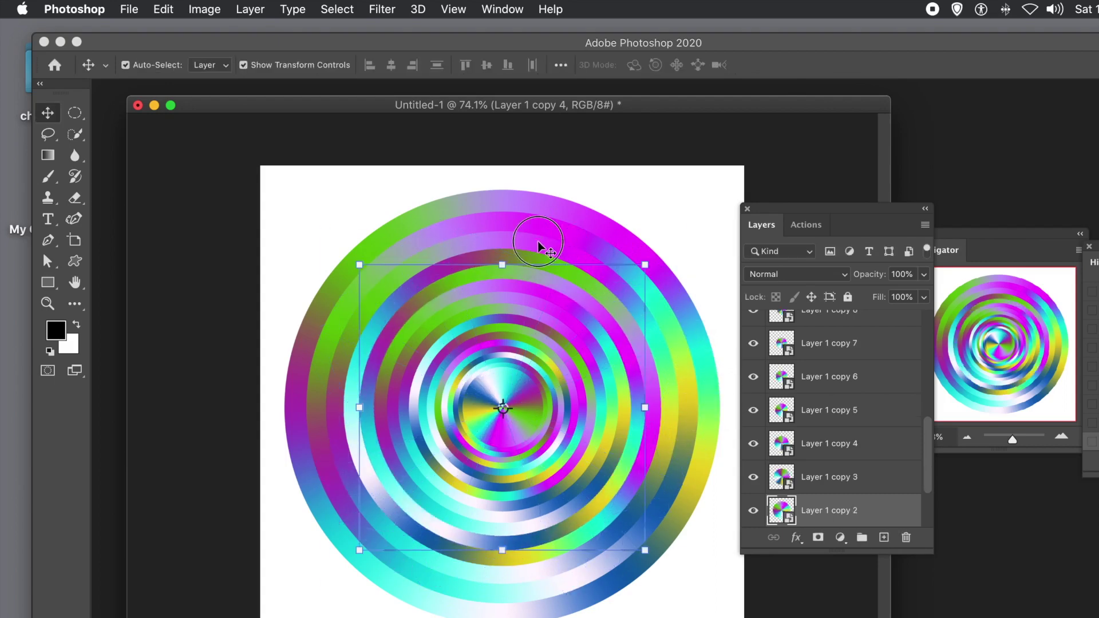
pyautogui.moveTo(691, 218); pyautogui.dragTo(754, 477)
pyautogui.press('Return')
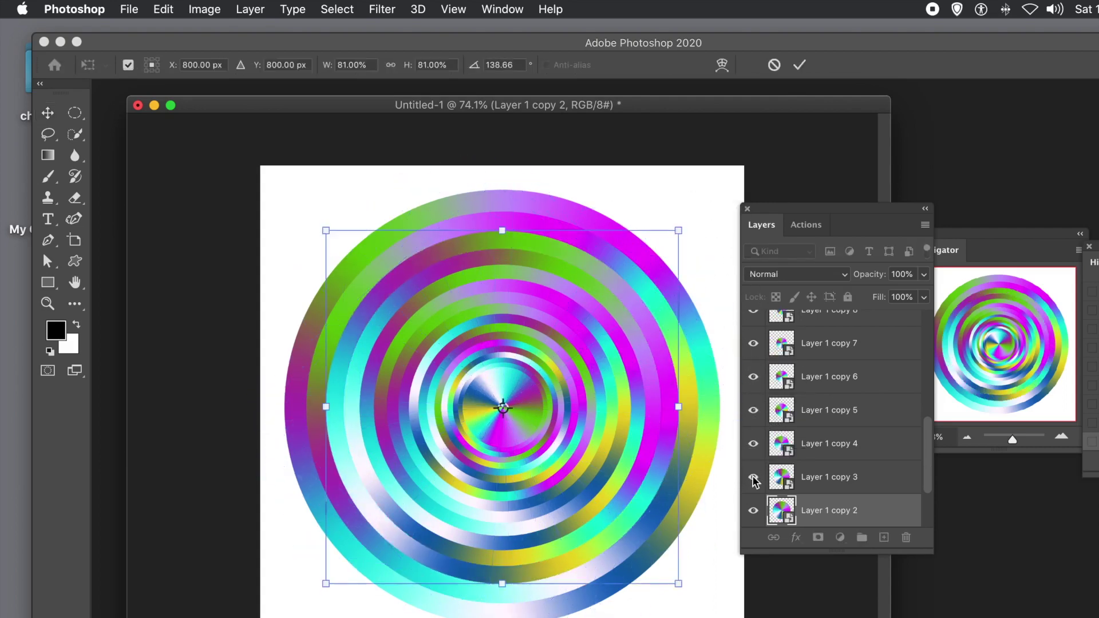
pyautogui.click(526, 218)
pyautogui.press('Return')
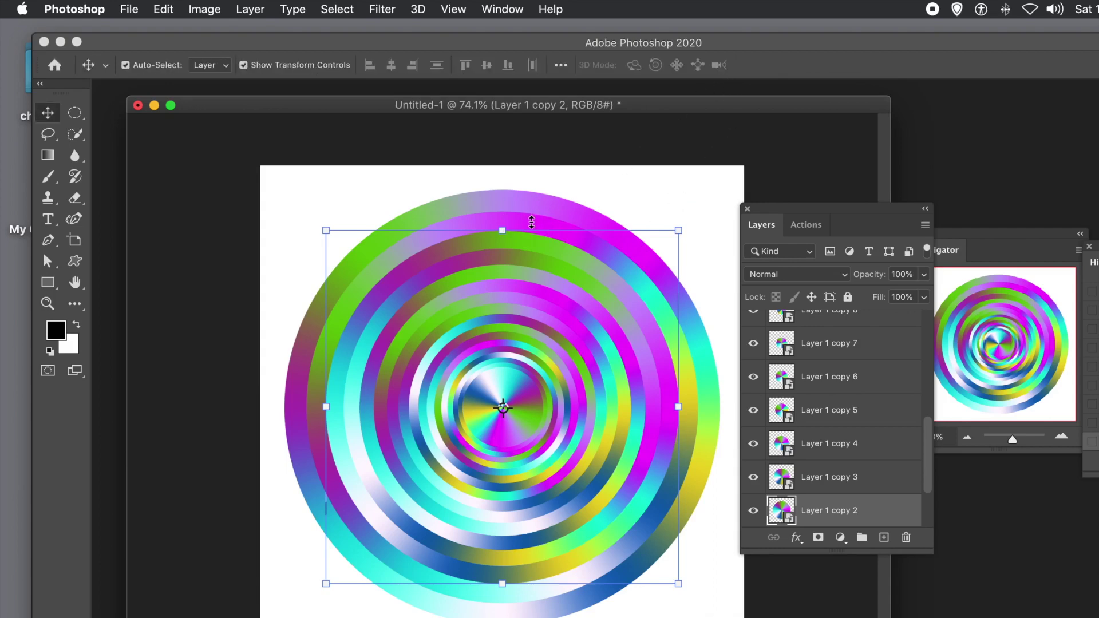
# Rotate the outermost Layer 1 ring freehand to about 34° and apply the transform
pyautogui.click(546, 212)
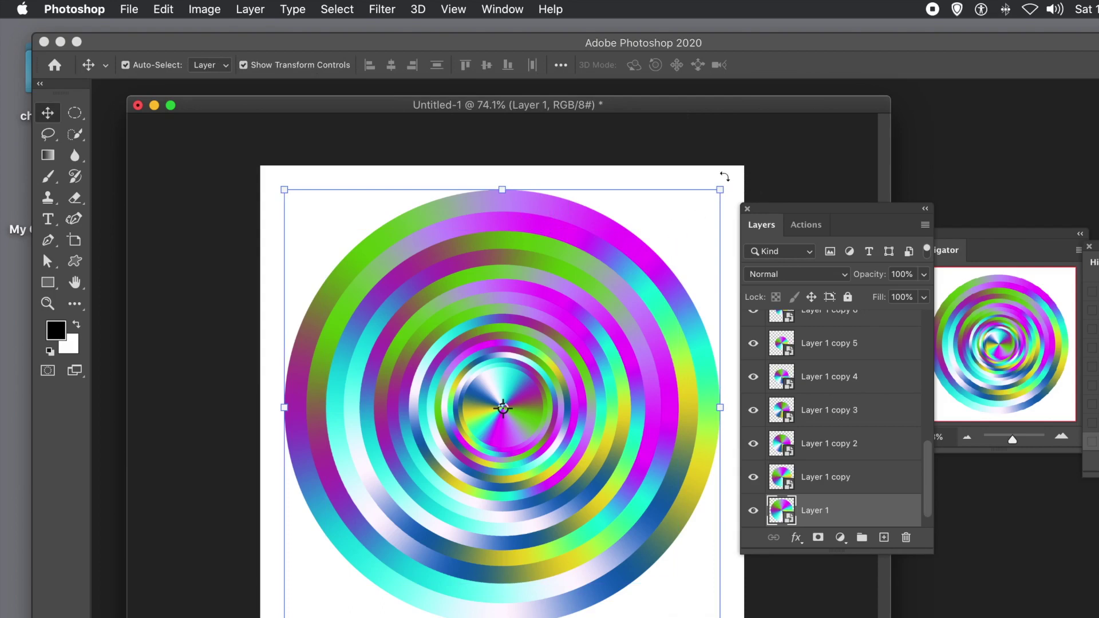
pyautogui.moveTo(724, 177); pyautogui.dragTo(502, 146)
pyautogui.press('super+z')
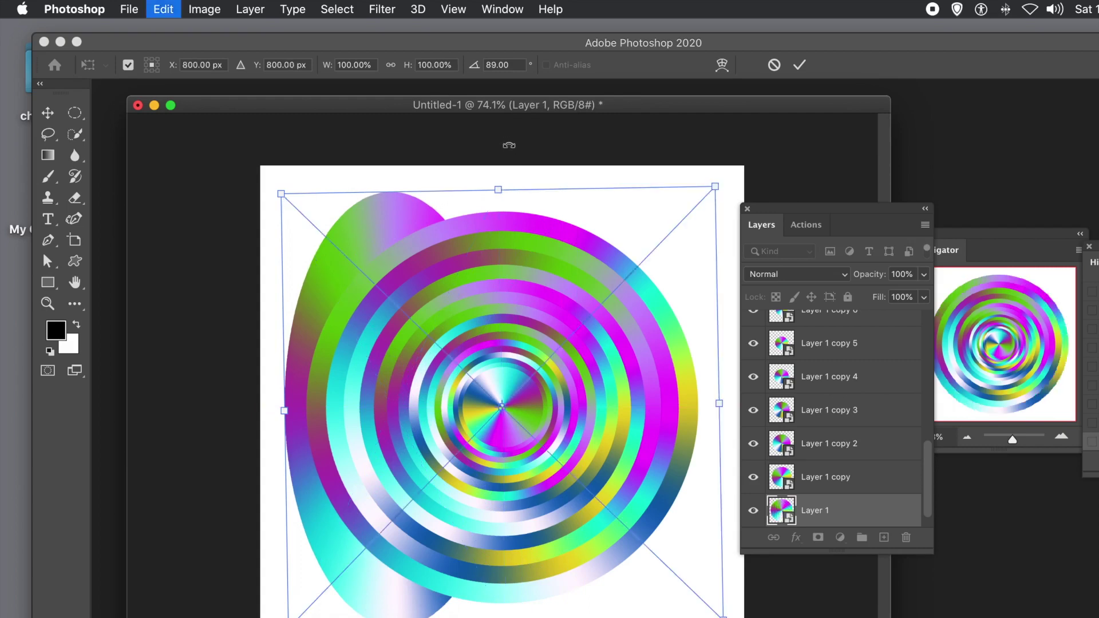
pyautogui.moveTo(730, 182); pyautogui.dragTo(455, 127)
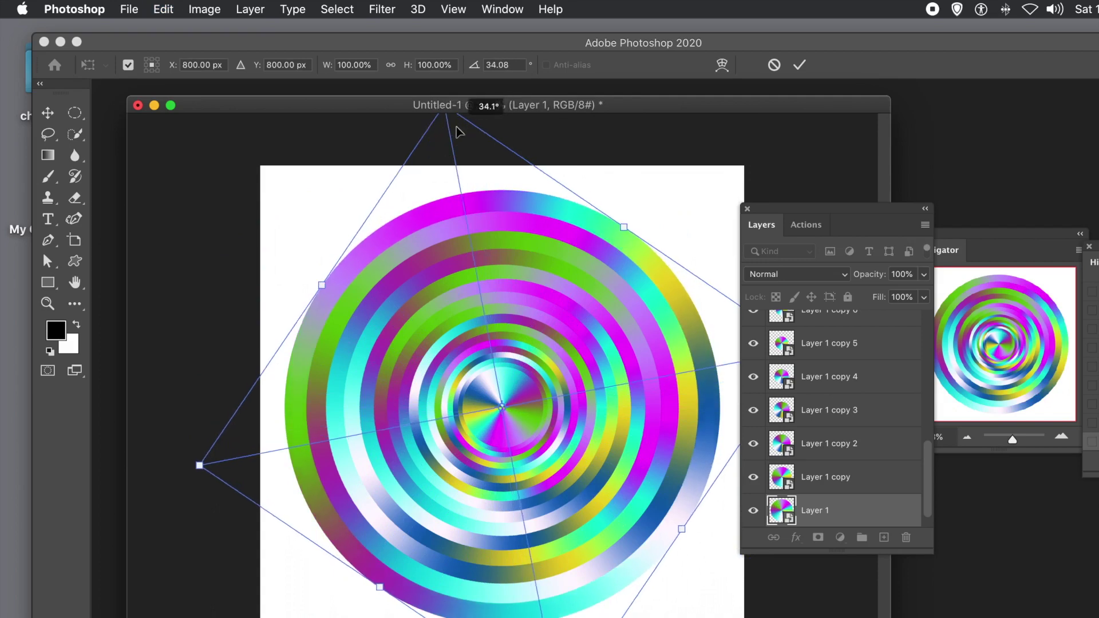
pyautogui.press('Return')
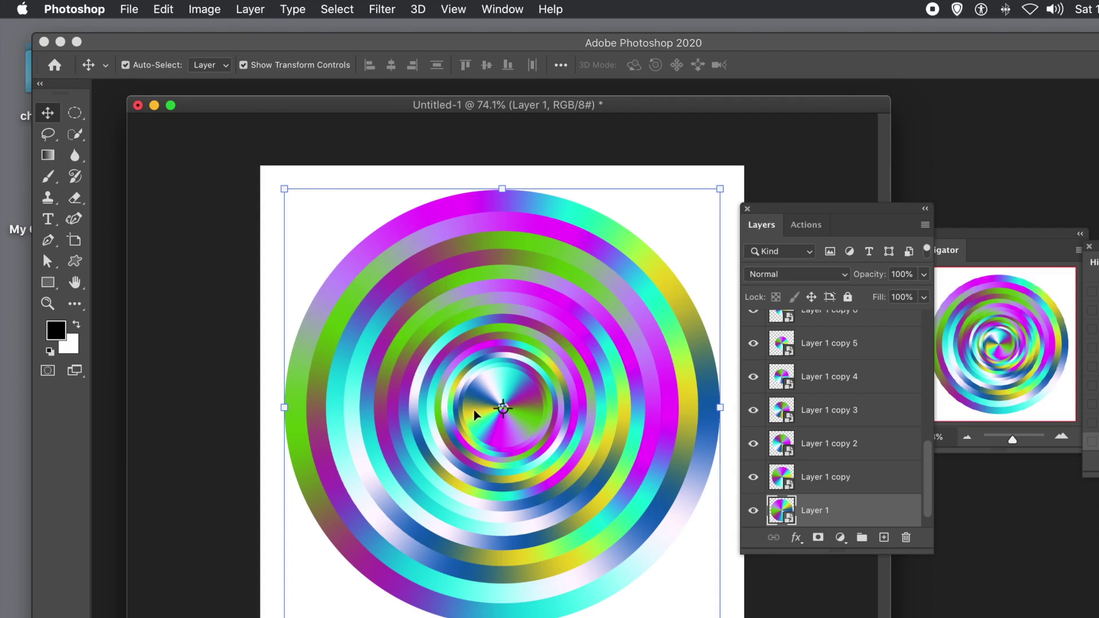
# Rotate the central Layer 1 copy 16 circle clockwise freehand and the Layer 1 copy 15 ring to about -59°, applying each transform
pyautogui.click(489, 394)
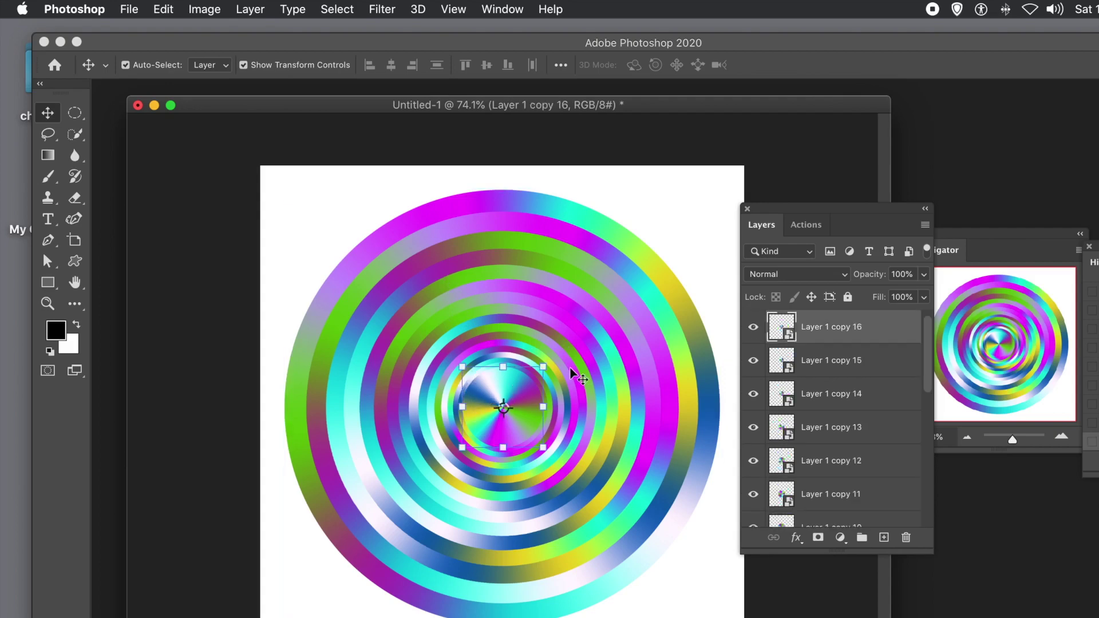
pyautogui.moveTo(558, 360); pyautogui.dragTo(586, 427)
pyautogui.press('Return')
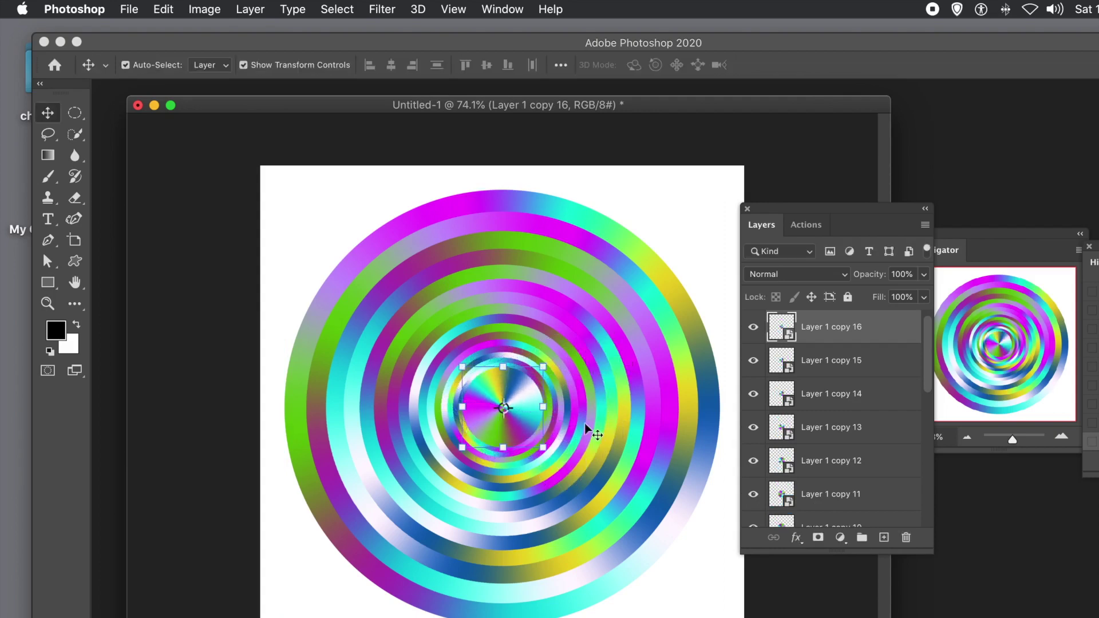
pyautogui.click(825, 360)
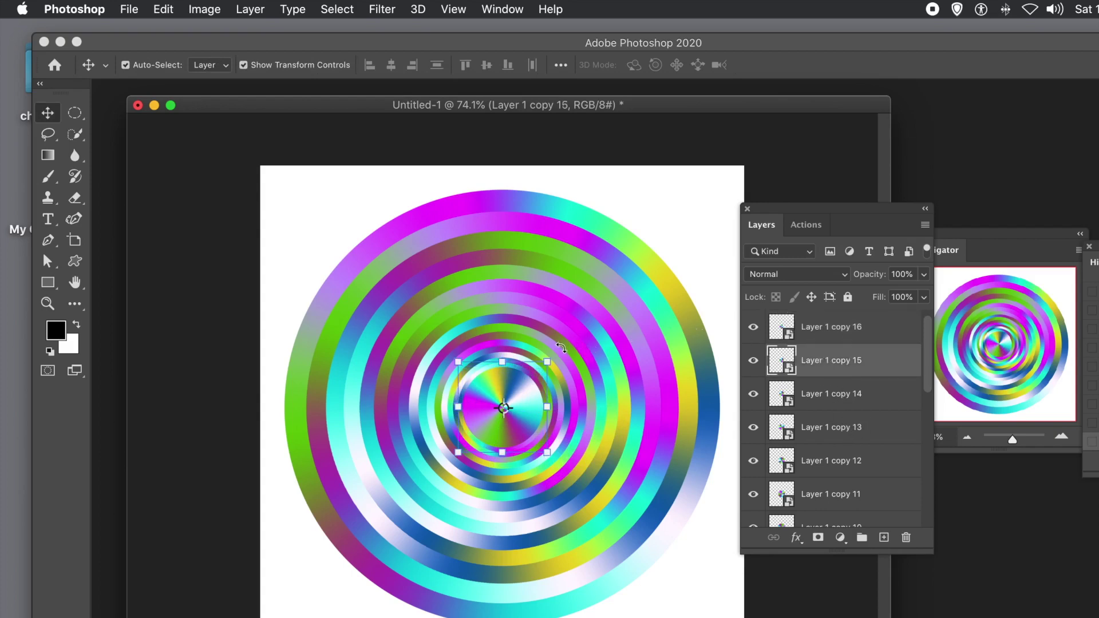
pyautogui.moveTo(562, 350); pyautogui.dragTo(578, 451)
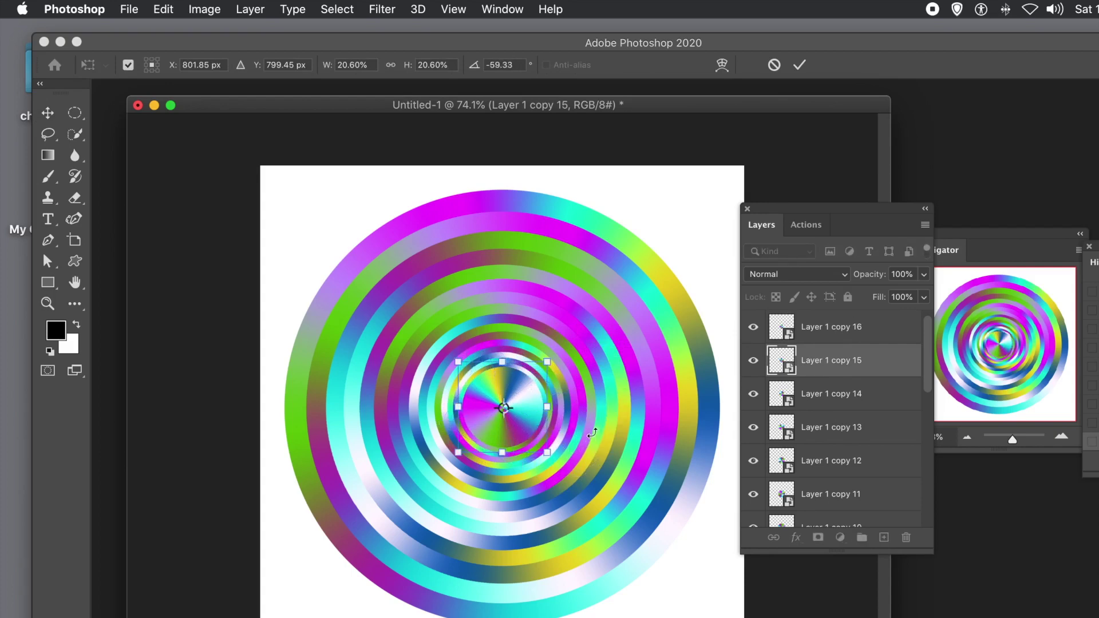
pyautogui.press('Return')
# Select all the ring layers together on the canvas and convert them to a single smart object
pyautogui.click(278, 216)
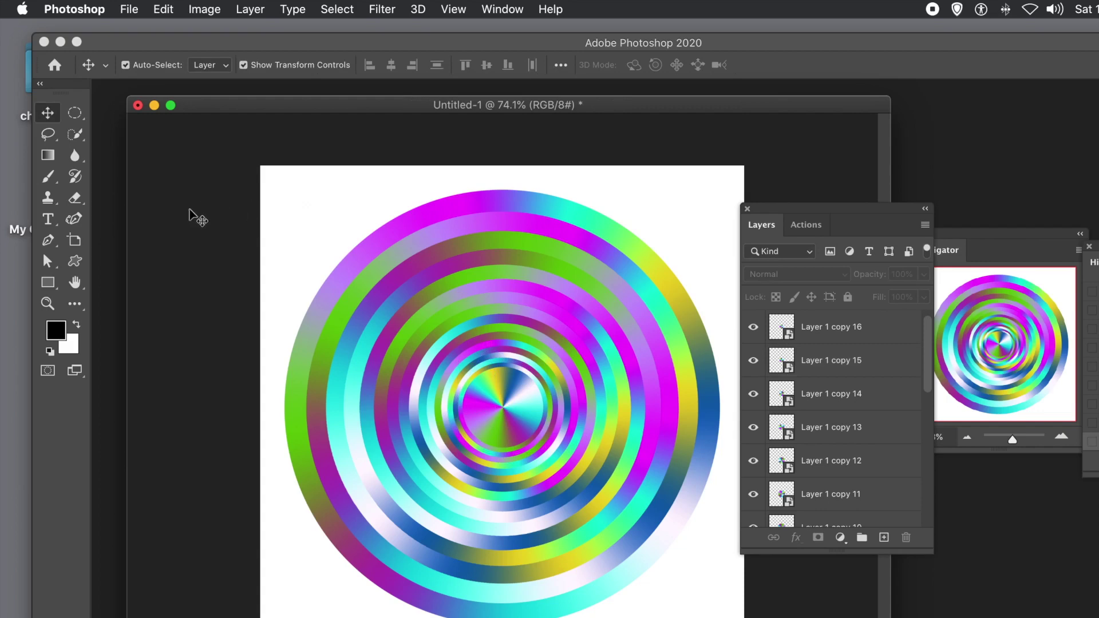
pyautogui.moveTo(230, 188); pyautogui.dragTo(740, 617)
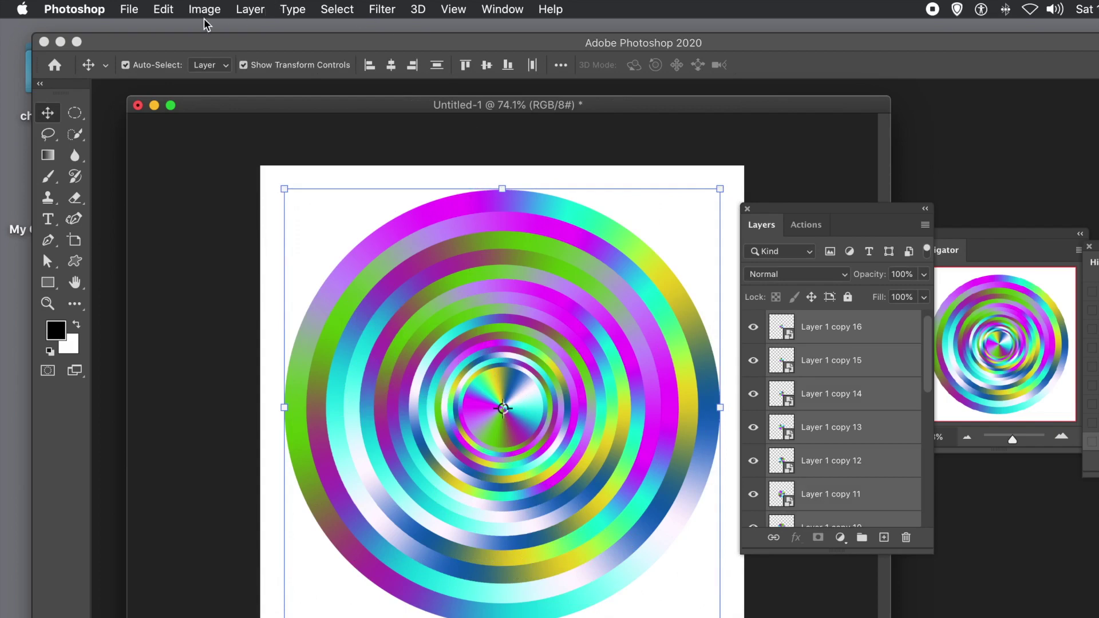
pyautogui.click(249, 10)
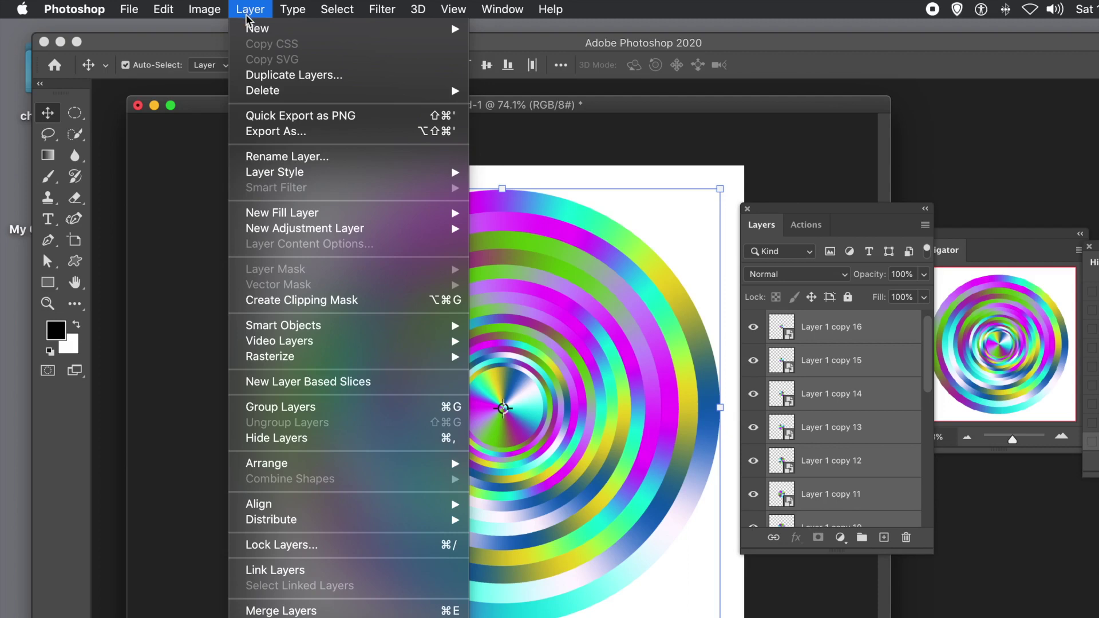
pyautogui.moveTo(289, 327)
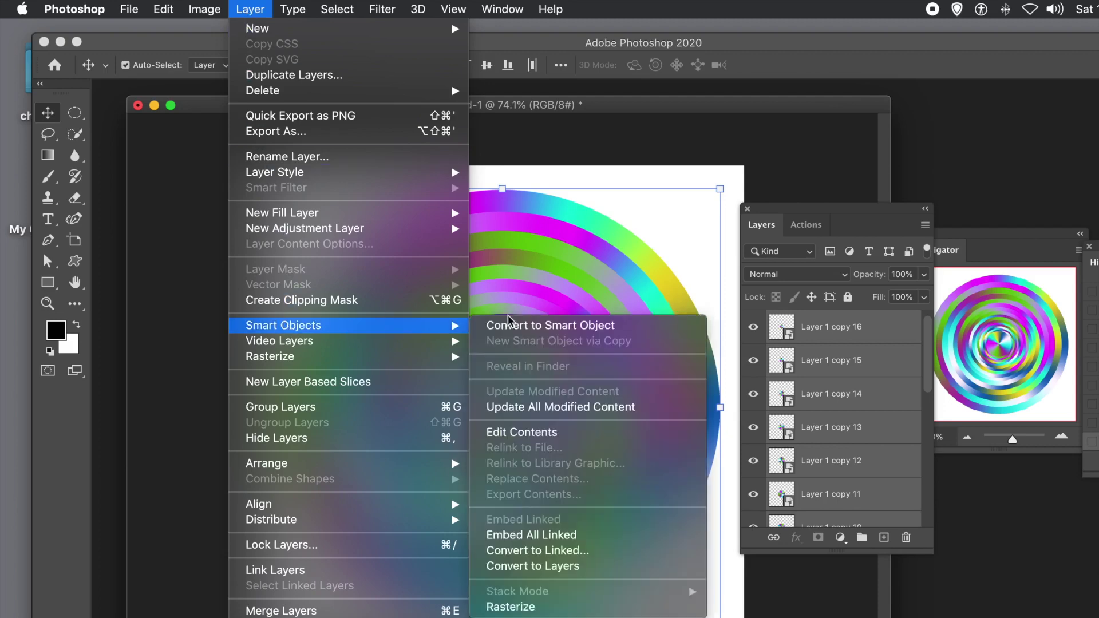
pyautogui.click(527, 325)
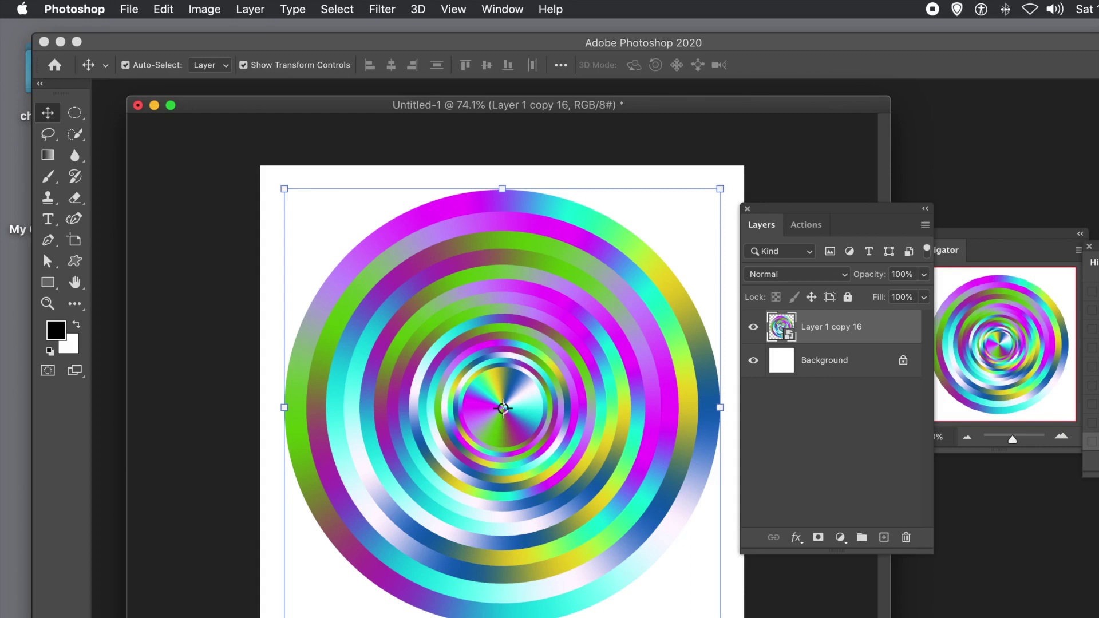
# Scale the smart object to about 77% and distort it by pulling its upper-right corner outward and its lower-right corner downward, applying the transform
pyautogui.moveTo(723, 617); pyautogui.dragTo(621, 523)
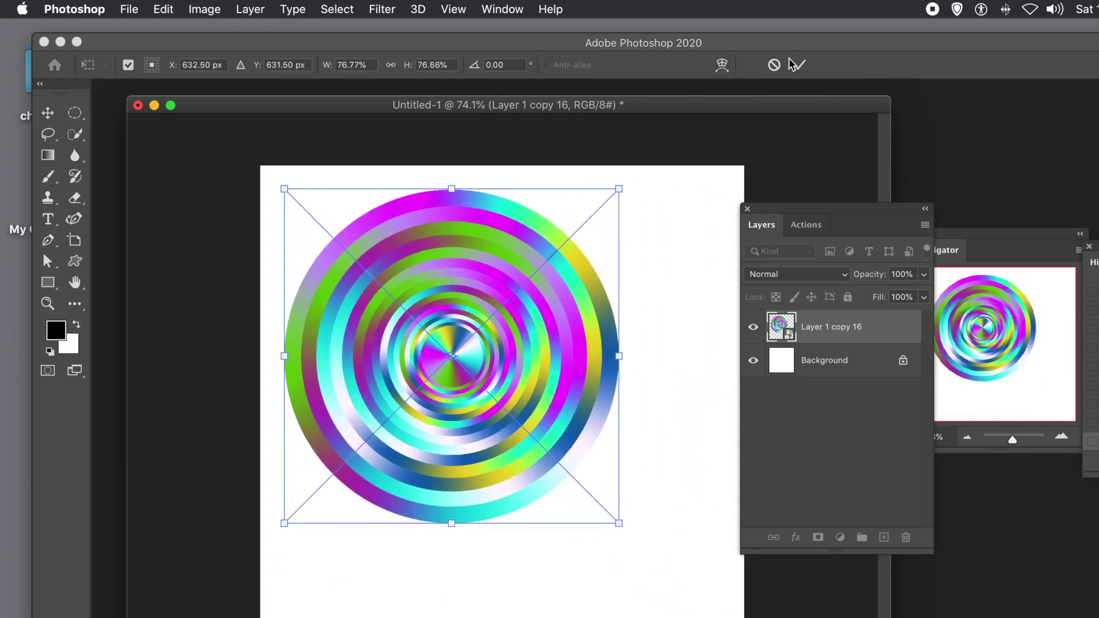
pyautogui.click(165, 11)
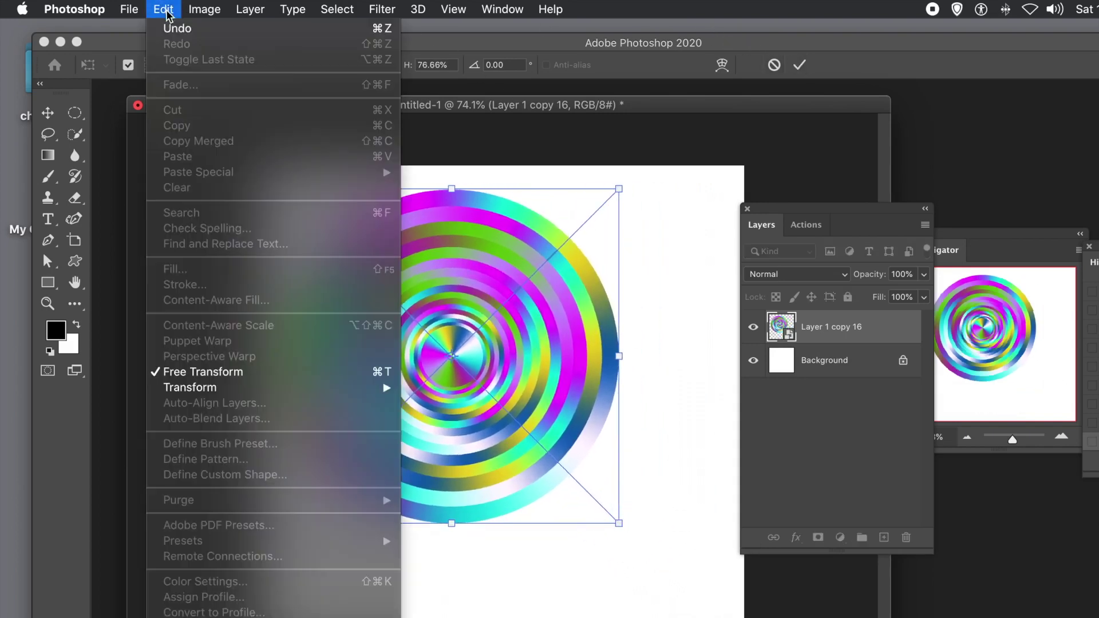
pyautogui.moveTo(215, 387)
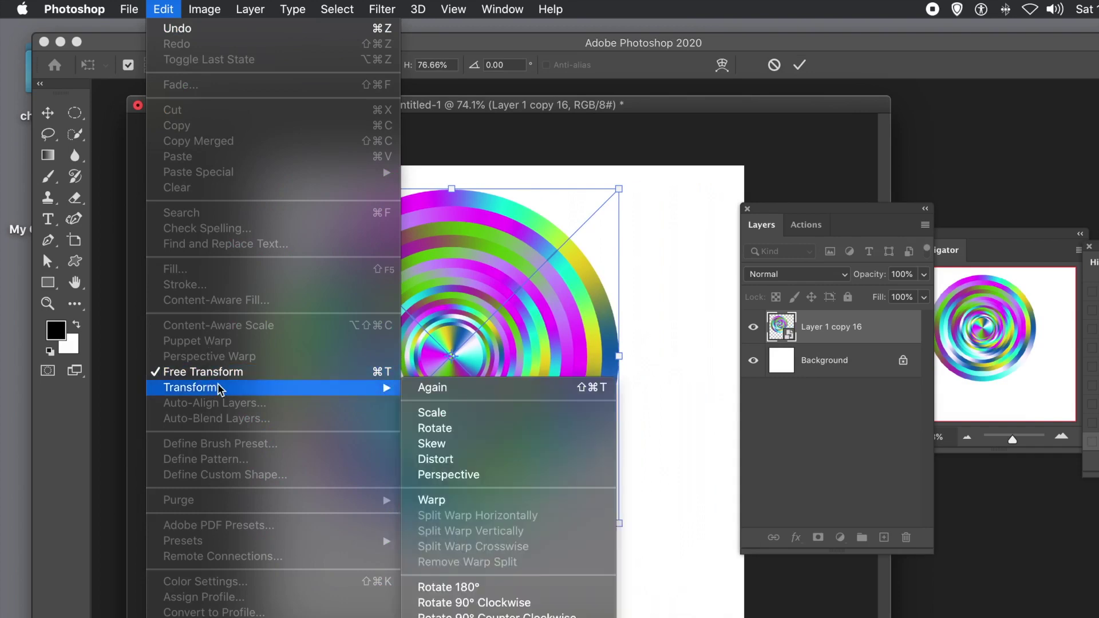
pyautogui.click(450, 460)
pyautogui.moveTo(621, 193); pyautogui.dragTo(824, 90)
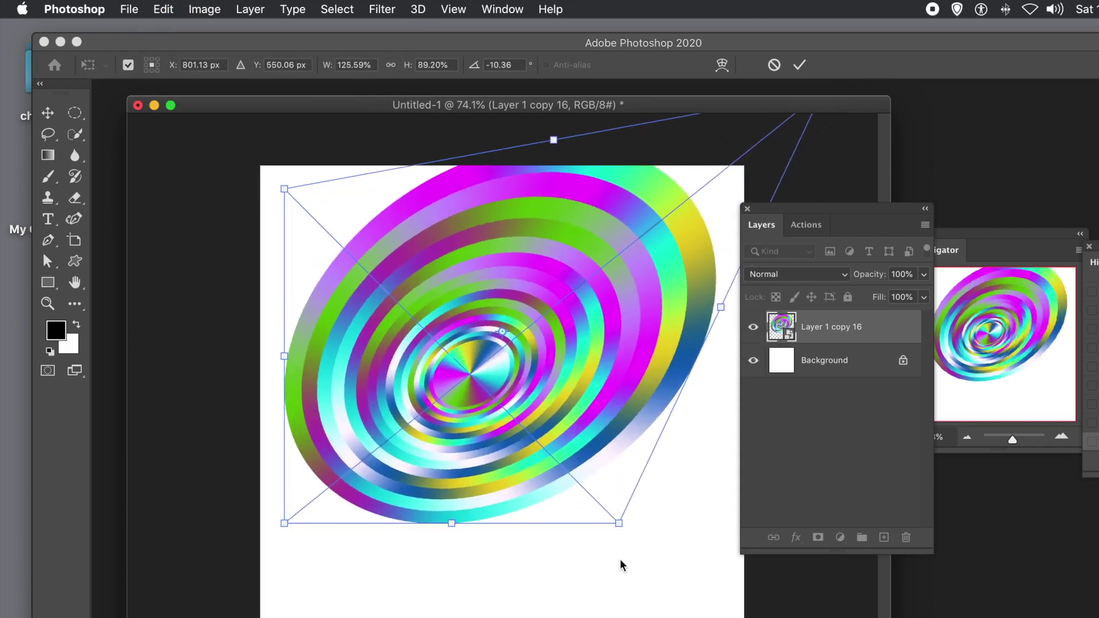
pyautogui.moveTo(620, 522); pyautogui.dragTo(645, 617)
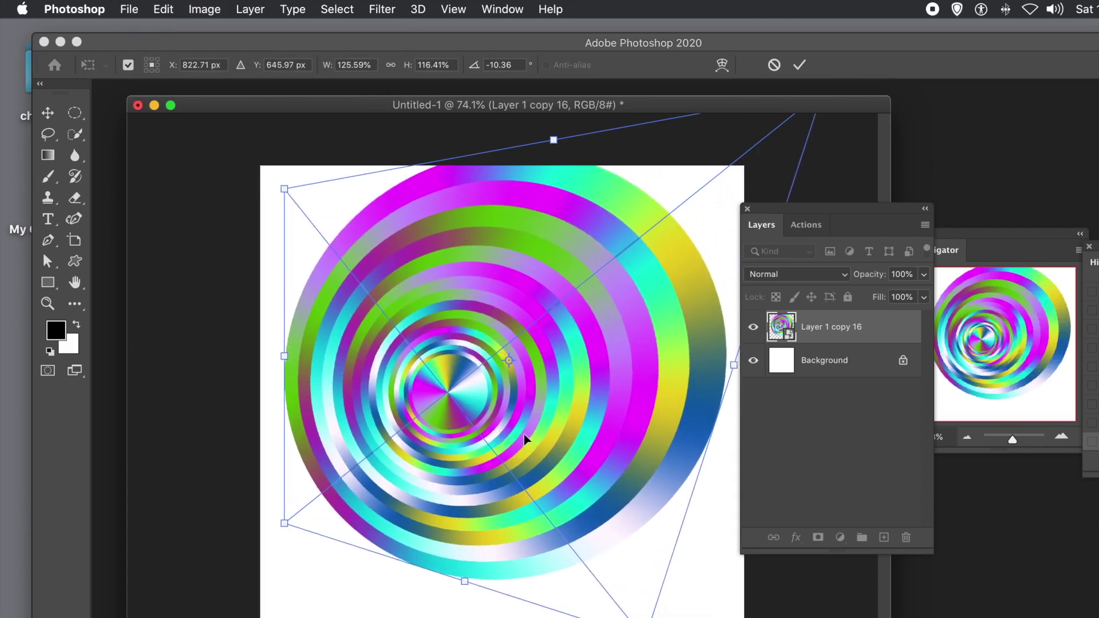
pyautogui.press('Return')
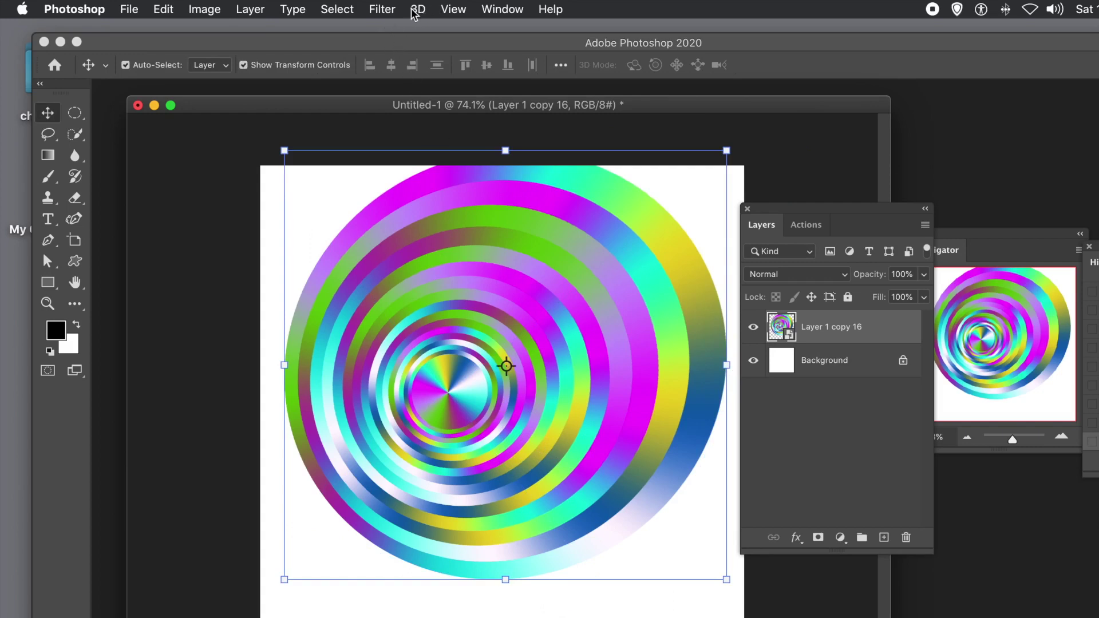
# Start the Liquify filter on the smart object and bloat the artwork near its centre with the 1710 px brush
pyautogui.click(394, 12)
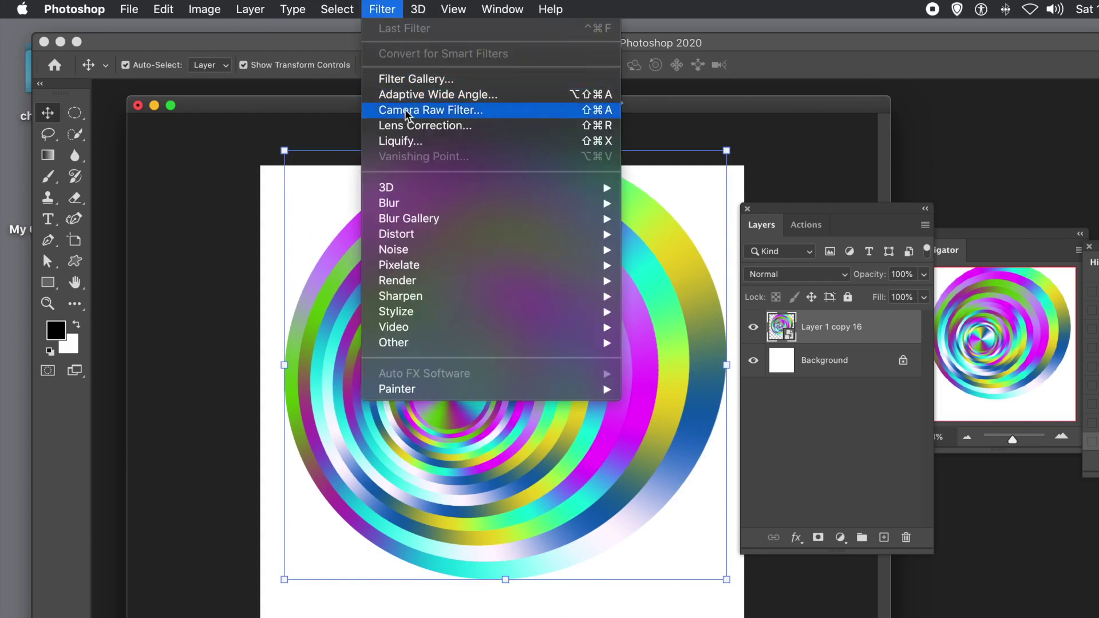
pyautogui.click(413, 143)
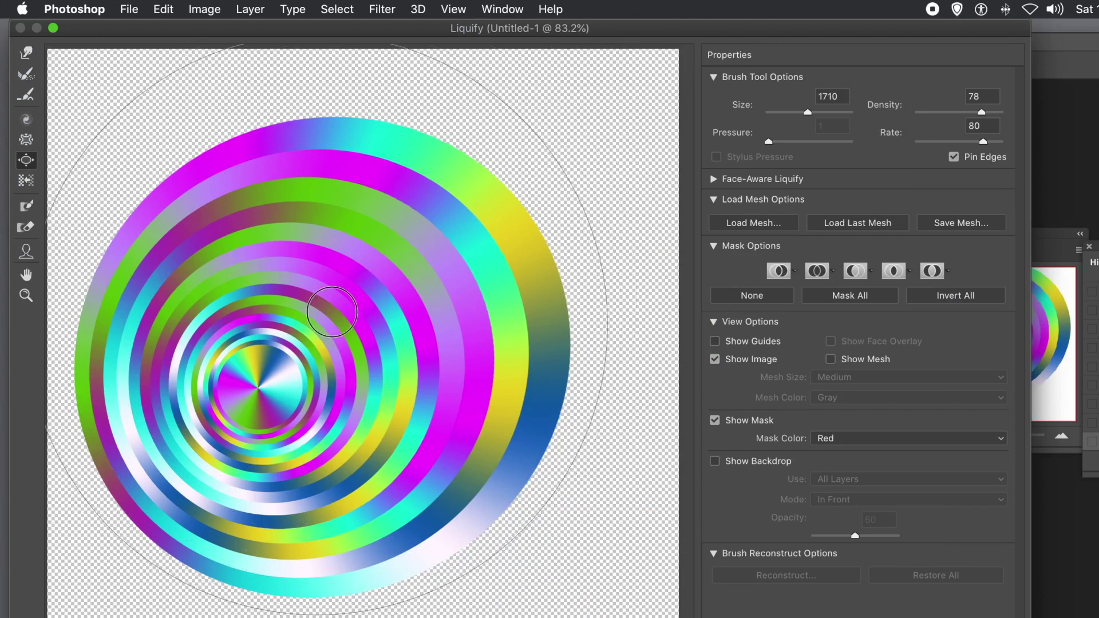
pyautogui.moveTo(332, 312)
pyautogui.mouseDown()
pyautogui.moveTo(466, 223)
pyautogui.moveTo(562, 189)
pyautogui.moveTo(326, 326)
pyautogui.mouseUp()
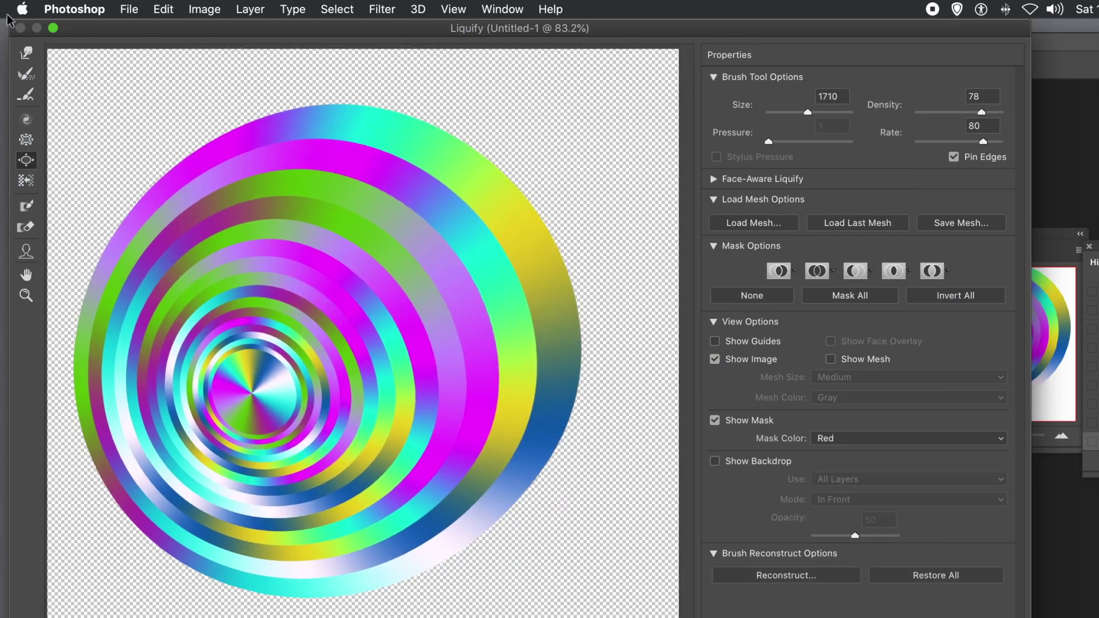
# Pull the rings outward in several directions with the Forward Warp tool at size 557 to form a wavy star shape
pyautogui.click(25, 54)
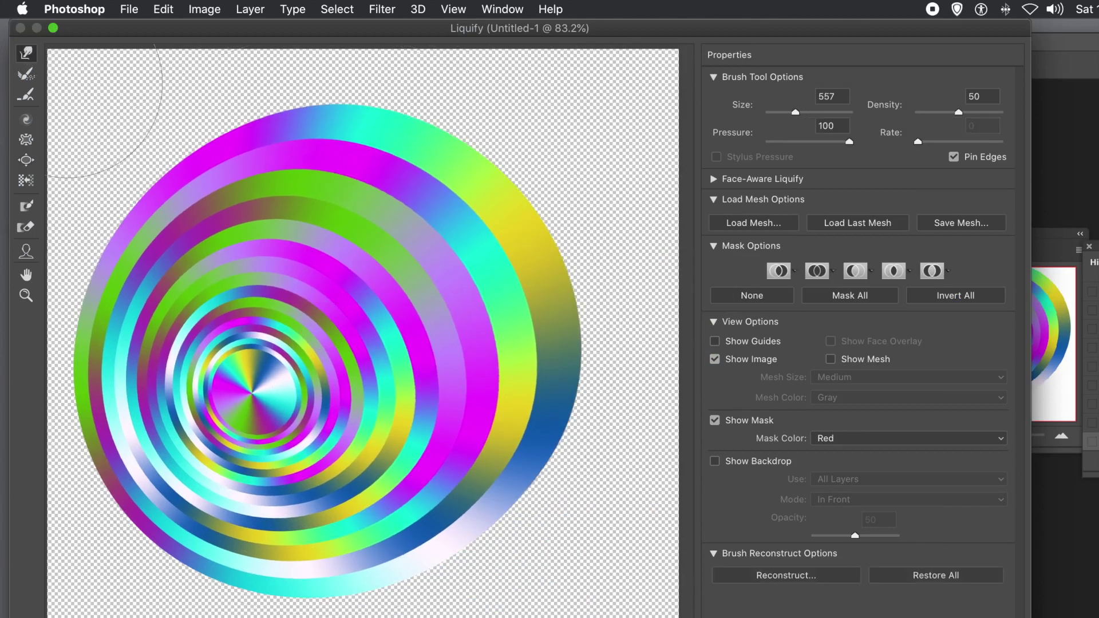
pyautogui.moveTo(292, 395)
pyautogui.mouseDown()
pyautogui.moveTo(371, 473)
pyautogui.moveTo(422, 497)
pyautogui.mouseUp()
pyautogui.moveTo(338, 387)
pyautogui.mouseDown()
pyautogui.moveTo(404, 233)
pyautogui.moveTo(438, 199)
pyautogui.mouseUp()
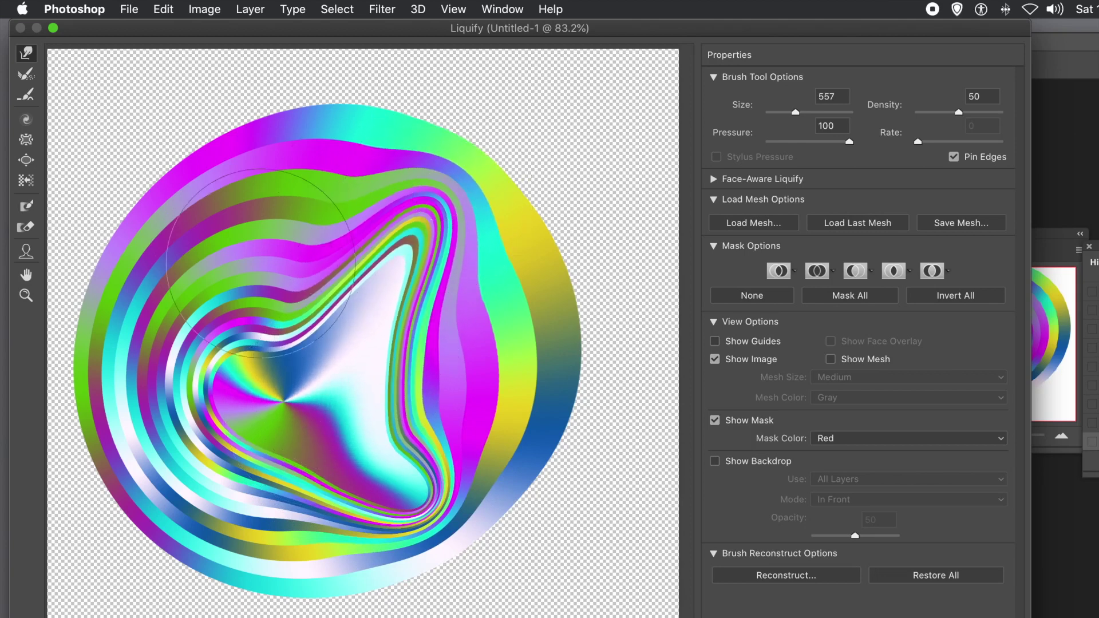
pyautogui.moveTo(249, 284); pyautogui.dragTo(127, 157)
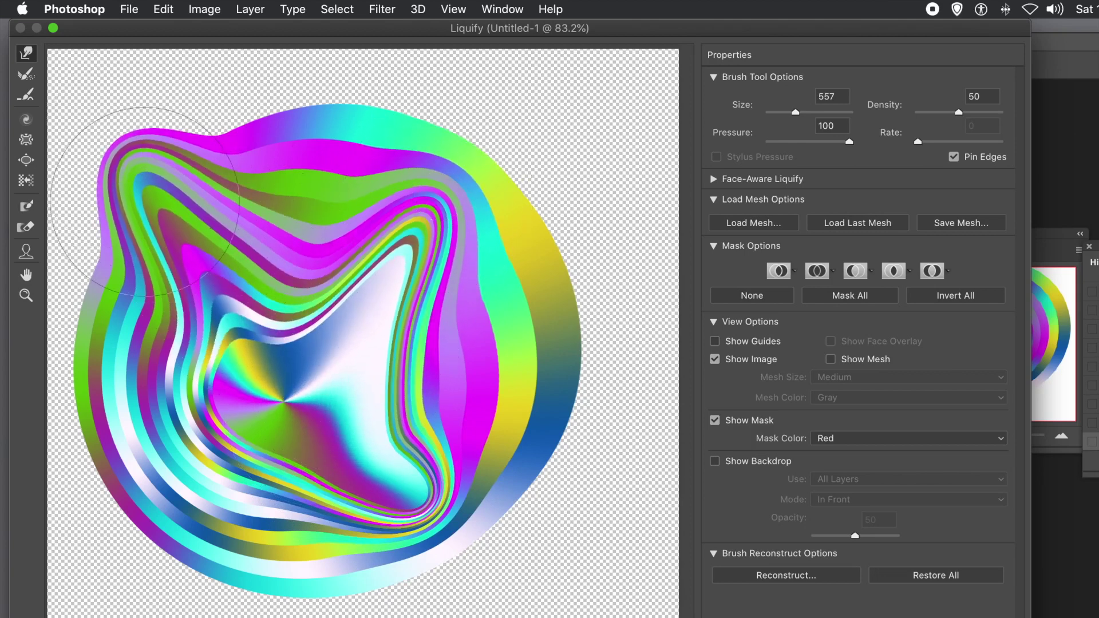
pyautogui.moveTo(130, 402)
pyautogui.mouseDown()
pyautogui.moveTo(7, 476)
pyautogui.moveTo(0, 498)
pyautogui.mouseUp()
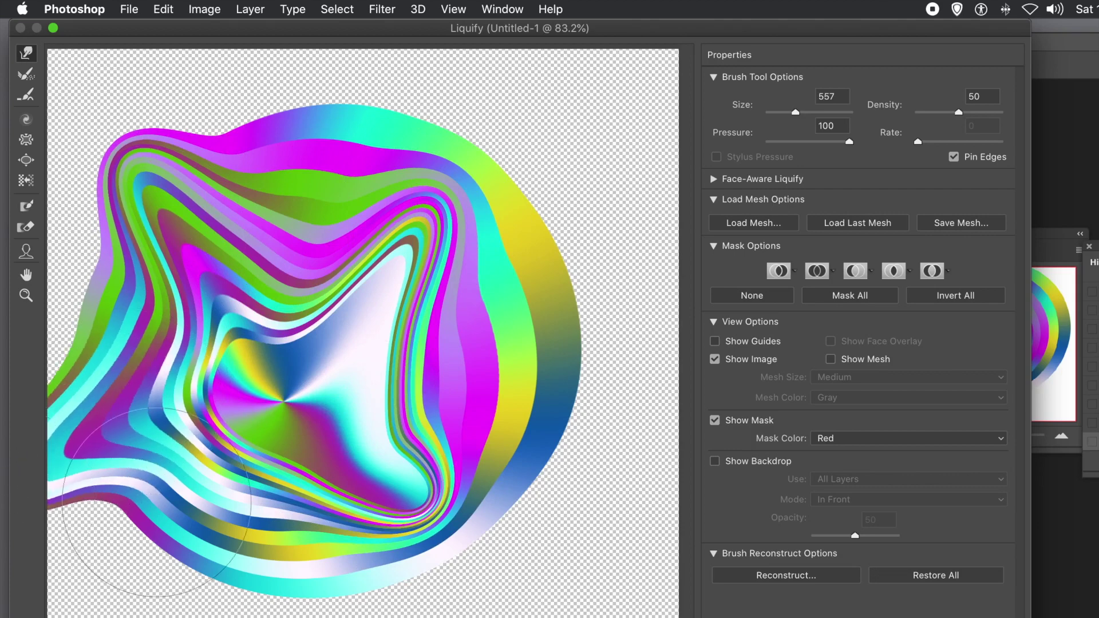
pyautogui.moveTo(220, 517)
pyautogui.mouseDown()
pyautogui.moveTo(196, 617)
pyautogui.moveTo(163, 617)
pyautogui.mouseUp()
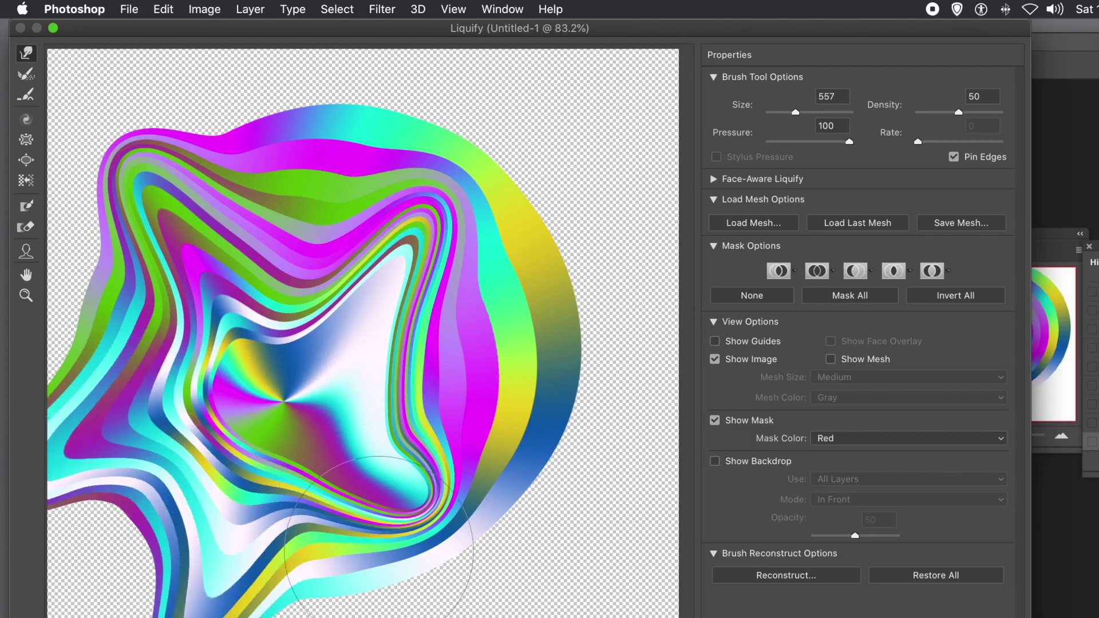
pyautogui.moveTo(347, 574)
pyautogui.mouseDown()
pyautogui.moveTo(366, 594)
pyautogui.moveTo(432, 617)
pyautogui.mouseUp()
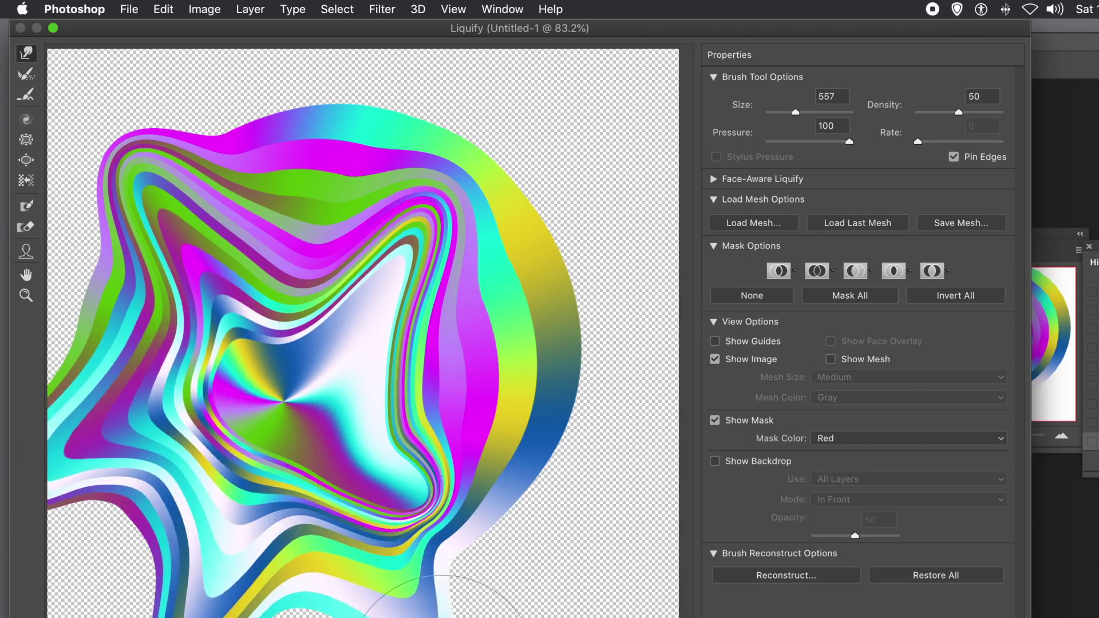
pyautogui.moveTo(451, 428)
pyautogui.mouseDown()
pyautogui.moveTo(561, 437)
pyautogui.moveTo(650, 465)
pyautogui.mouseUp()
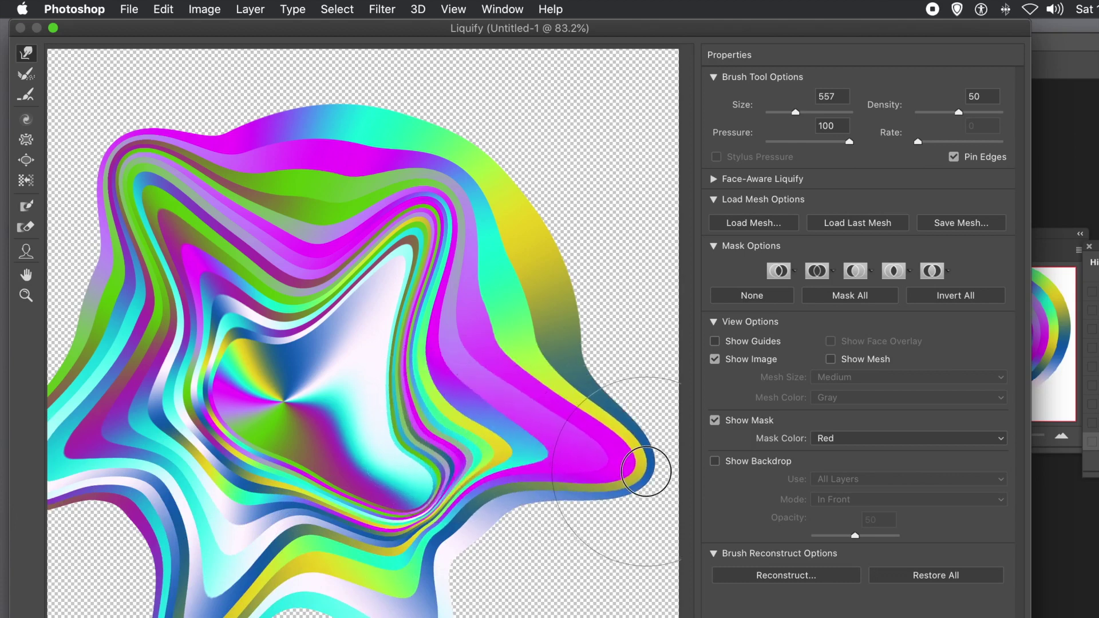
pyautogui.moveTo(452, 207); pyautogui.dragTo(523, 103)
pyautogui.moveTo(171, 257); pyautogui.dragTo(86, 88)
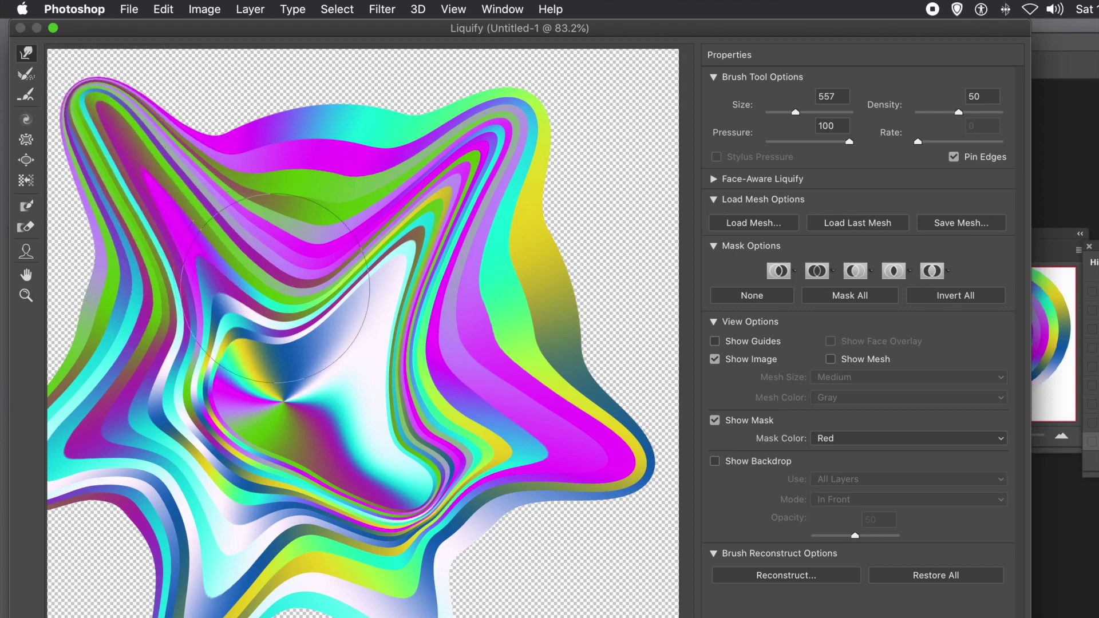
# Push the upper and lower inner bands toward the centre of the shape and apply the Liquify filter
pyautogui.moveTo(315, 249); pyautogui.dragTo(325, 330)
pyautogui.moveTo(299, 511); pyautogui.dragTo(316, 437)
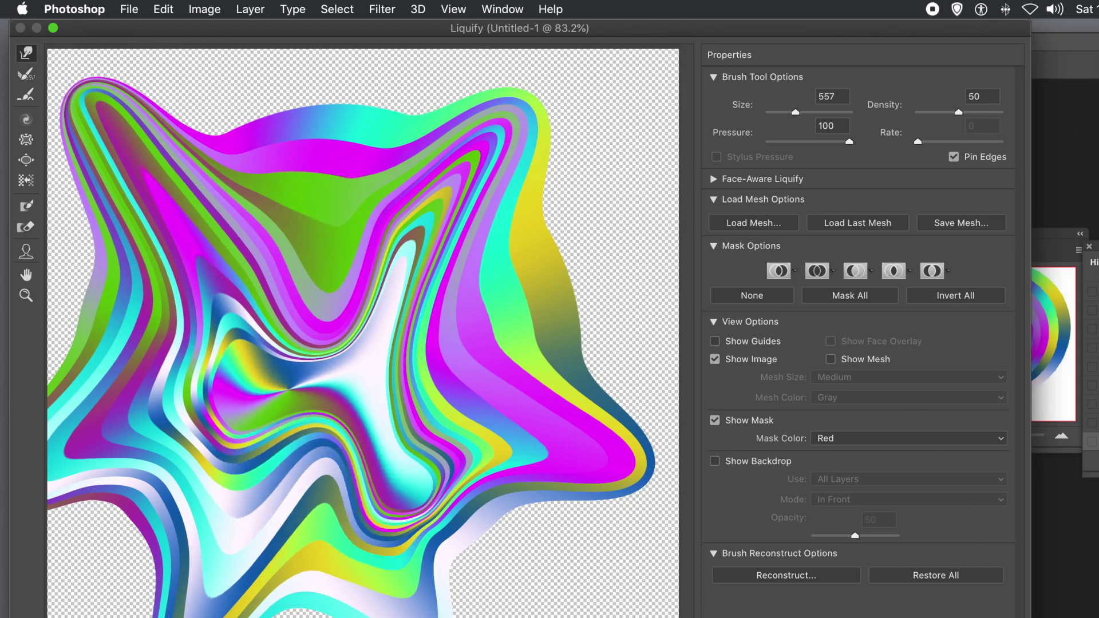
pyautogui.press('Return')
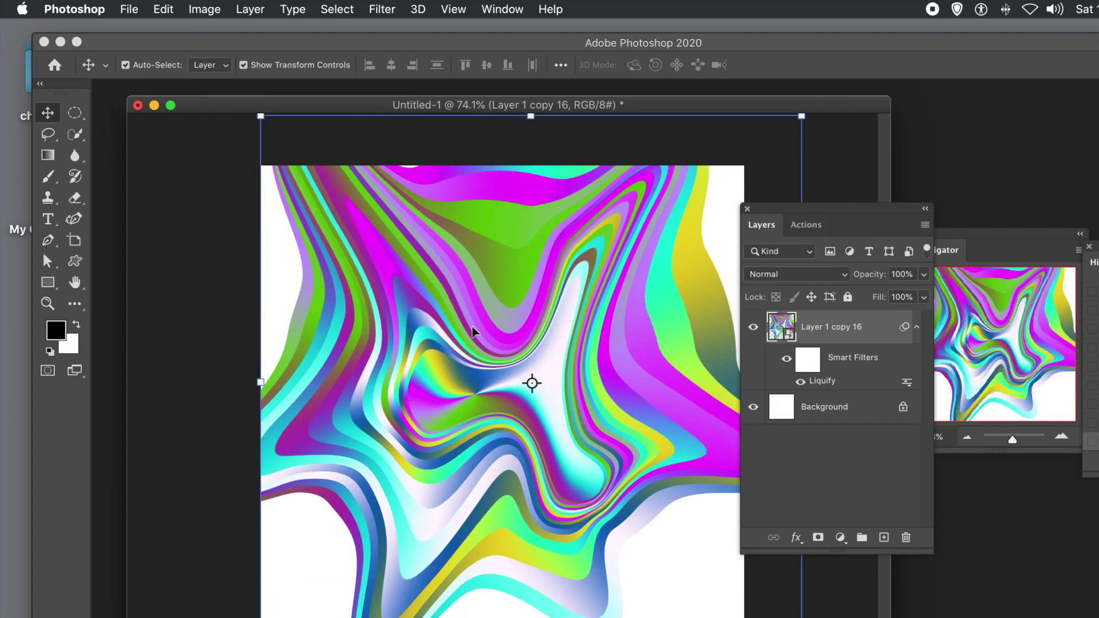
# Duplicate the liquified layer several times, spreading overlapping copies over the canvas, and move the Layer 1 copy 21 duplicate up along the top edge
pyautogui.moveTo(483, 351); pyautogui.dragTo(298, 225)
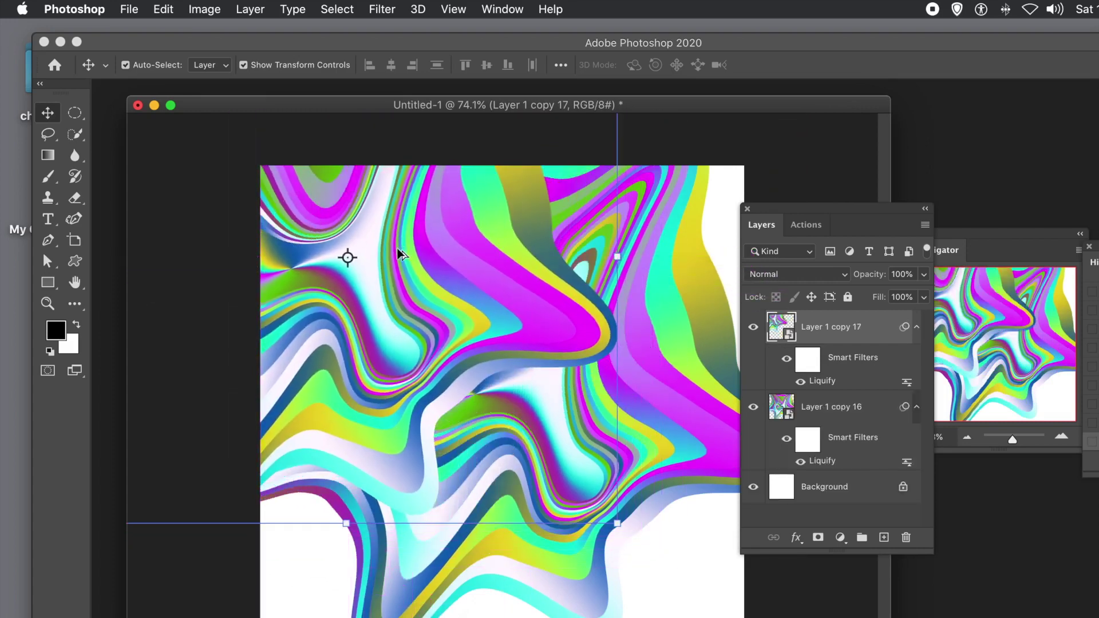
pyautogui.moveTo(395, 243); pyautogui.dragTo(268, 487)
pyautogui.moveTo(312, 385); pyautogui.dragTo(577, 530)
pyautogui.moveTo(473, 542); pyautogui.dragTo(349, 145)
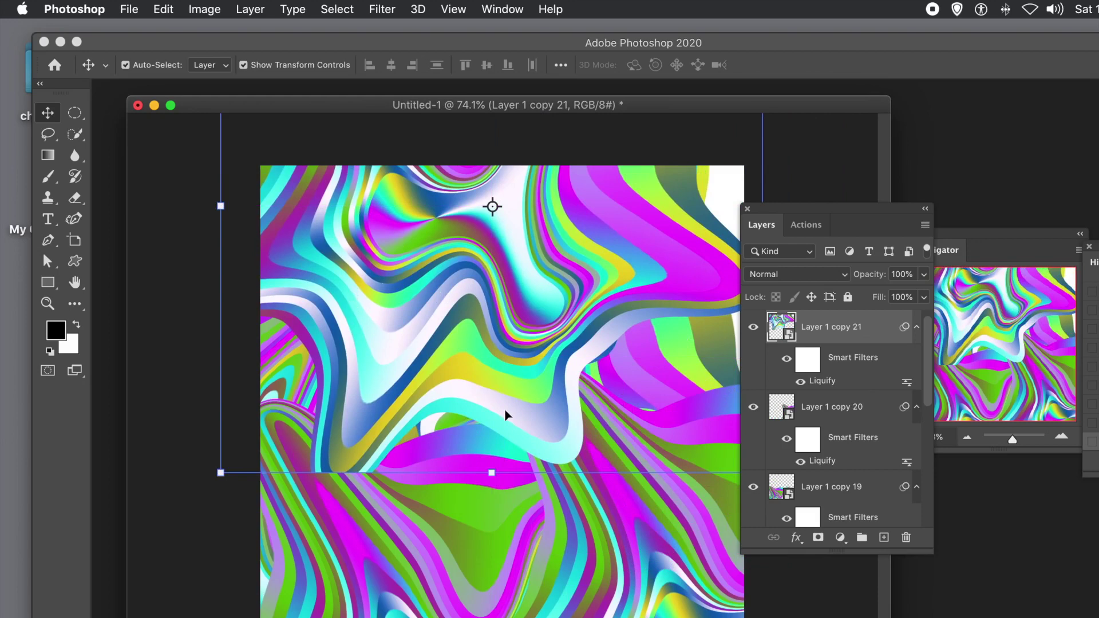
pyautogui.moveTo(457, 327); pyautogui.dragTo(456, 250)
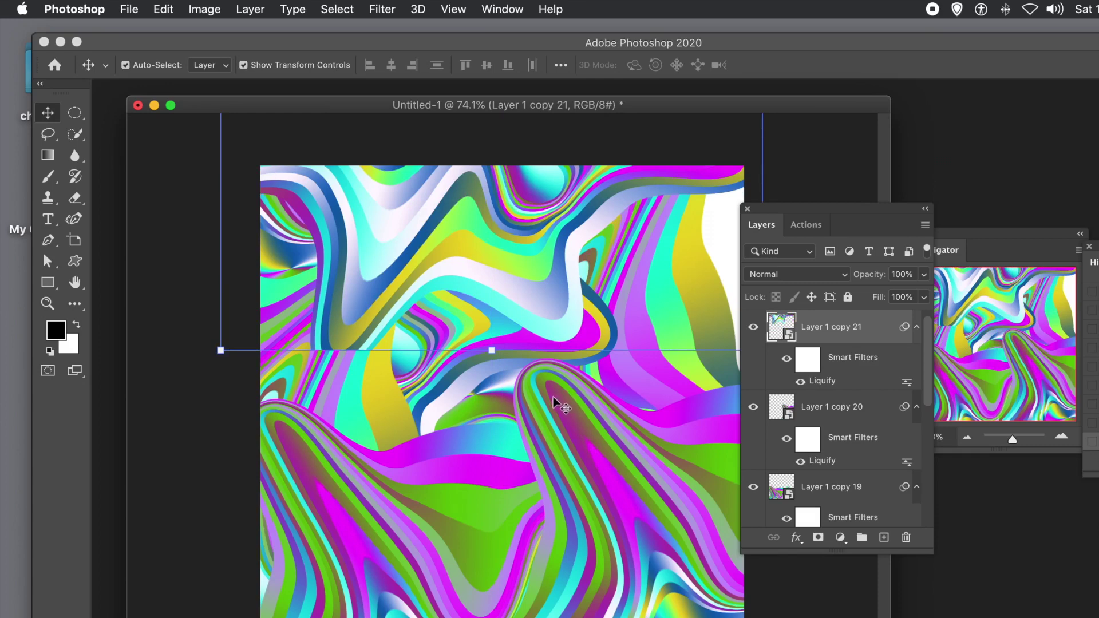
# Duplicate Layer 1 copy 16 up and to the right to cover the white gap at the canvas's right edge, then deselect
pyautogui.click(204, 416)
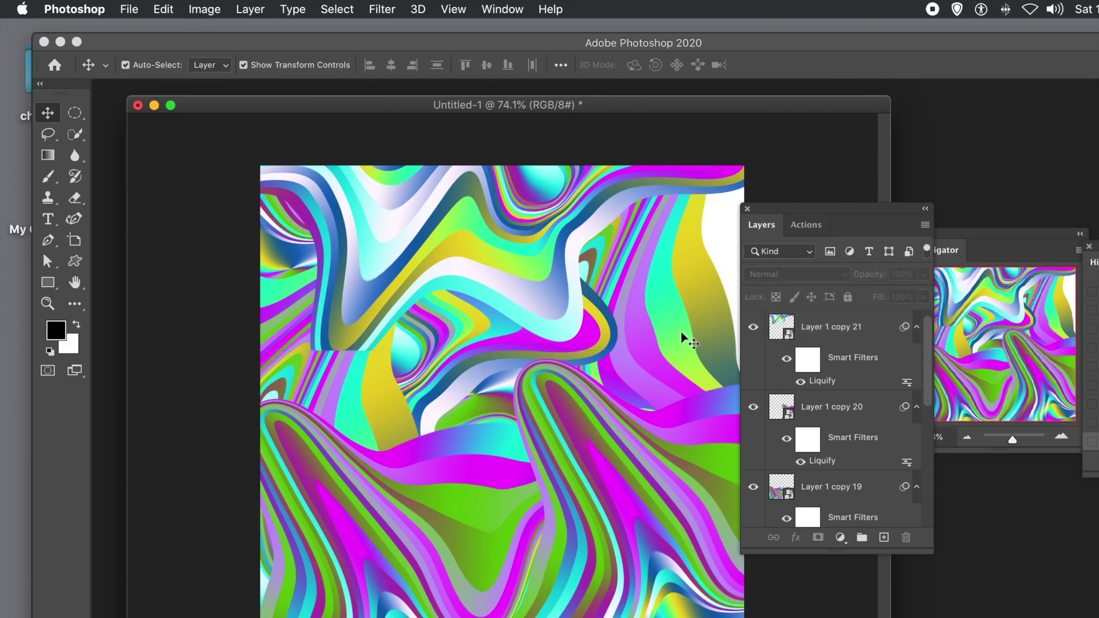
pyautogui.click(671, 319)
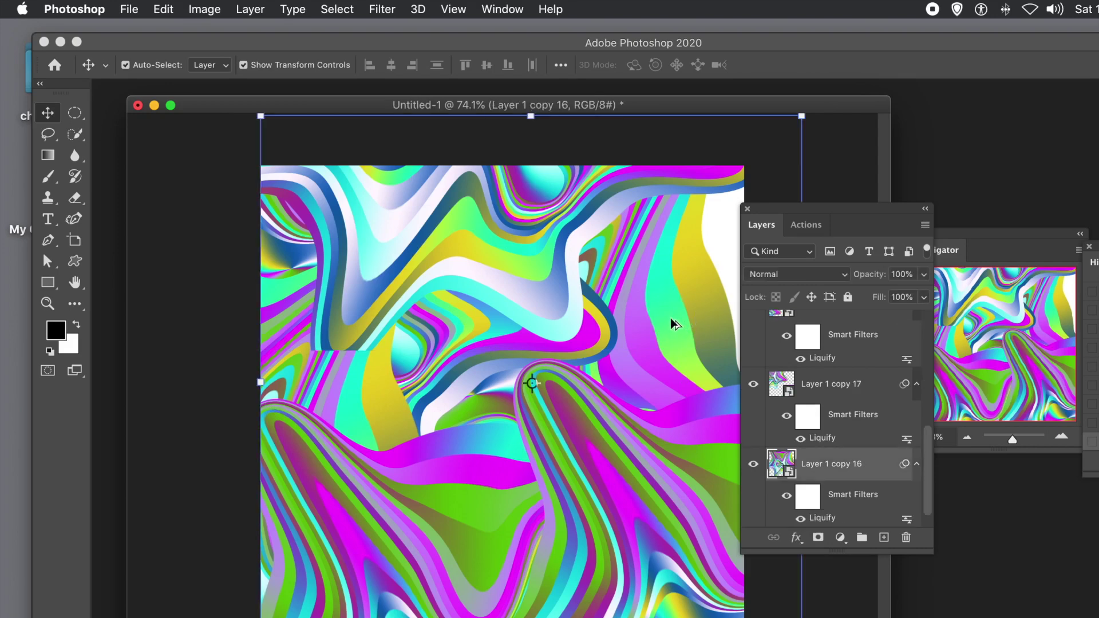
pyautogui.moveTo(662, 318); pyautogui.dragTo(726, 281)
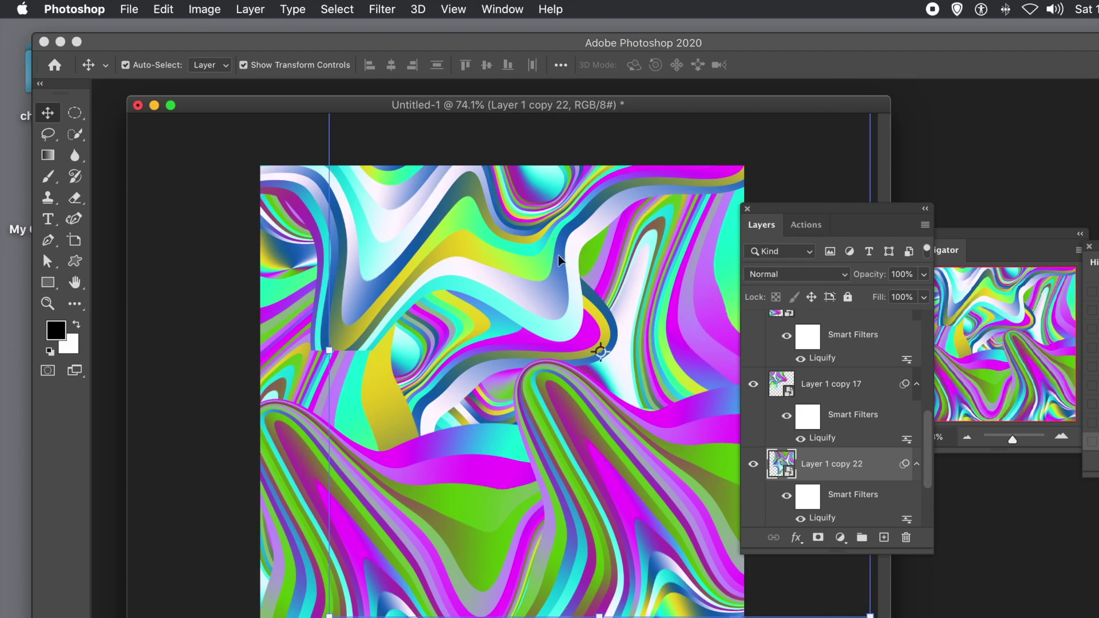
pyautogui.click(192, 308)
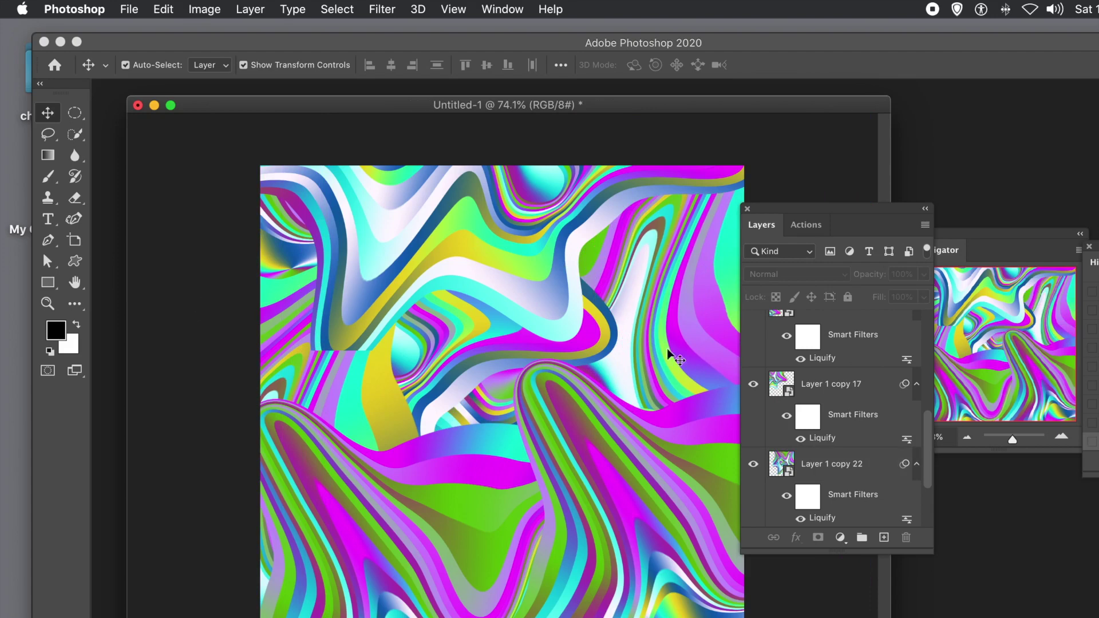
# Open the contents of the Layer 1 copy 16 smart object, and inside it open the nested Layer 1 gradient circle
pyautogui.moveTo(929, 448); pyautogui.dragTo(931, 494)
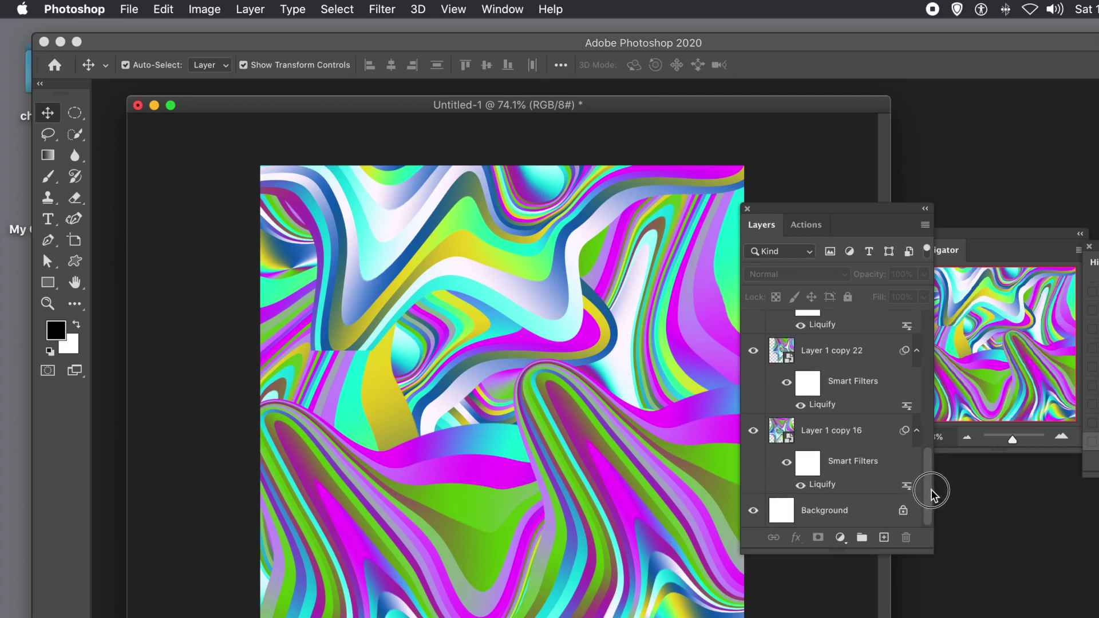
pyautogui.click(789, 443)
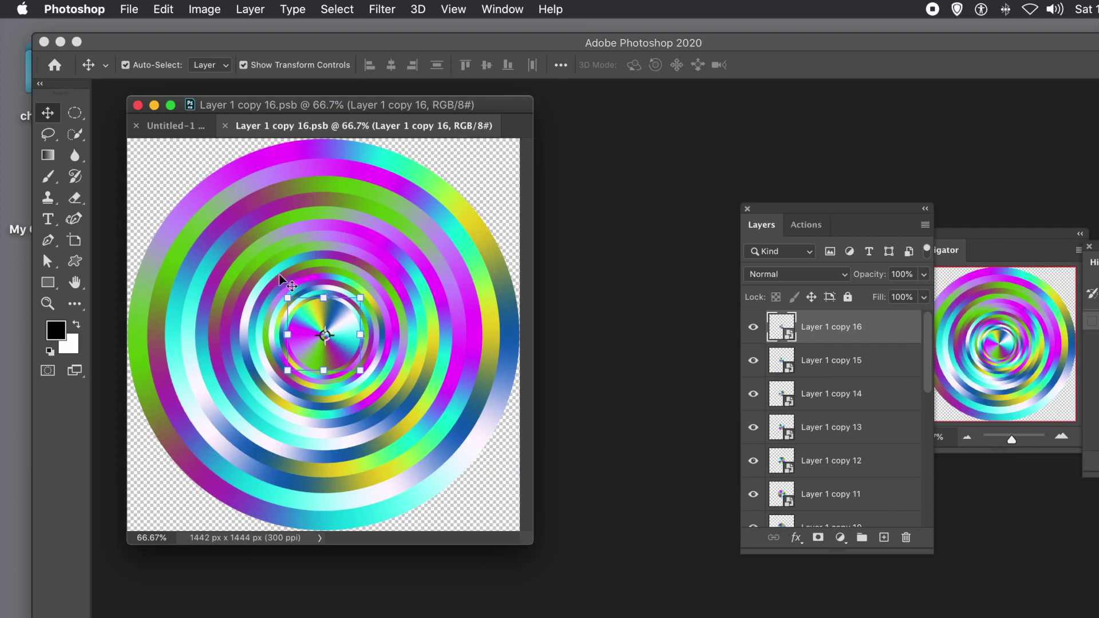
pyautogui.doubleClick(789, 336)
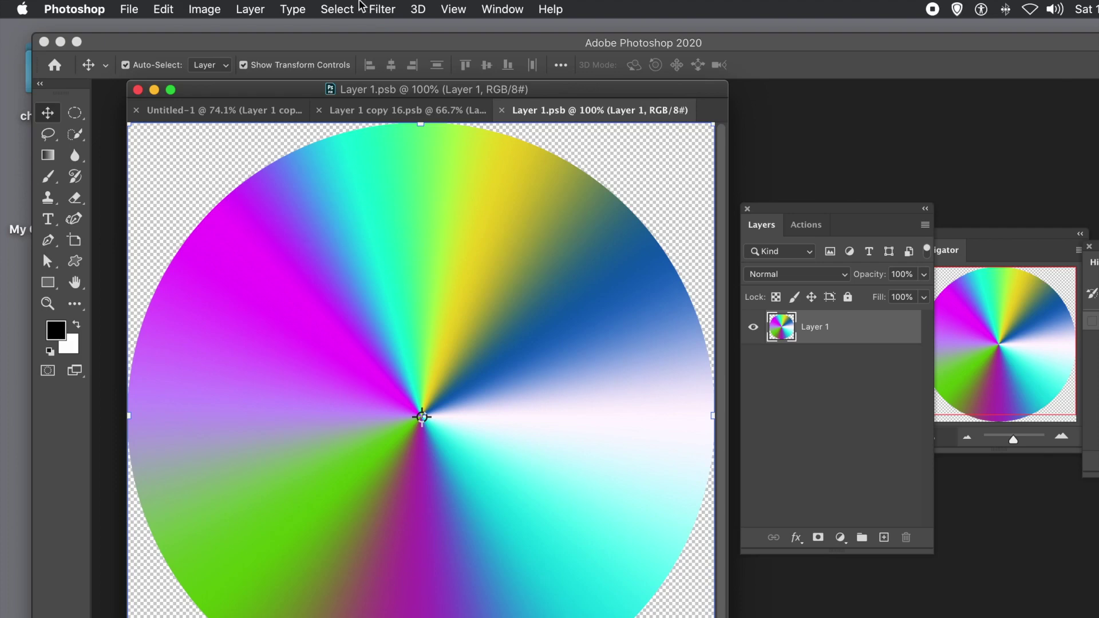
pyautogui.click(335, 11)
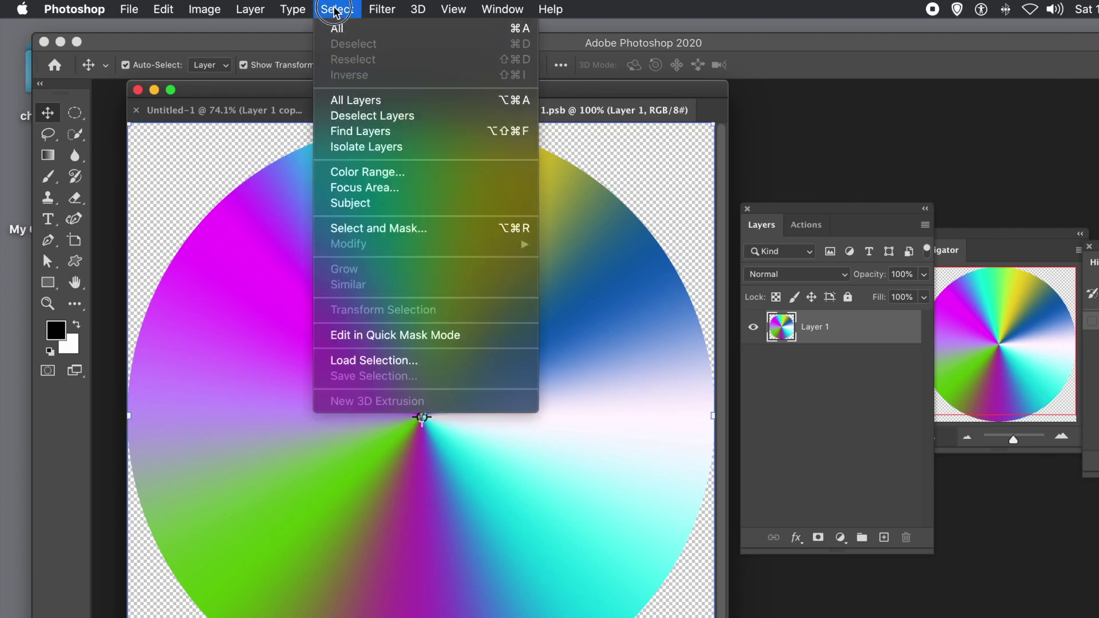
pyautogui.click(113, 157)
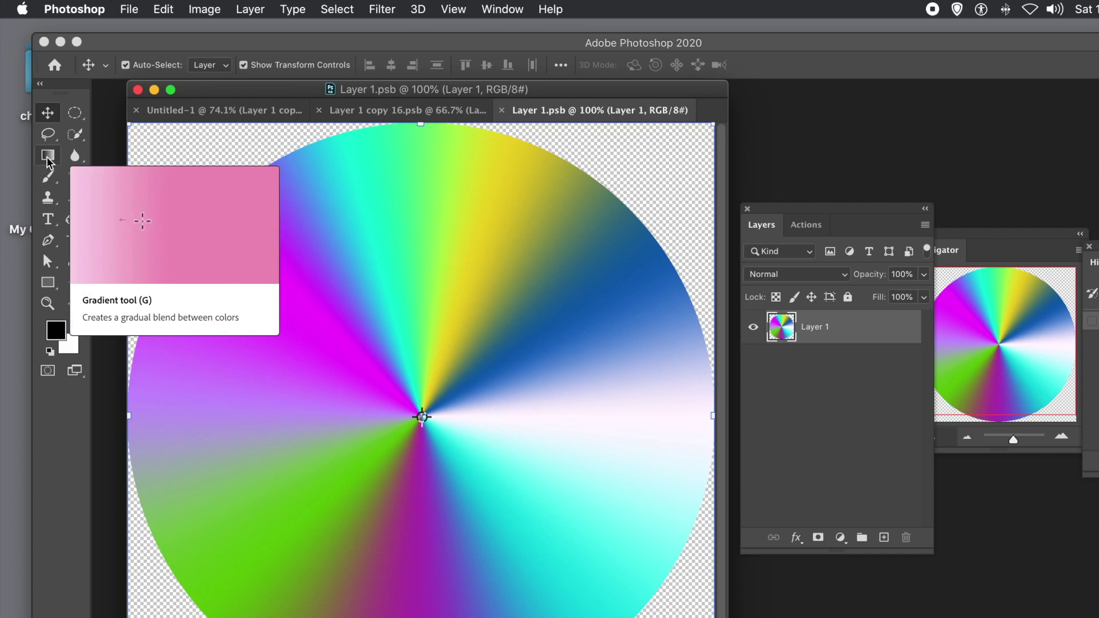
# Recolor the gradient circle with a Hue/Saturation adjustment, setting Hue to +89 and Saturation to +48
pyautogui.click(199, 11)
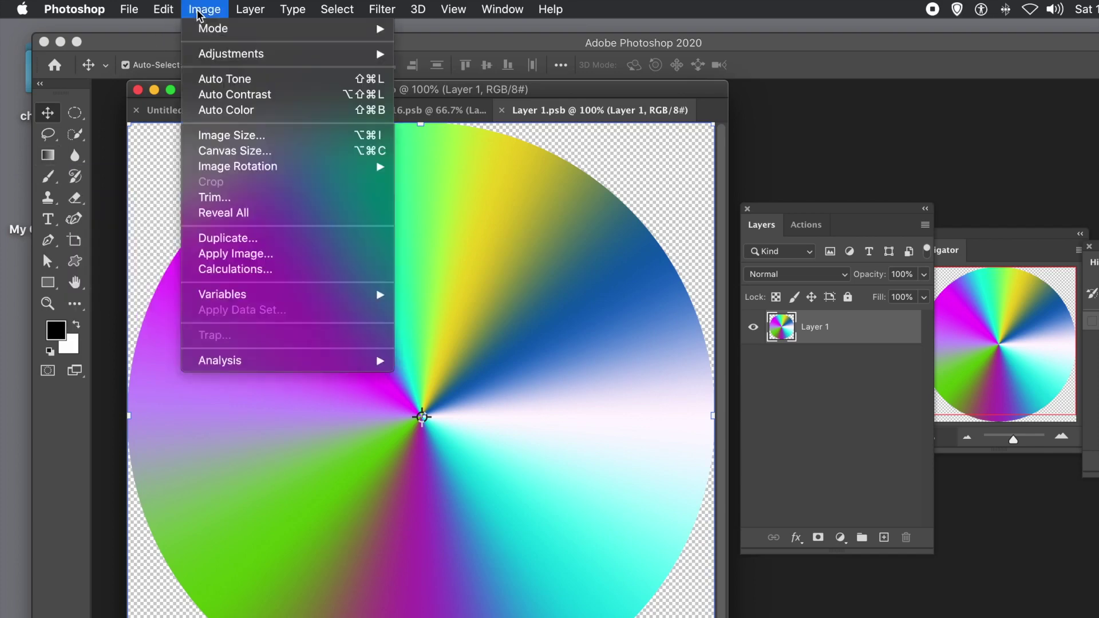
pyautogui.moveTo(216, 59)
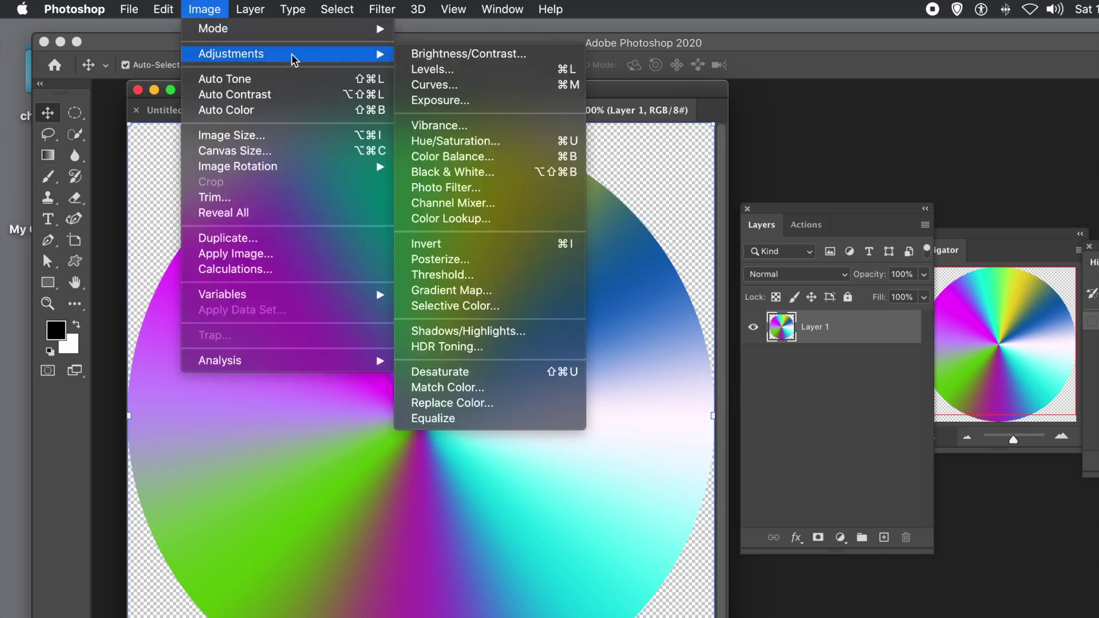
pyautogui.click(450, 140)
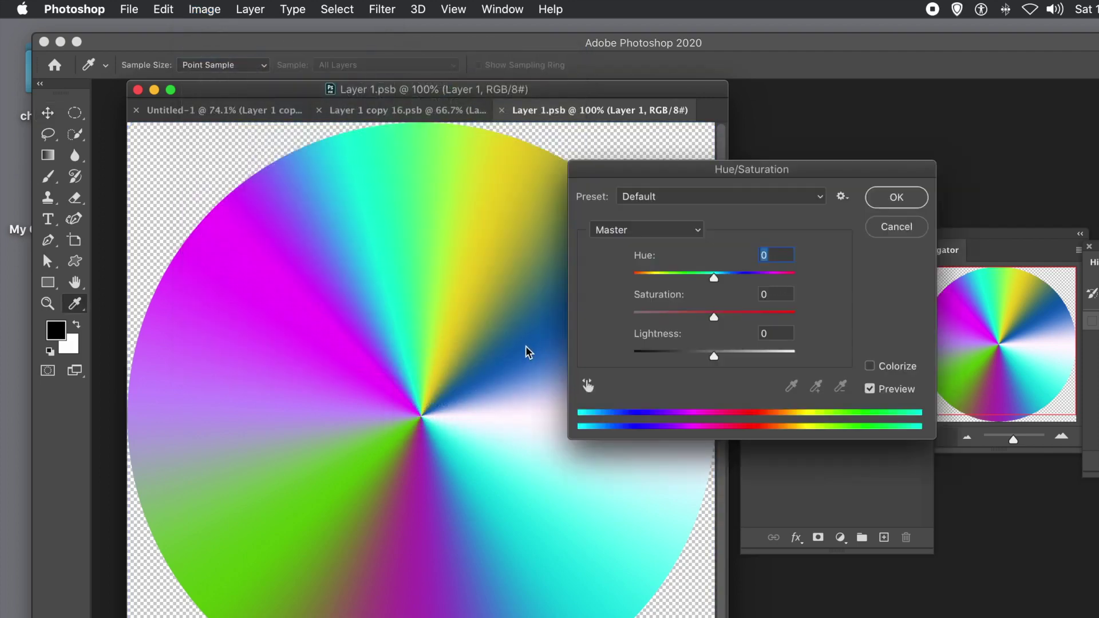
pyautogui.click(754, 275)
pyautogui.moveTo(755, 275); pyautogui.dragTo(766, 276)
pyautogui.click(757, 315)
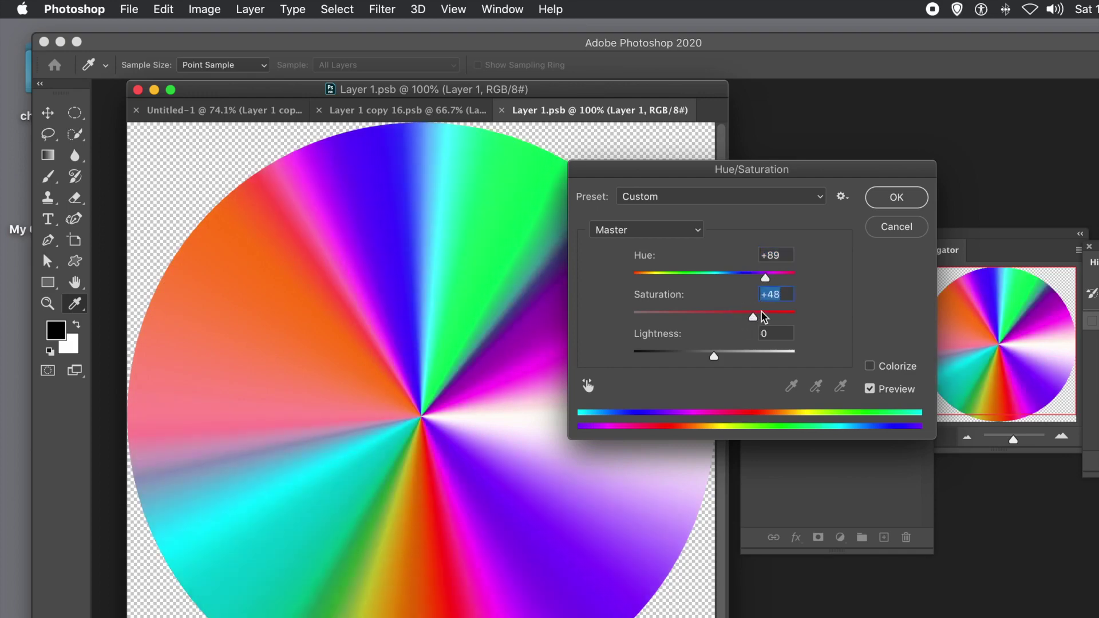
pyautogui.click(896, 201)
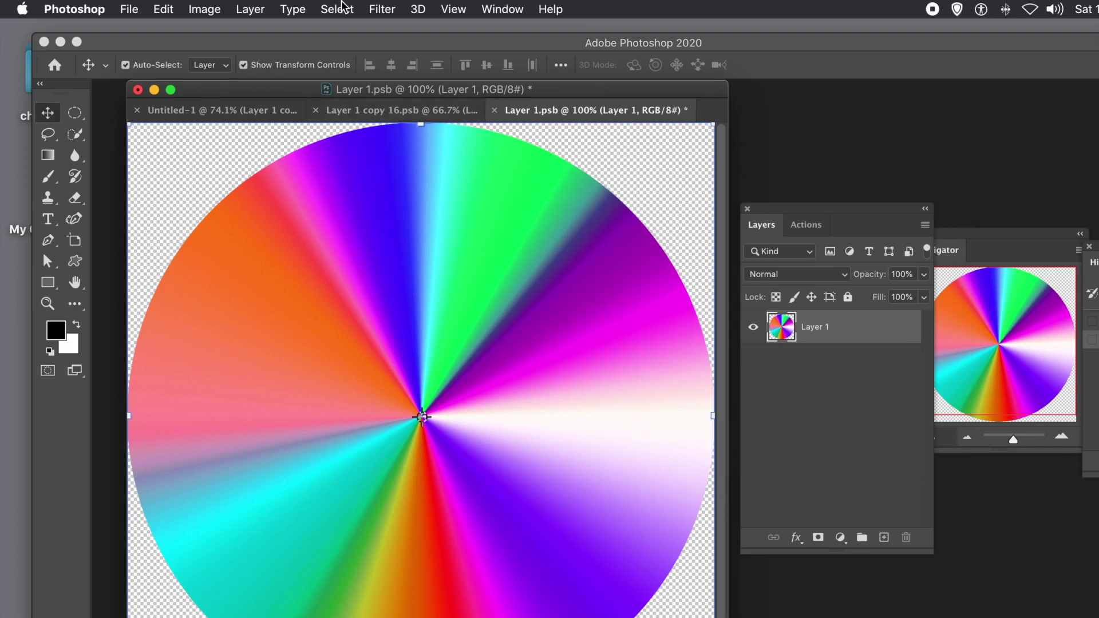
# Load the Layer 1 transparency as a new selection around the circle
pyautogui.click(342, 8)
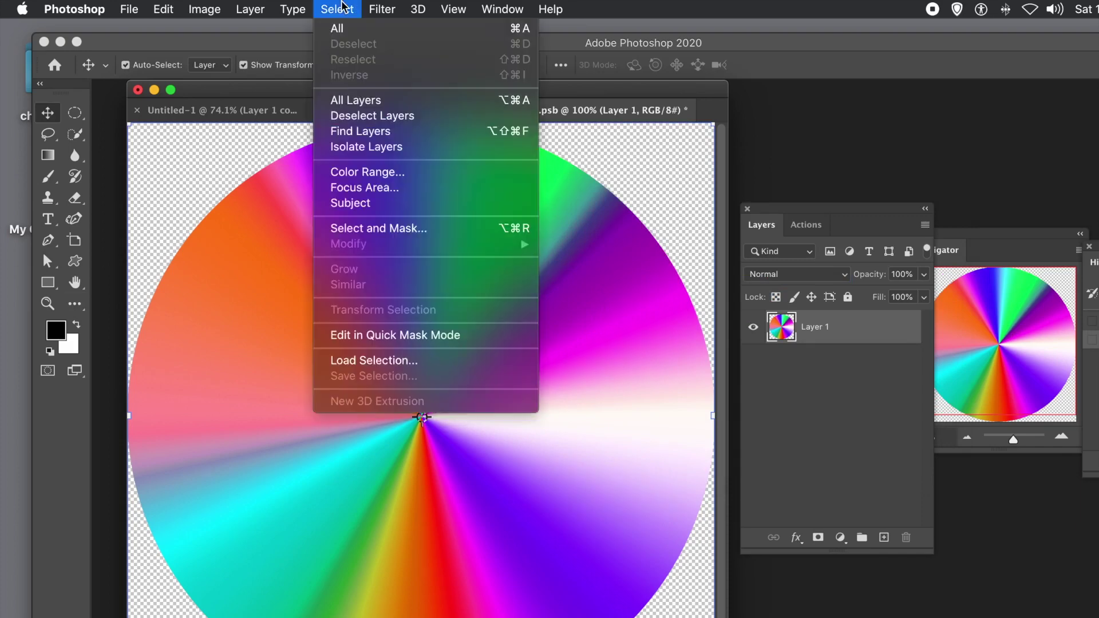
pyautogui.click(366, 361)
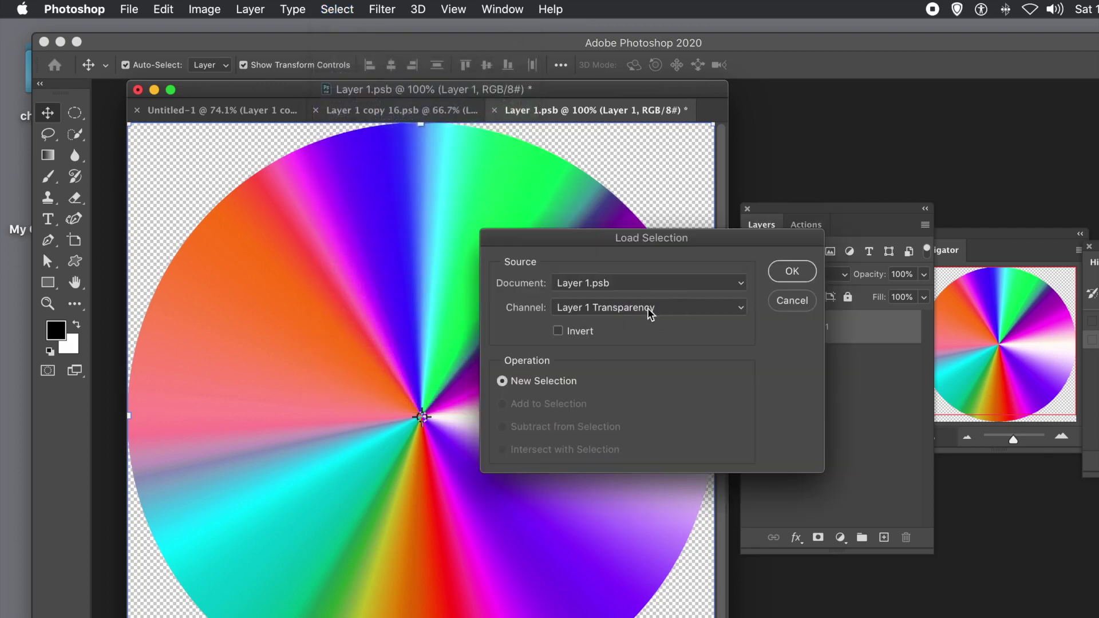
pyautogui.click(795, 275)
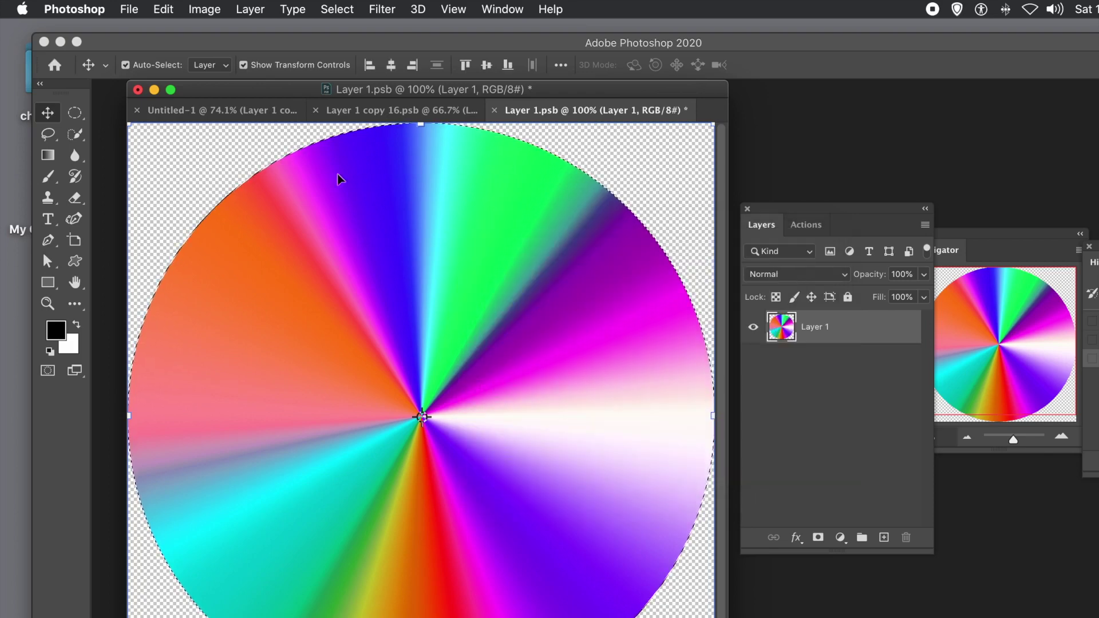
# Apply two angle gradients in Difference mode, one from above the circle's centre to its upper-left edge, one from its lower left toward the right
pyautogui.click(52, 160)
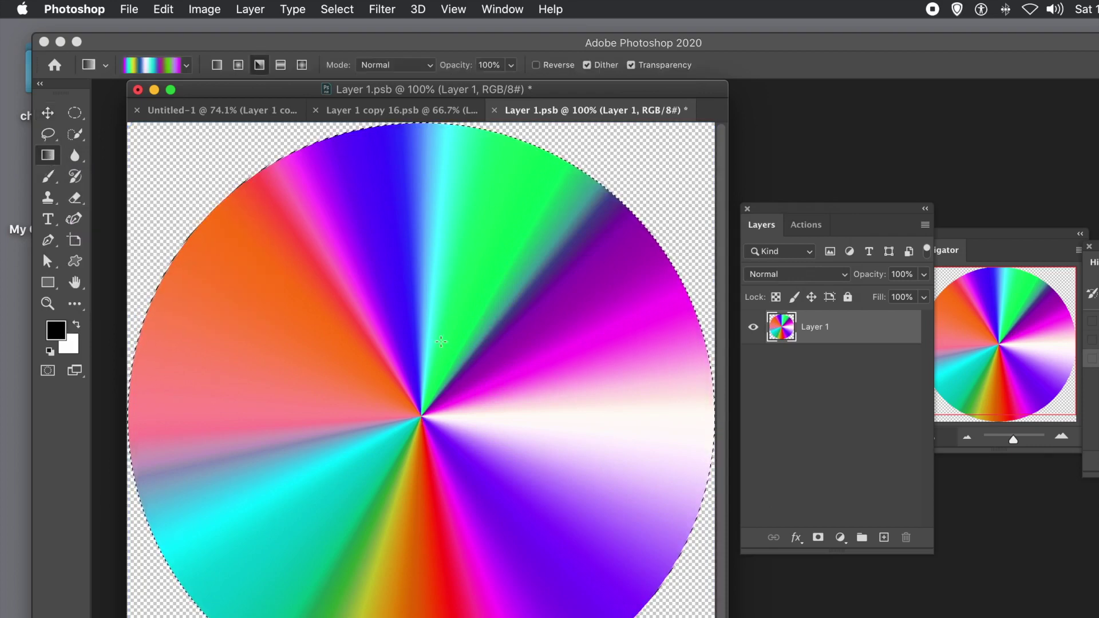
pyautogui.click(403, 67)
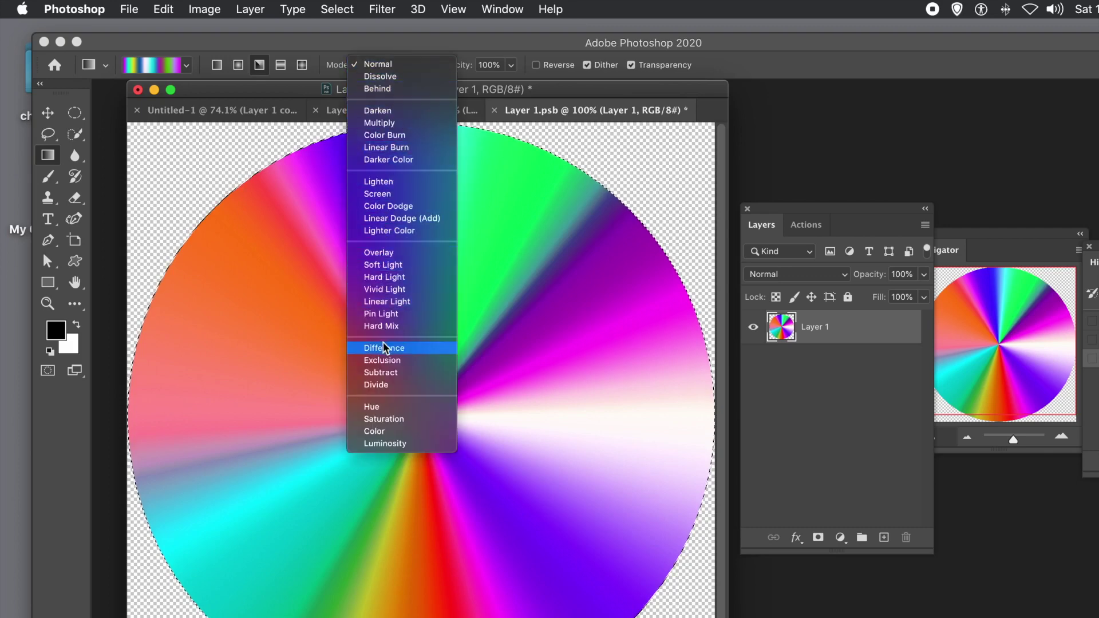
pyautogui.click(384, 346)
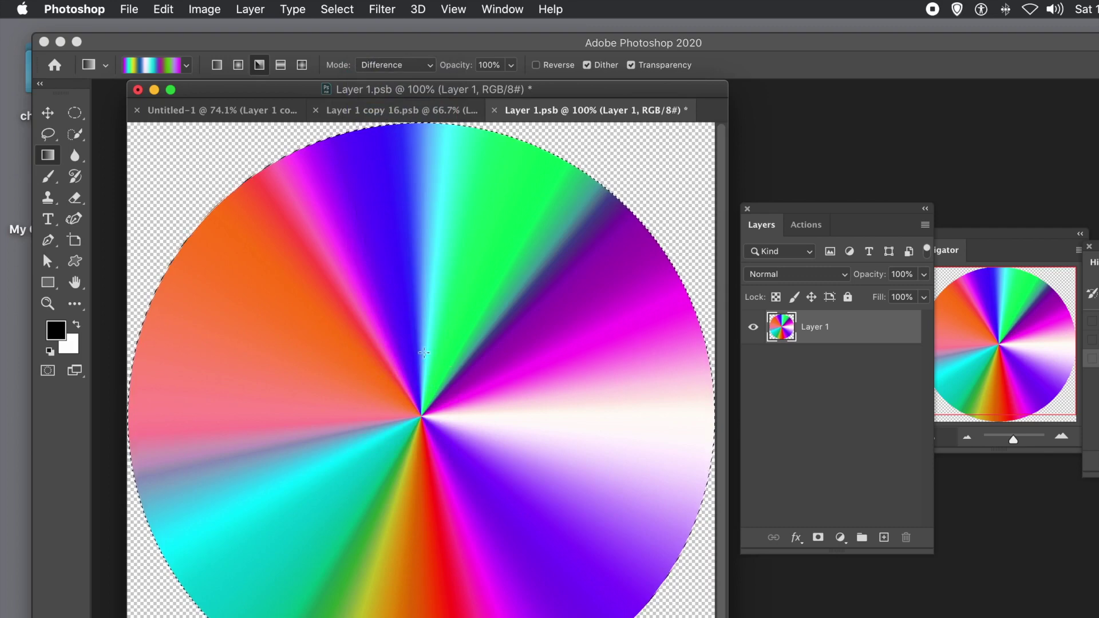
pyautogui.moveTo(416, 330); pyautogui.dragTo(228, 152)
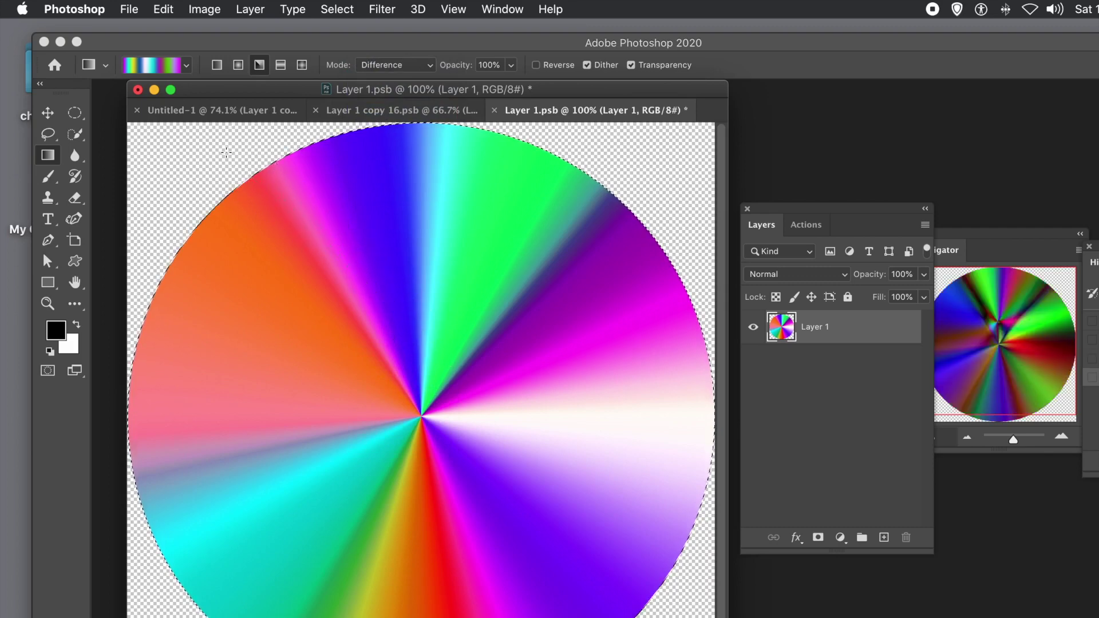
pyautogui.moveTo(292, 546); pyautogui.dragTo(612, 424)
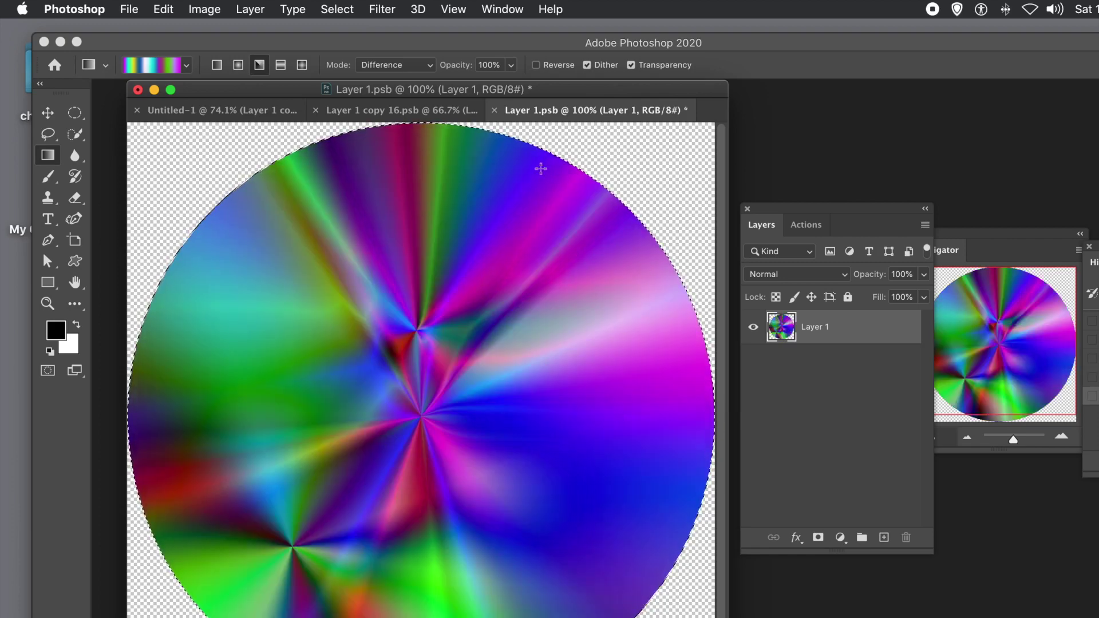
# Try reapplying the last Liquify distortion to the circle, and undo it
pyautogui.click(385, 12)
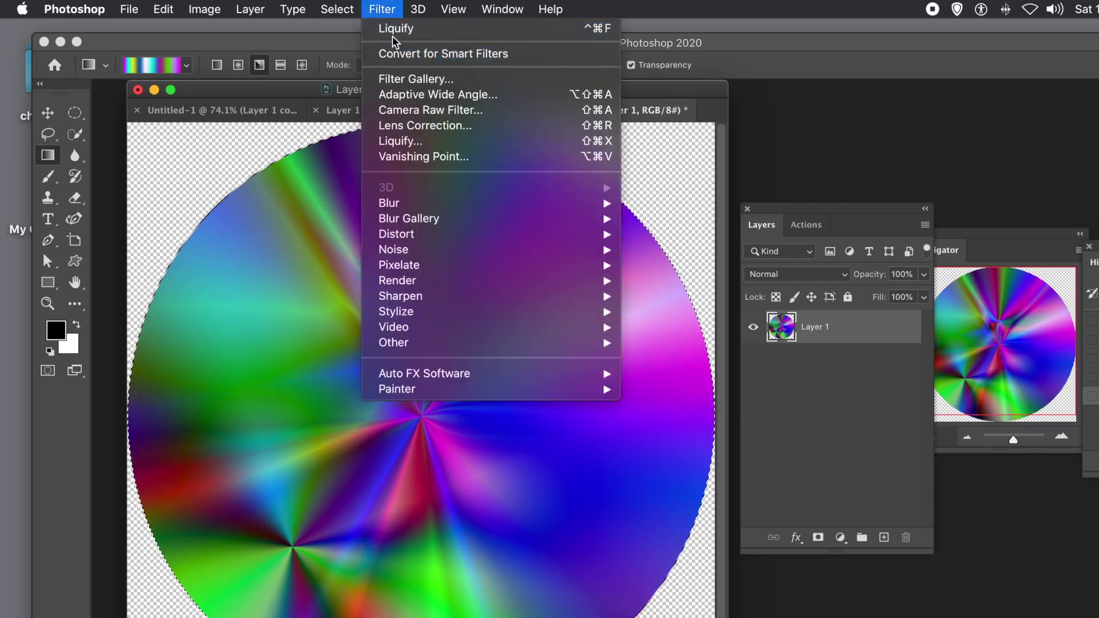
pyautogui.click(393, 34)
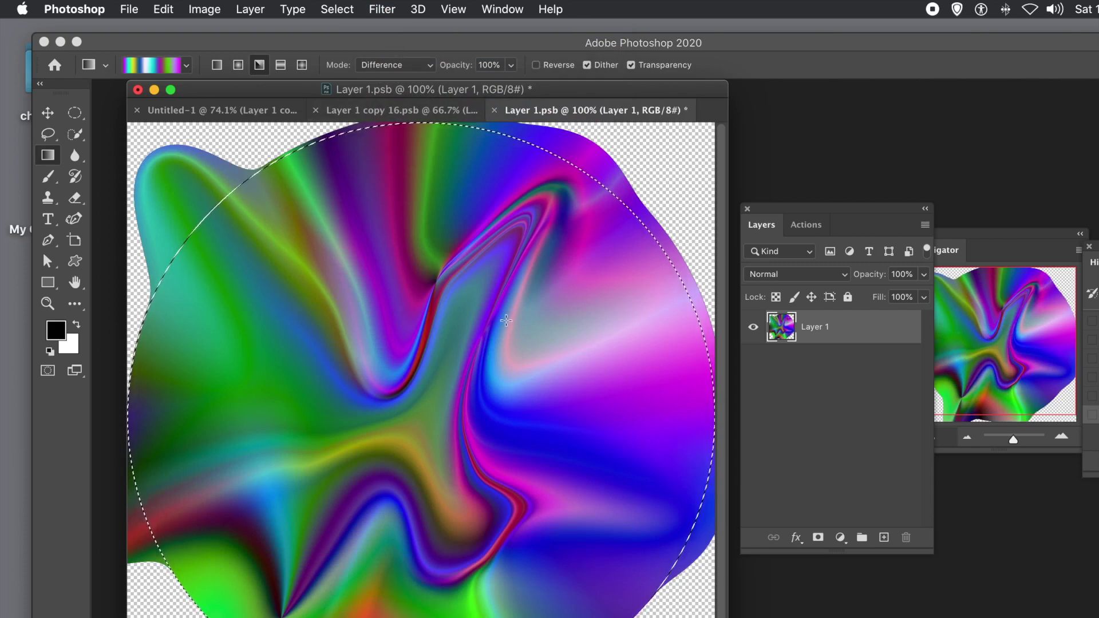
pyautogui.click(163, 10)
pyautogui.click(170, 29)
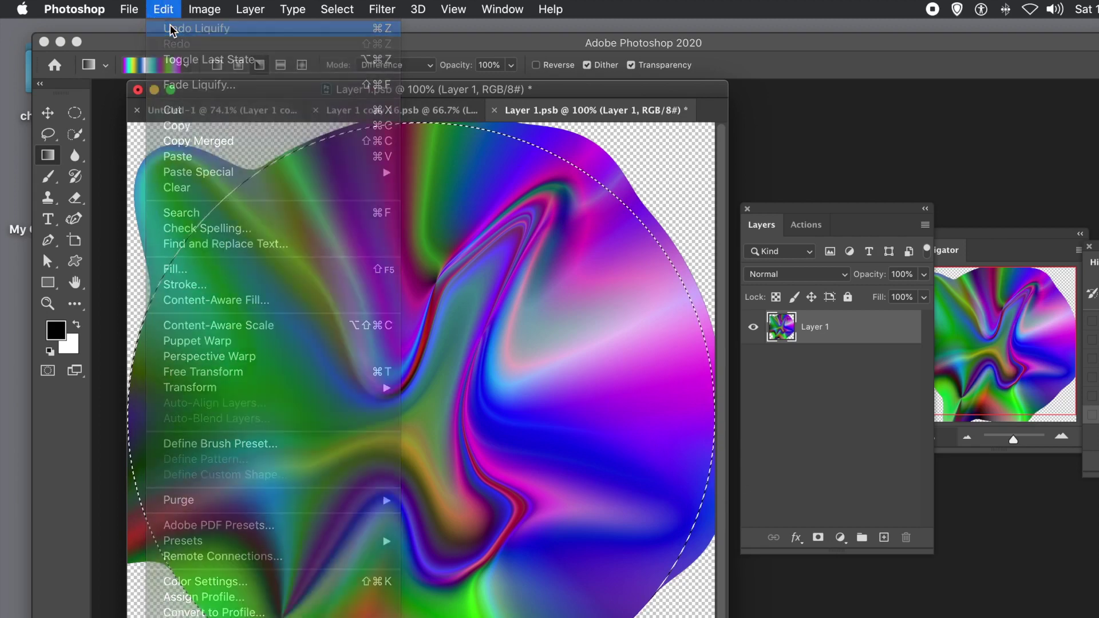
# Liquify the circle with a 557 px forward warp brush, pushing the colour bands around its centre in several directions, and apply the filter
pyautogui.click(382, 9)
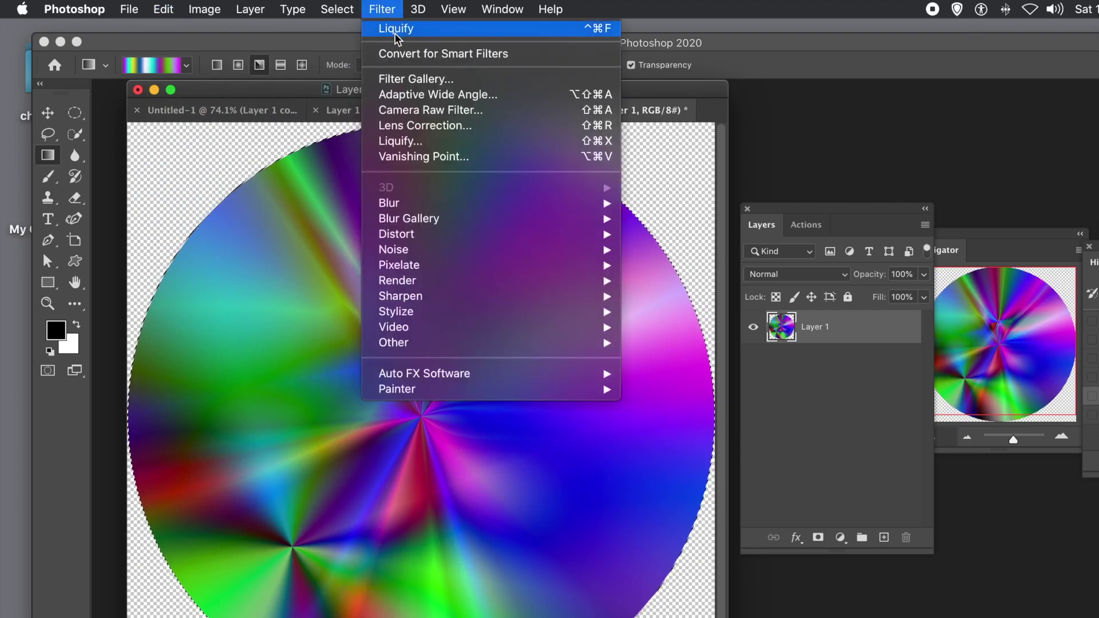
pyautogui.click(410, 141)
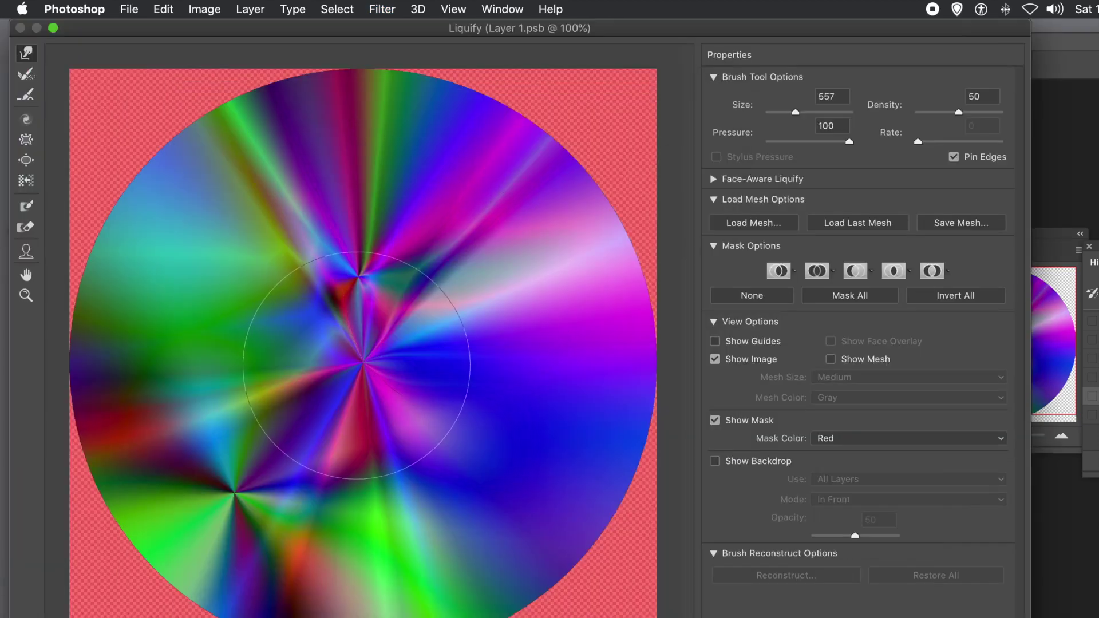
pyautogui.moveTo(355, 366)
pyautogui.mouseDown()
pyautogui.moveTo(365, 316)
pyautogui.moveTo(351, 242)
pyautogui.mouseUp()
pyautogui.moveTo(379, 466); pyautogui.dragTo(291, 488)
pyautogui.moveTo(251, 337); pyautogui.dragTo(454, 384)
pyautogui.moveTo(519, 422); pyautogui.dragTo(299, 387)
pyautogui.moveTo(428, 209)
pyautogui.mouseDown()
pyautogui.moveTo(491, 258)
pyautogui.moveTo(515, 364)
pyautogui.mouseUp()
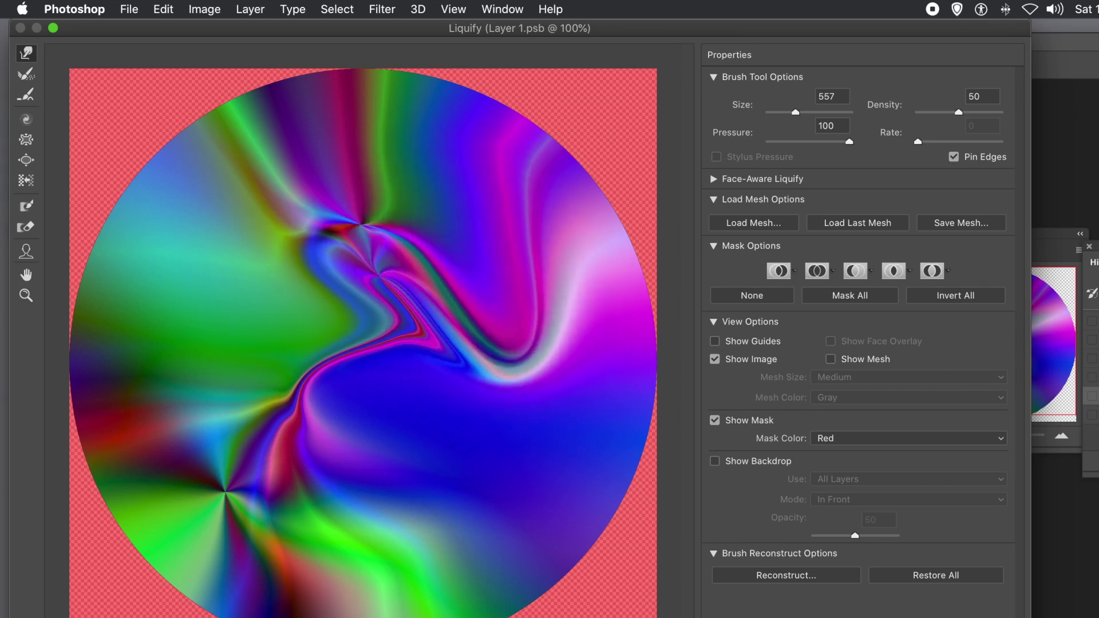
pyautogui.press('Return')
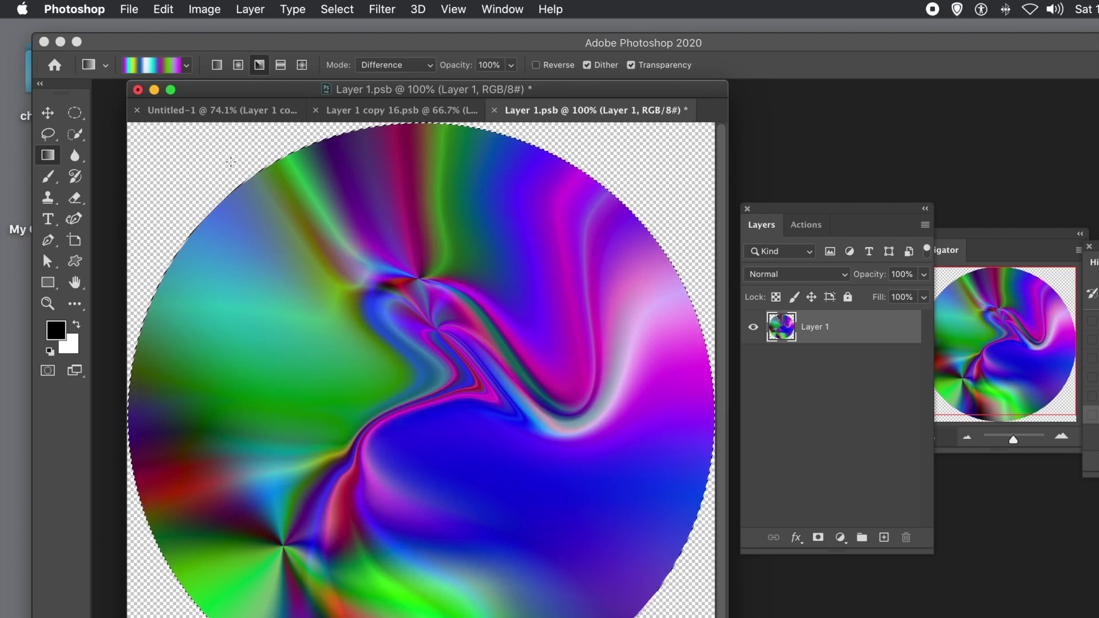
# Close the nested Layer 1.psb and Layer 1 copy 16.psb documents, saving the changes to both
pyautogui.click(492, 110)
pyautogui.click(790, 256)
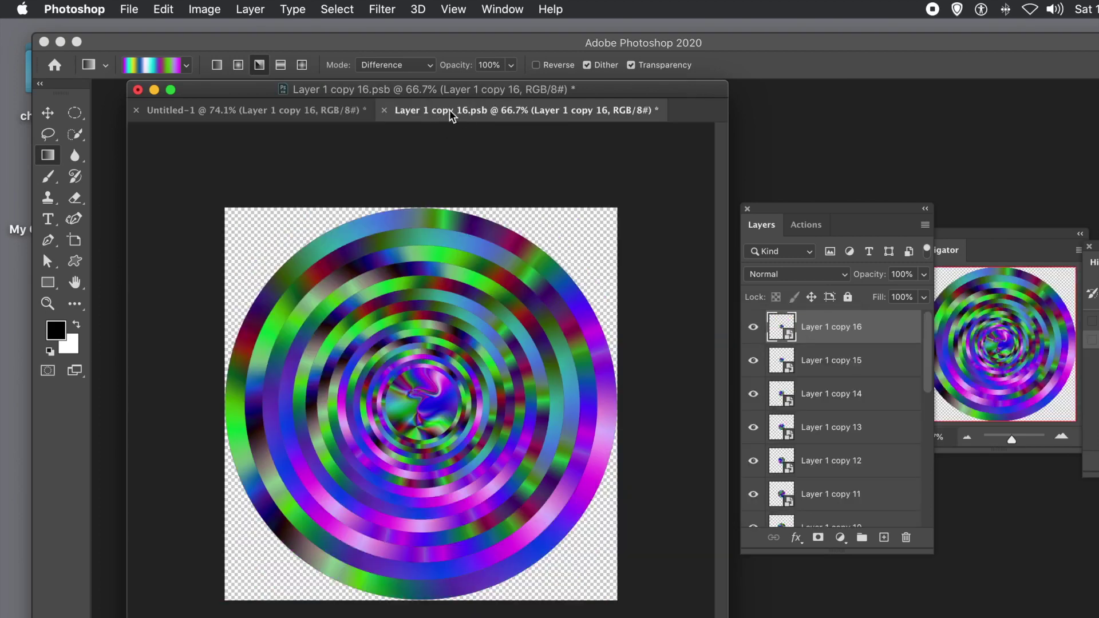
pyautogui.click(385, 114)
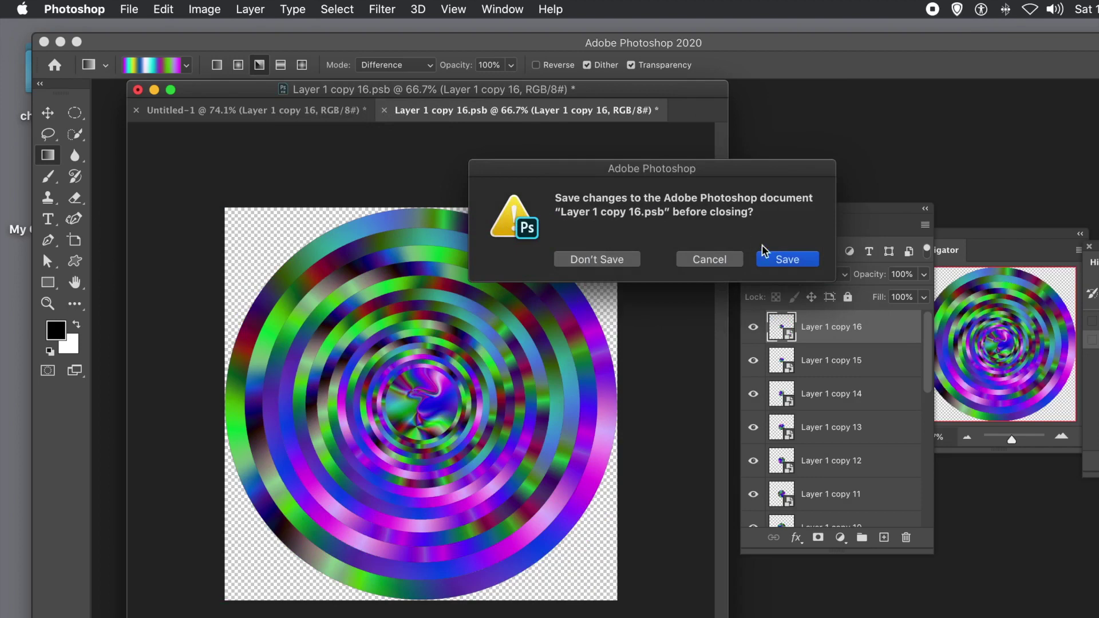
pyautogui.click(781, 258)
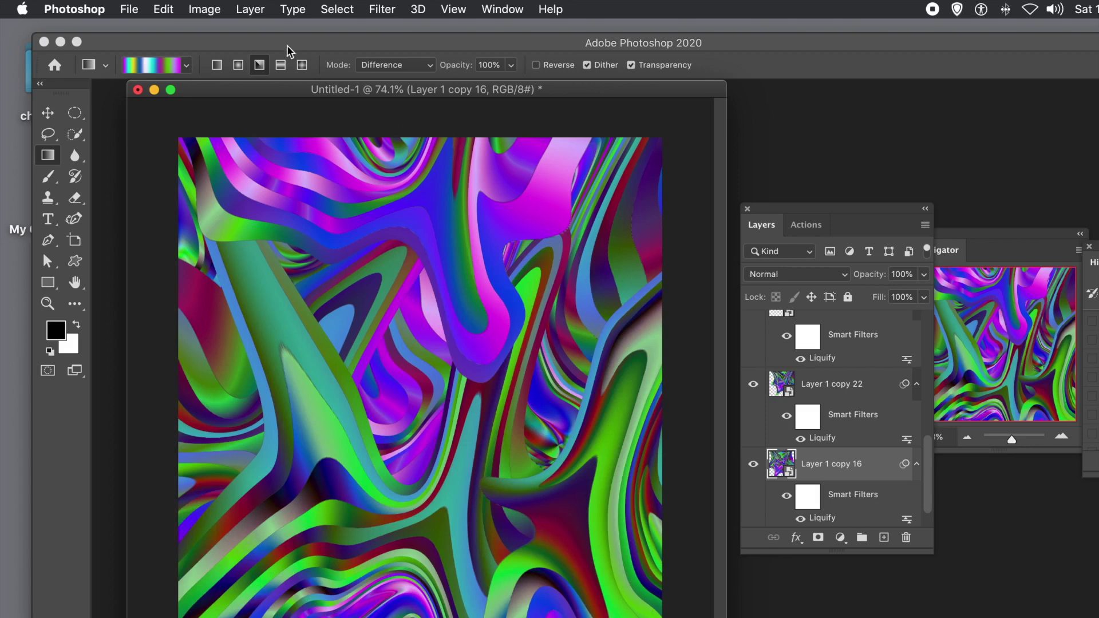
# Add a Vibrance adjustment layer above Layer 1 copy 21 with Vibrance +56 and Saturation +78
pyautogui.moveTo(928, 474); pyautogui.dragTo(918, 300)
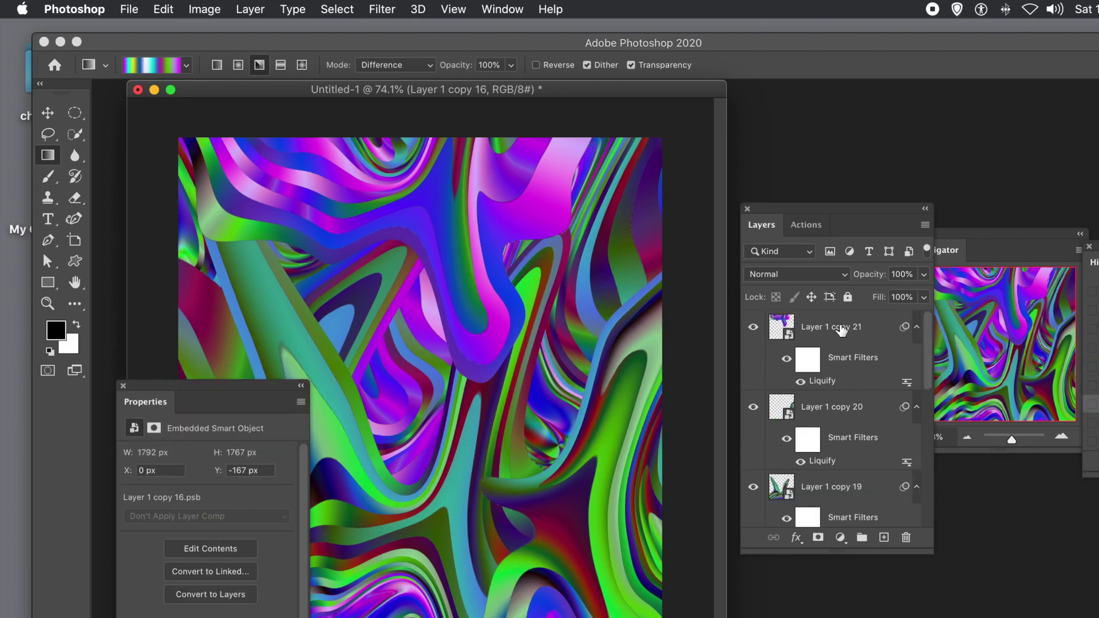
pyautogui.click(862, 328)
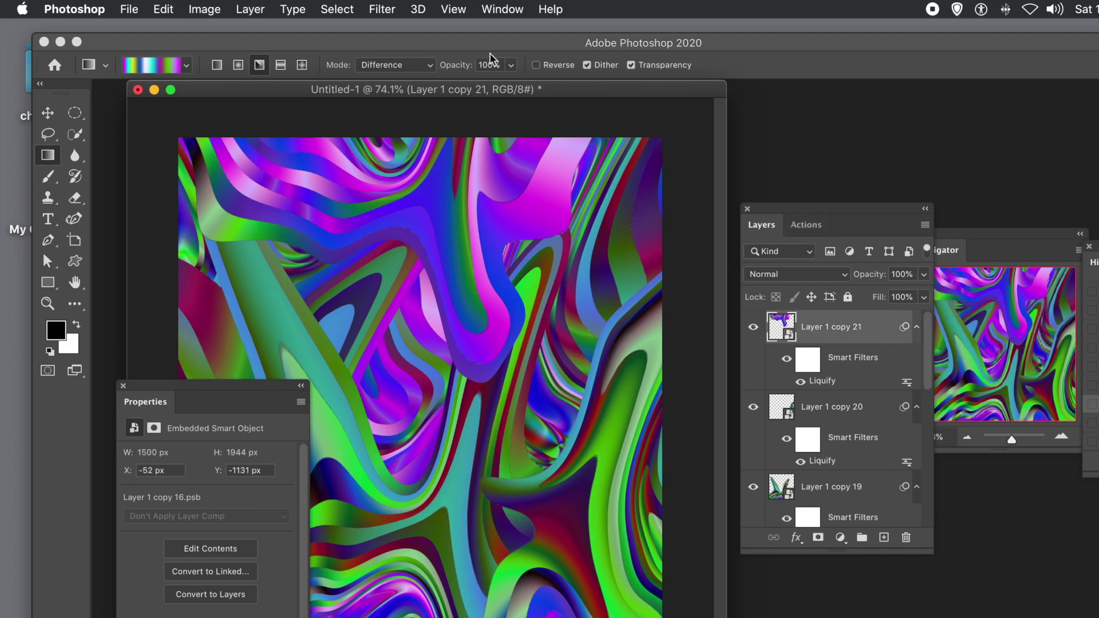
pyautogui.click(247, 9)
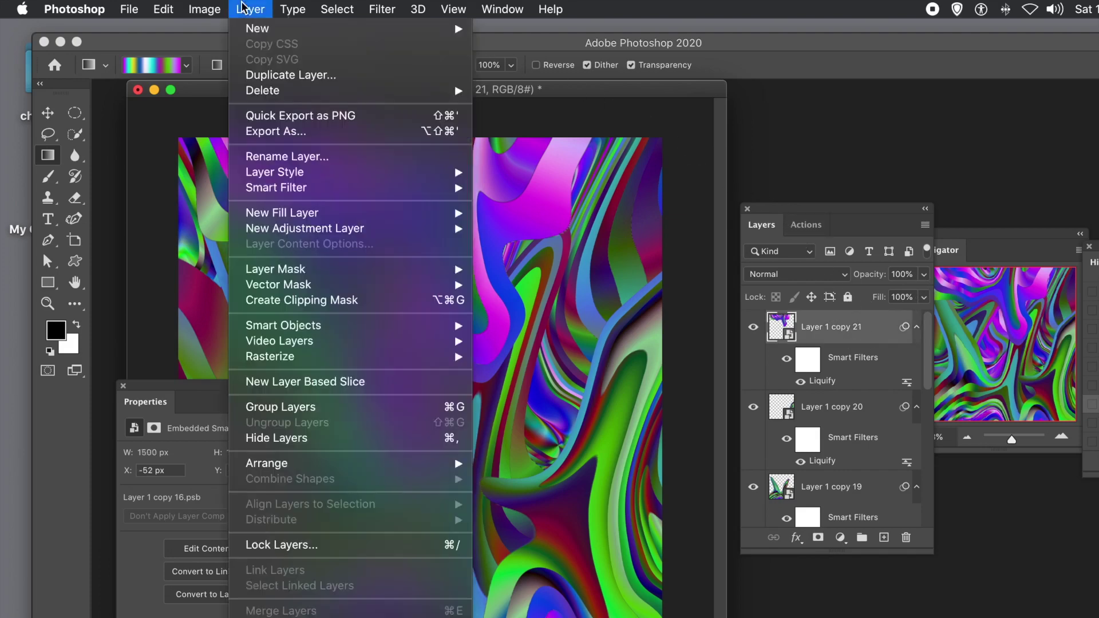
pyautogui.moveTo(437, 228)
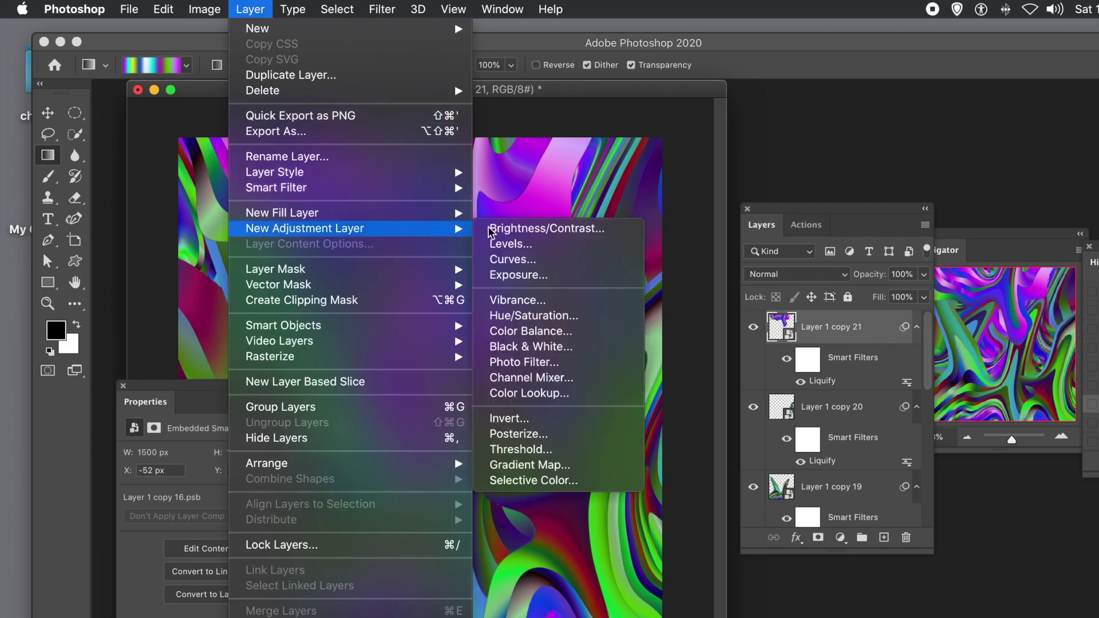
pyautogui.click(521, 300)
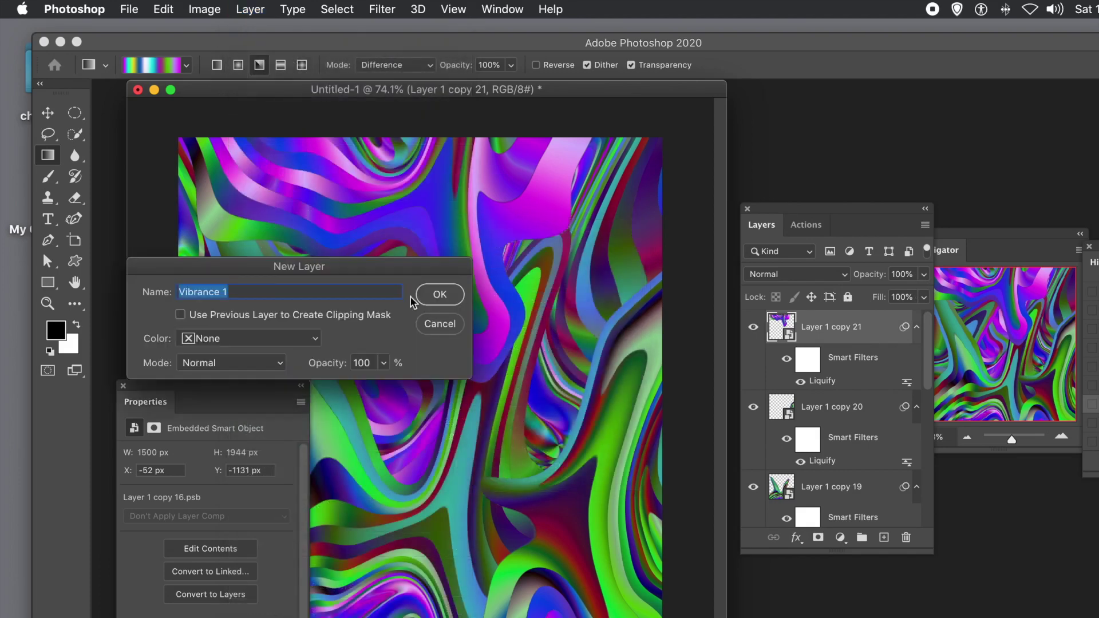
pyautogui.click(440, 294)
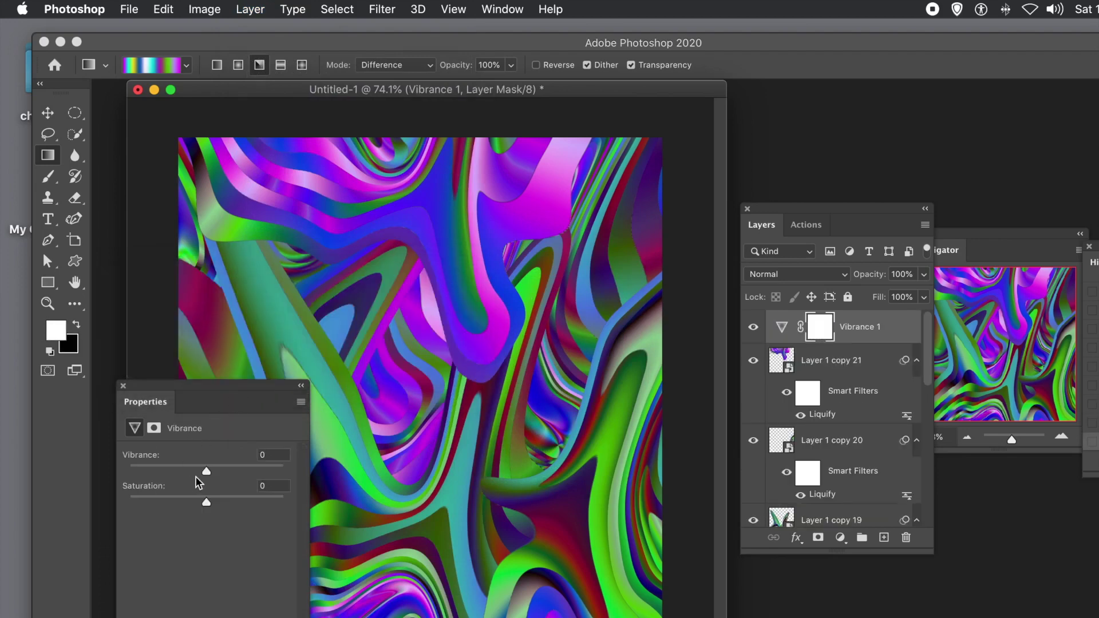
pyautogui.moveTo(249, 469); pyautogui.dragTo(266, 500)
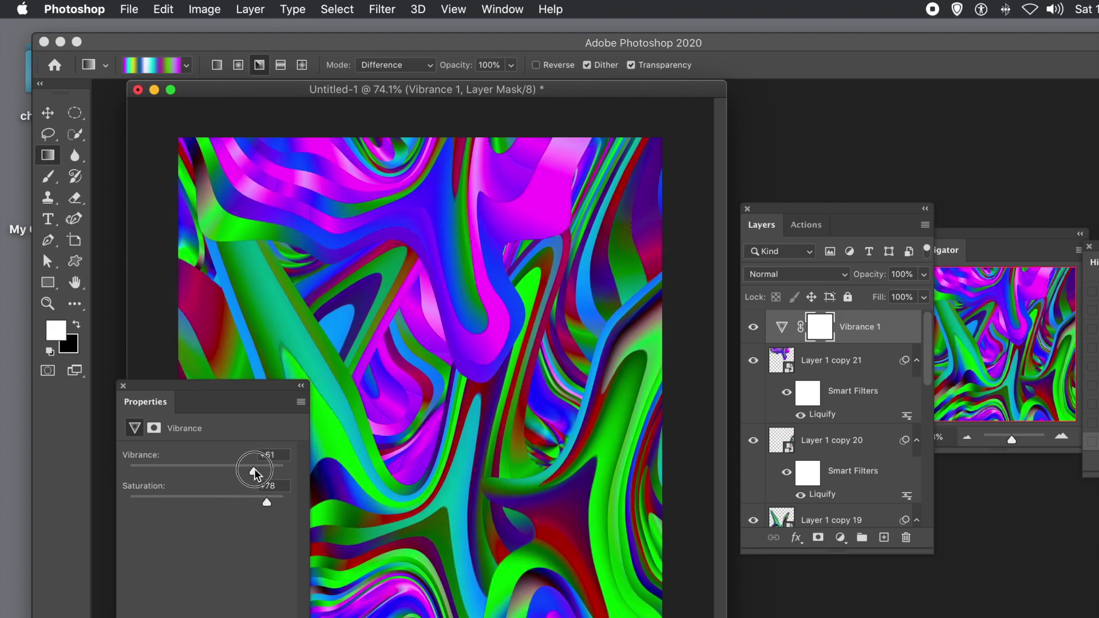
pyautogui.moveTo(254, 468); pyautogui.dragTo(250, 471)
# Add a Color Lookup adjustment layer above the Vibrance 1 layer, keeping Normal mode and 100% opacity
pyautogui.click(252, 11)
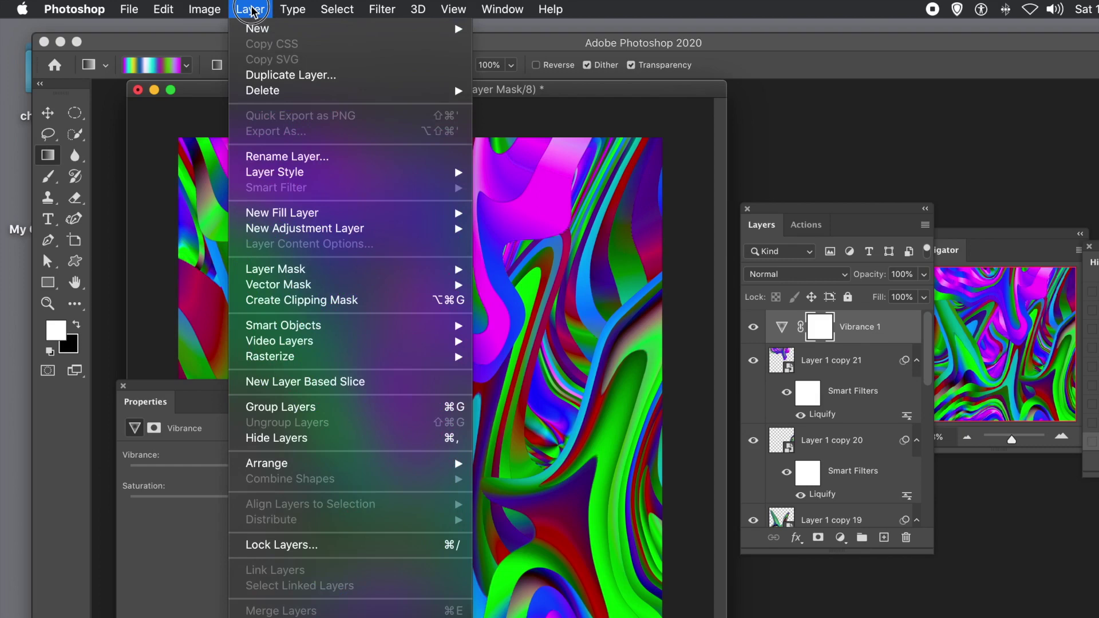
pyautogui.moveTo(263, 228)
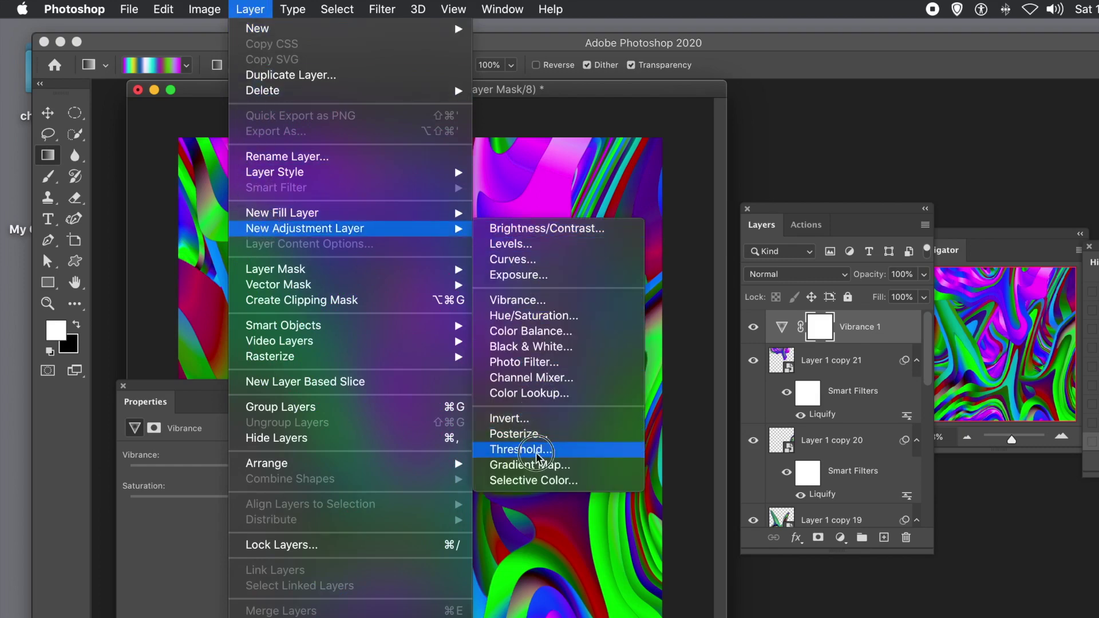
pyautogui.click(548, 395)
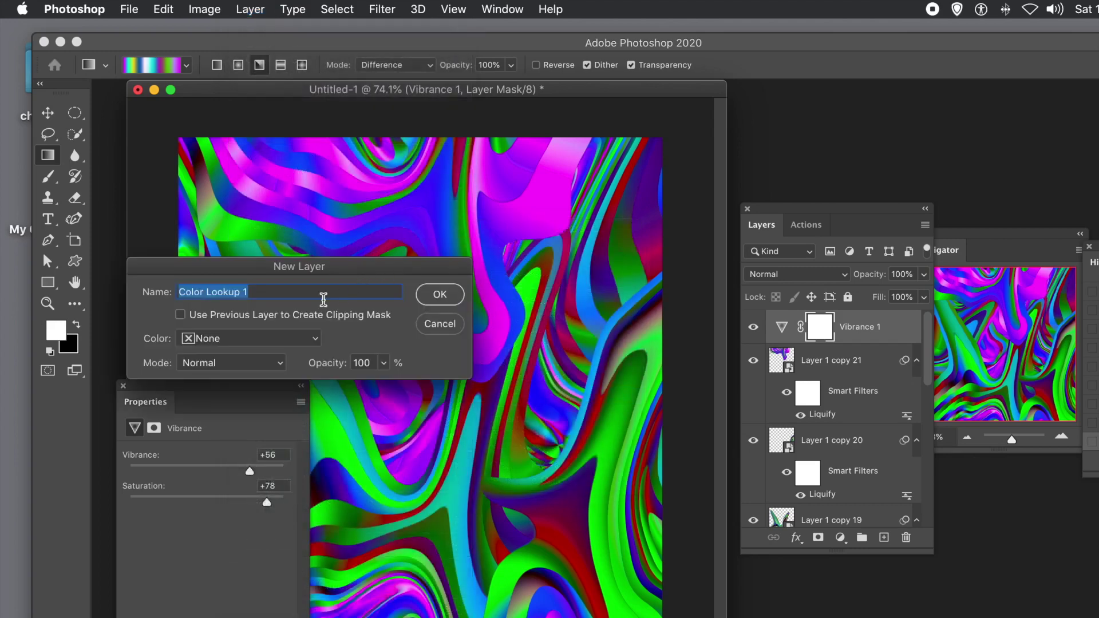
pyautogui.click(440, 295)
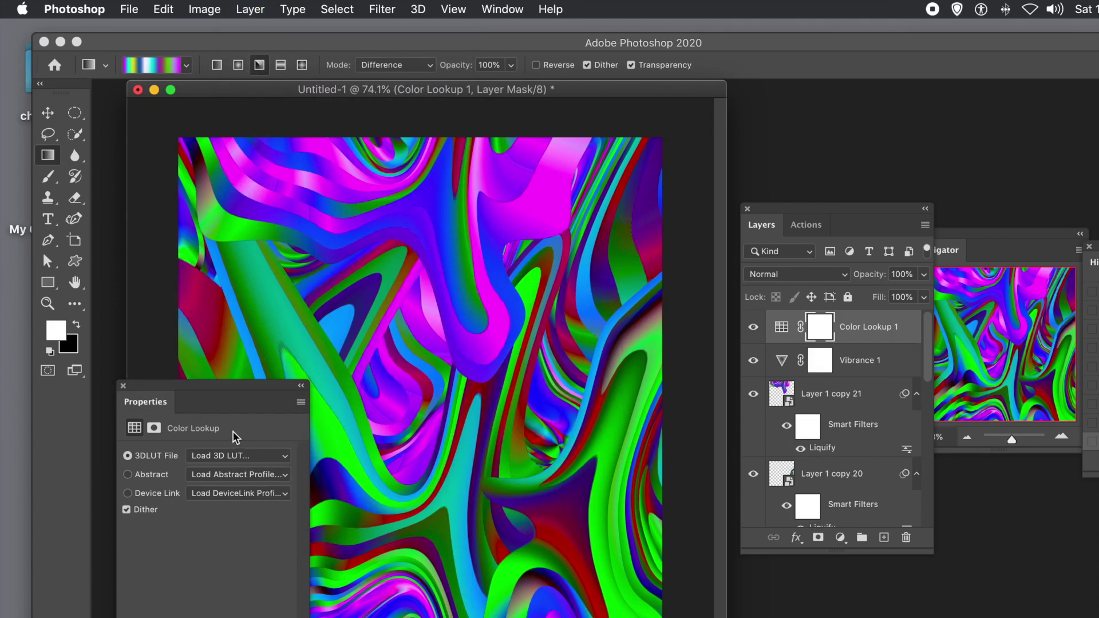
# Try the Blue Tone abstract profile and the RedBlueYellow, Smokey and ColorNegative device link profiles on the Color Lookup layer
pyautogui.click(221, 475)
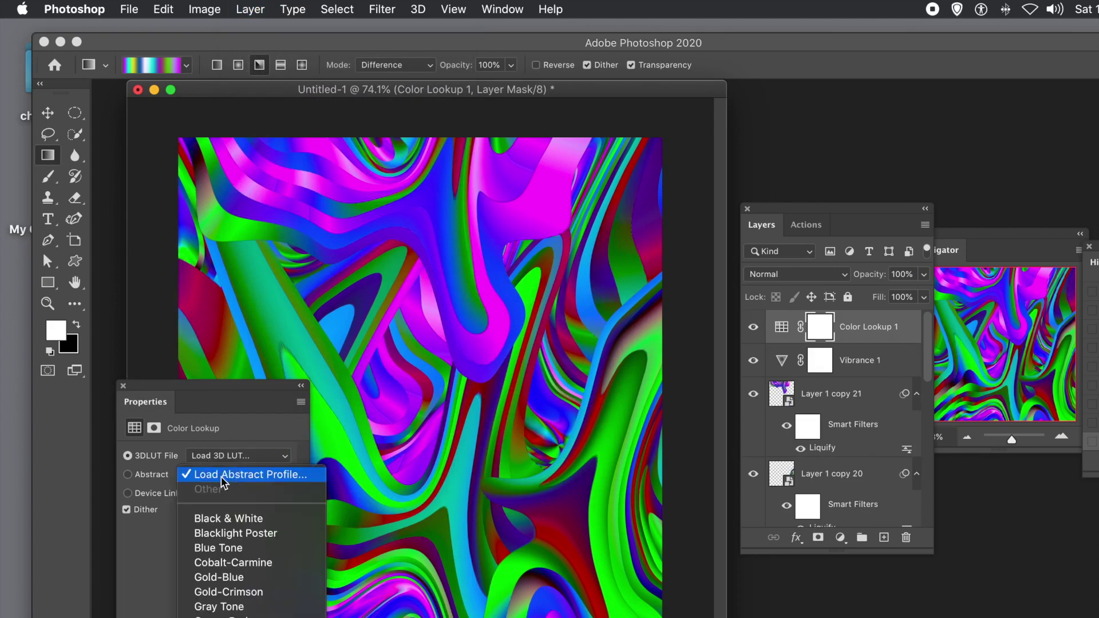
pyautogui.click(218, 548)
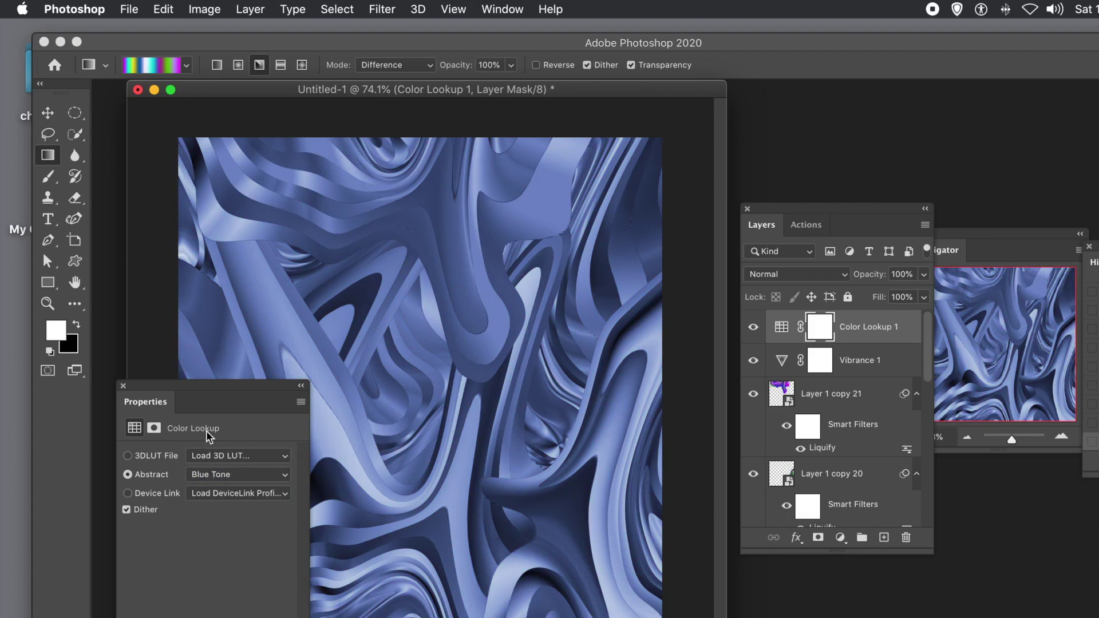
pyautogui.moveTo(186, 385); pyautogui.dragTo(784, 390)
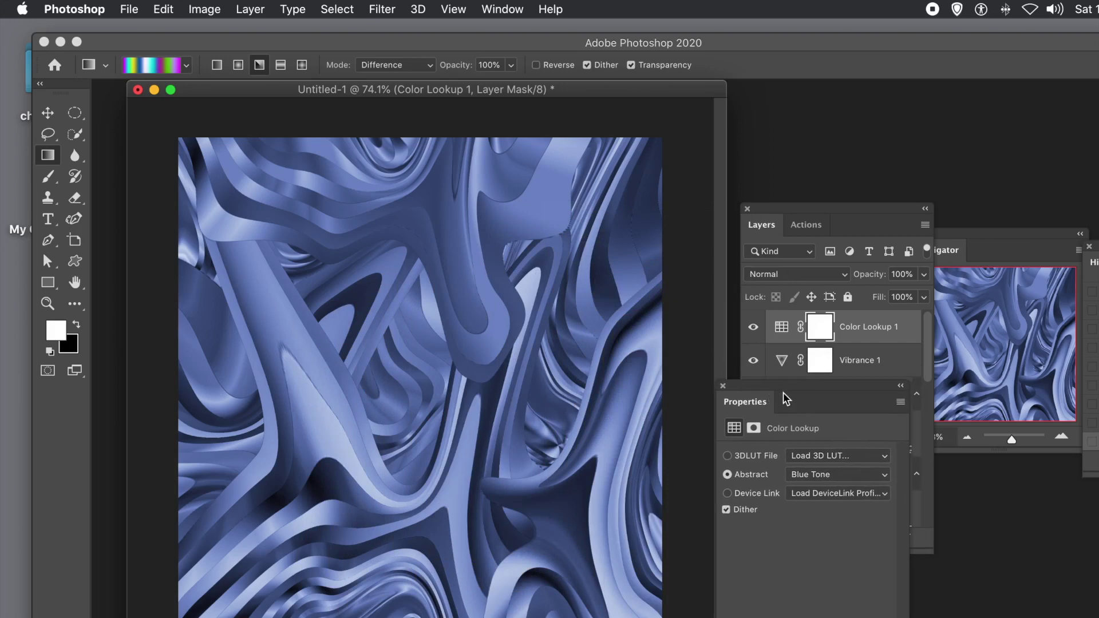
pyautogui.click(834, 497)
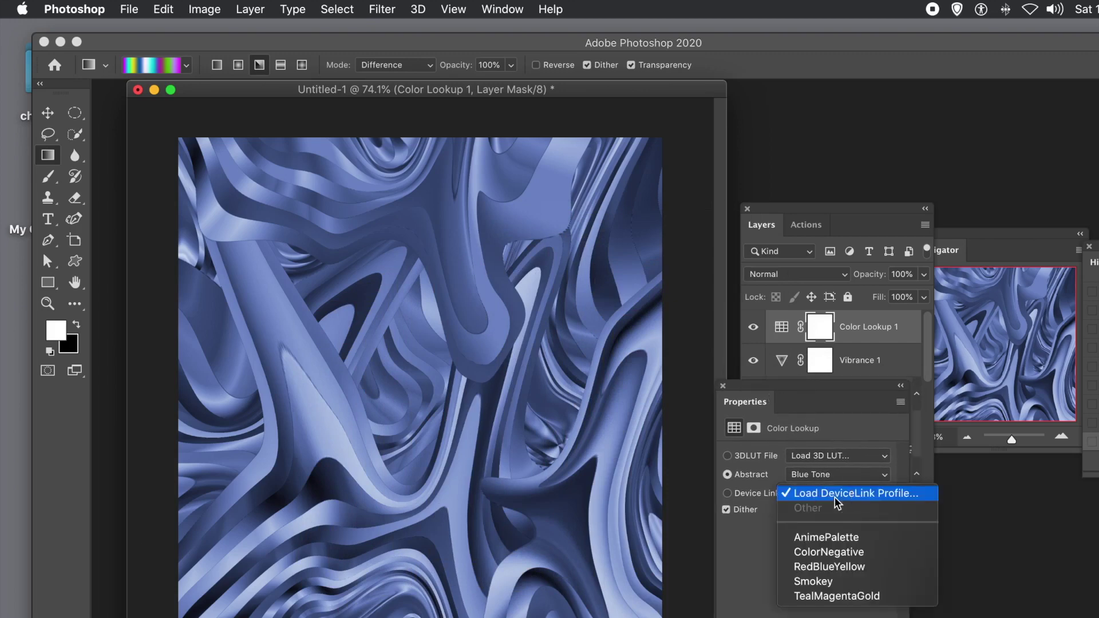
pyautogui.click(835, 566)
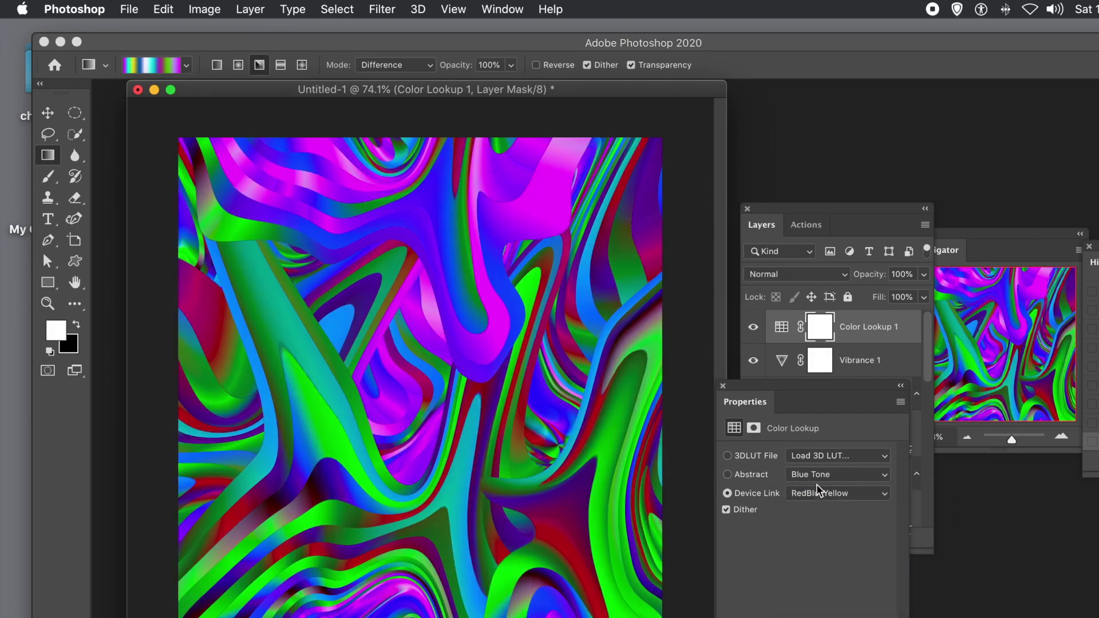
pyautogui.click(815, 492)
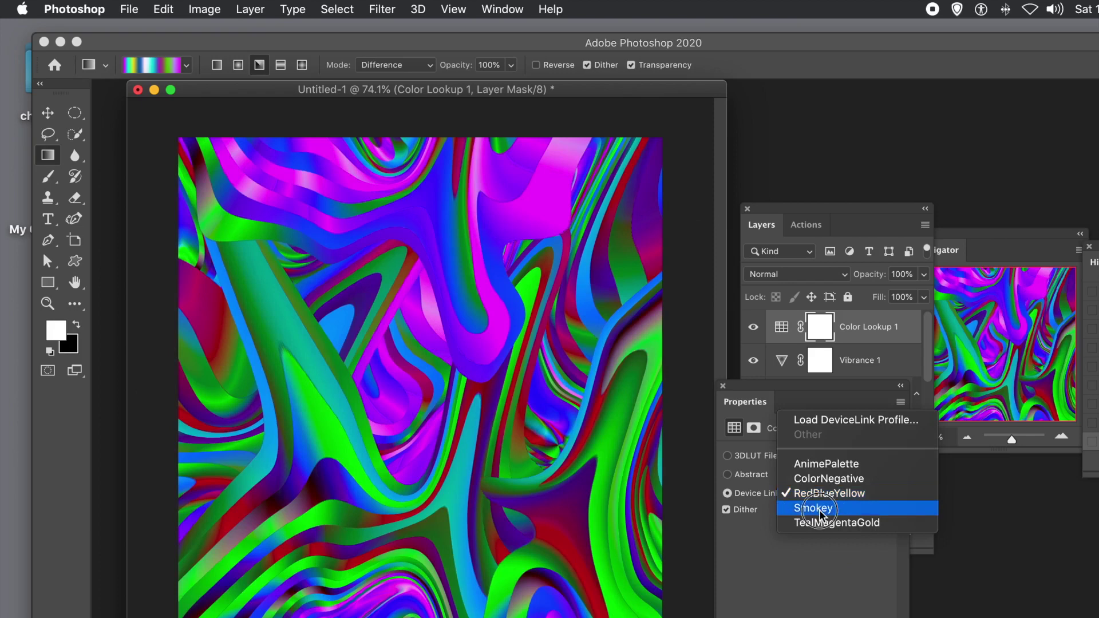
pyautogui.click(819, 510)
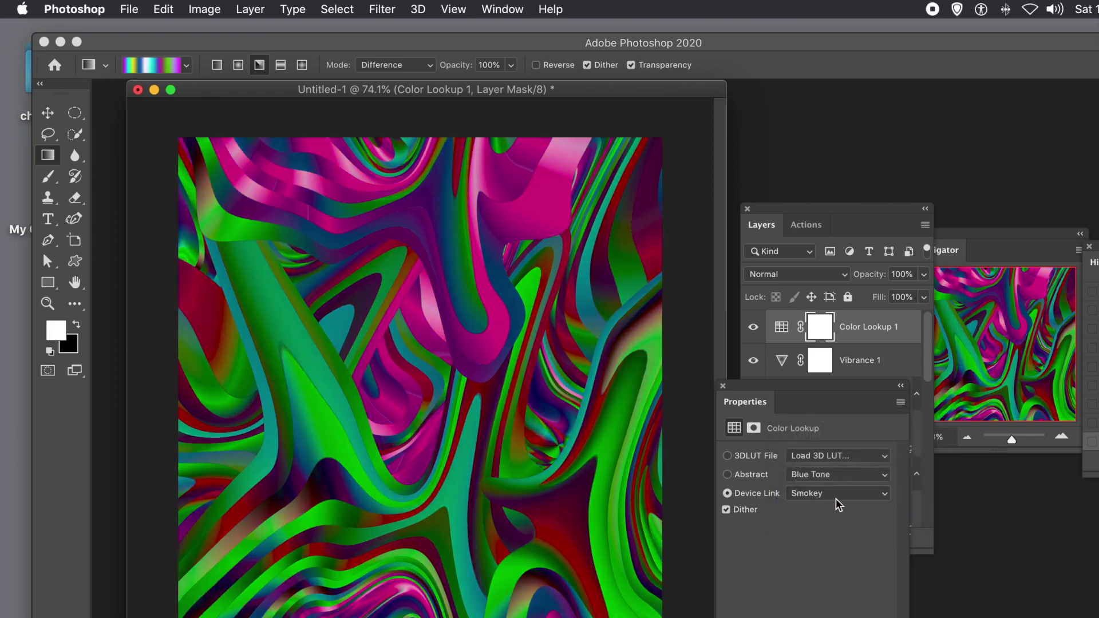
pyautogui.click(833, 496)
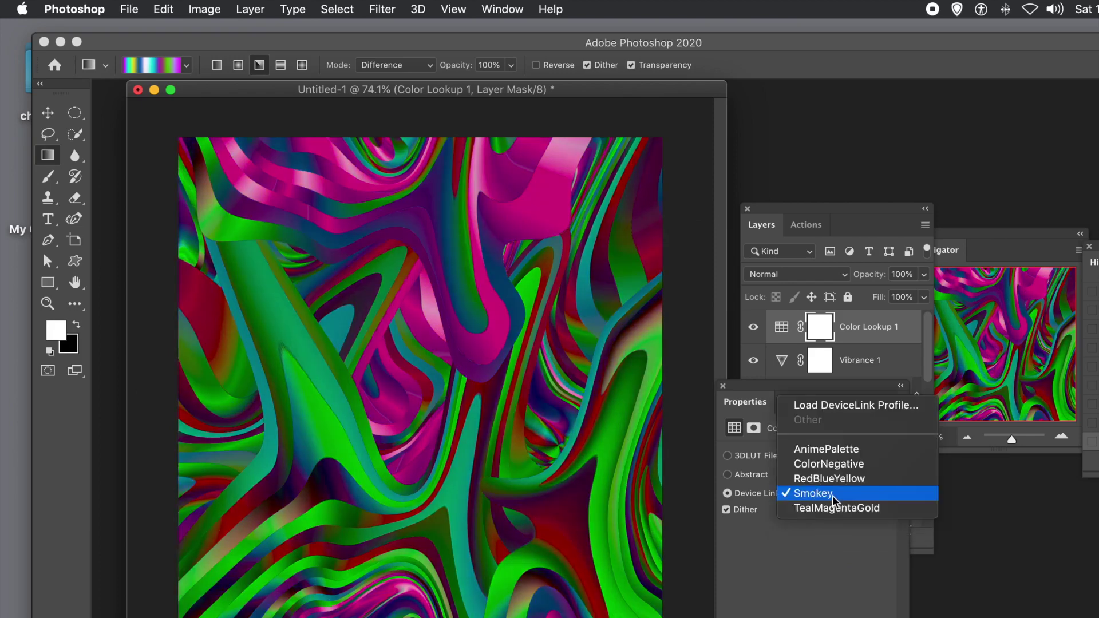
pyautogui.click(826, 465)
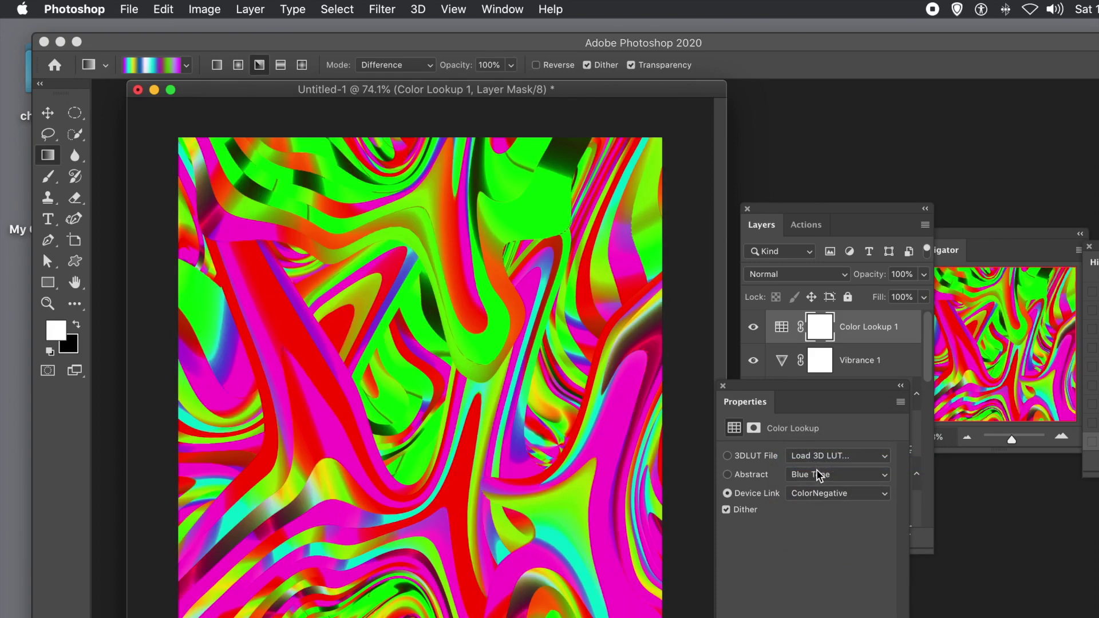
# Apply the Green-Red abstract profile to the Color Lookup adjustment layer
pyautogui.click(817, 471)
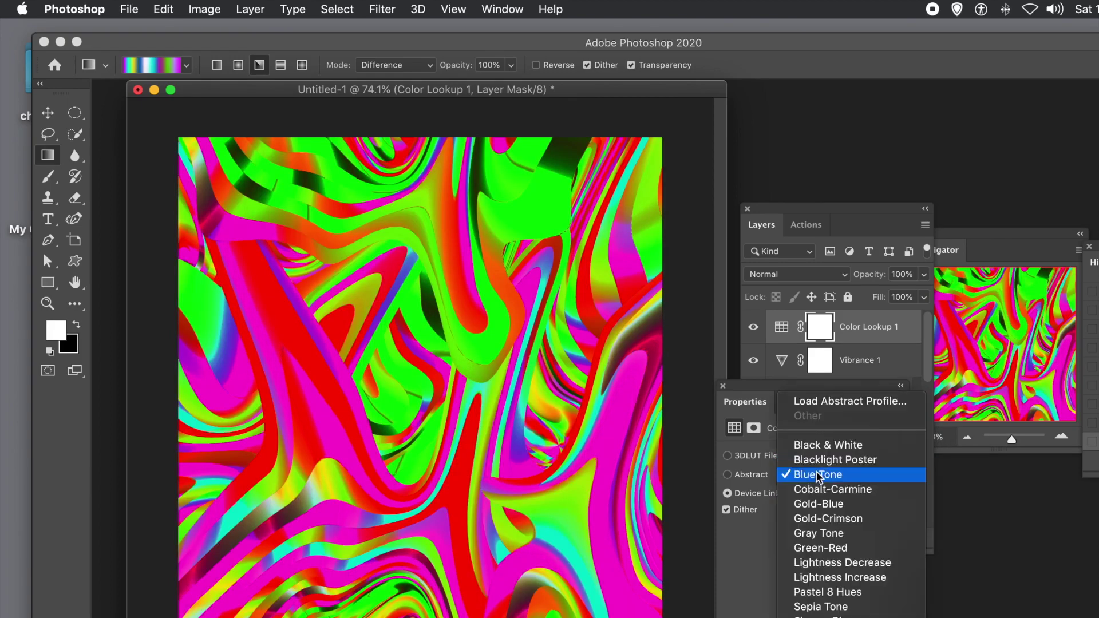
pyautogui.click(822, 548)
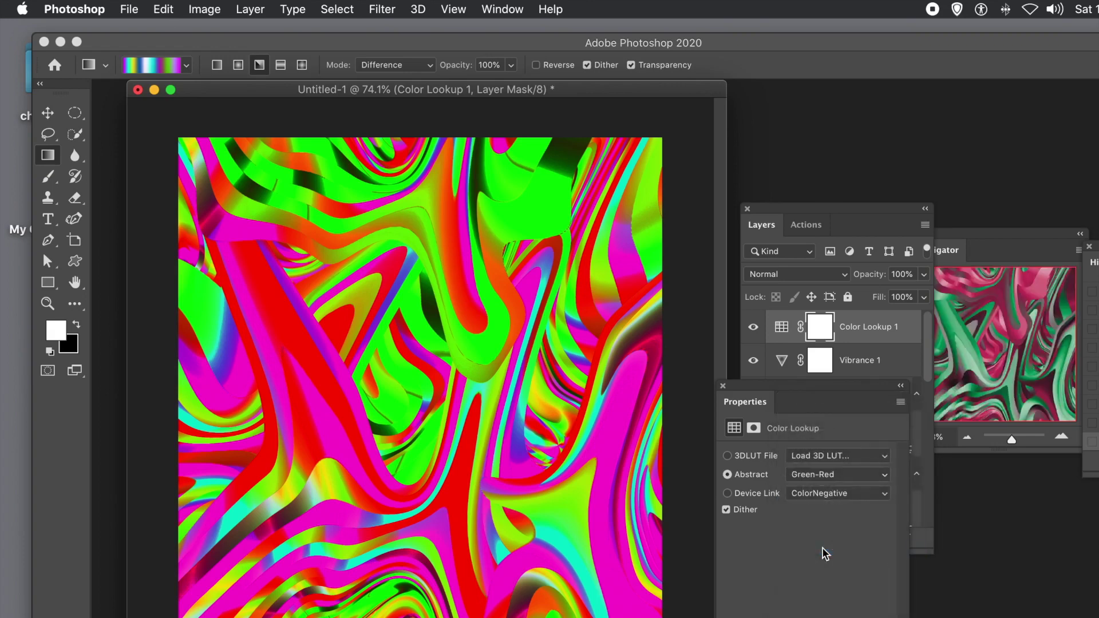